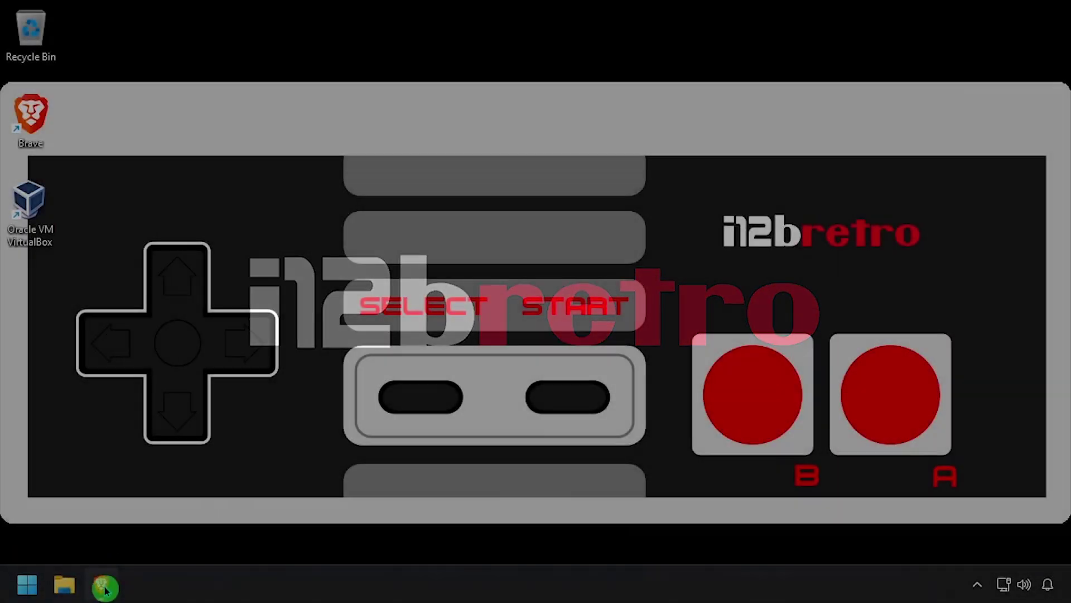
# - Bring up the 'Running a MacOS 15 Sequoia VM in VMware' tutorial in Brave
pyautogui.click(106, 584)
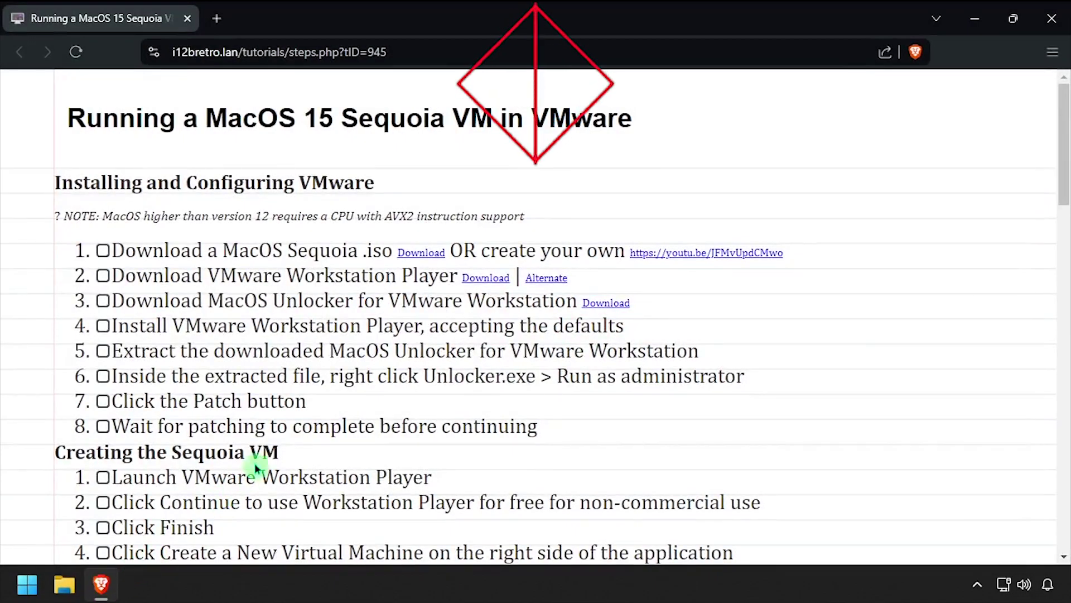
# - Download the VMware Player 17.5.0 installer and Unlocker-v2.0.1-x64.zip, then show recent downloads
pyautogui.click(553, 280)
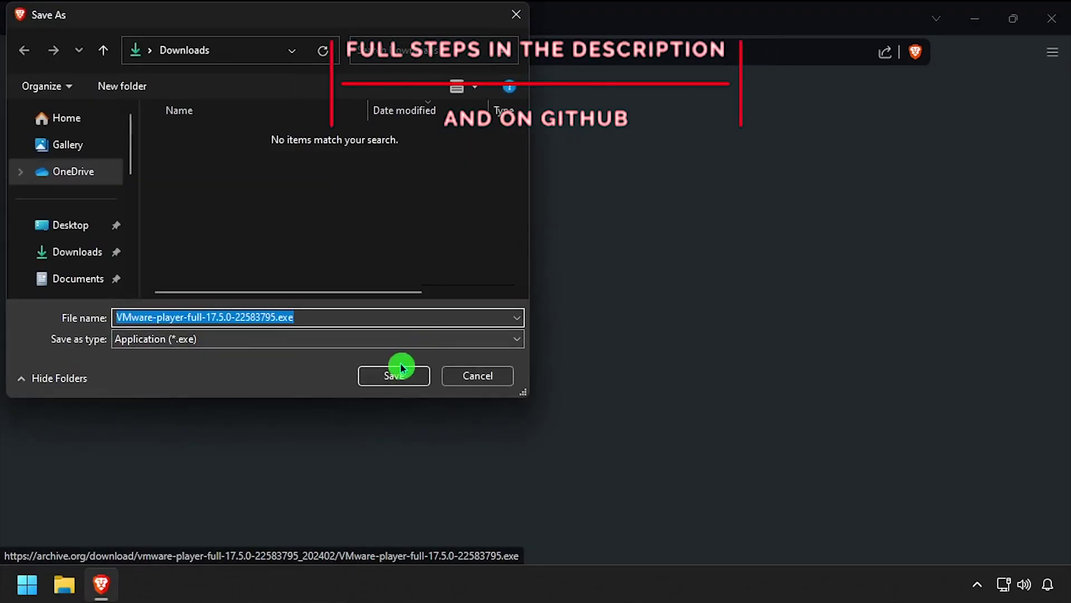
pyautogui.click(394, 375)
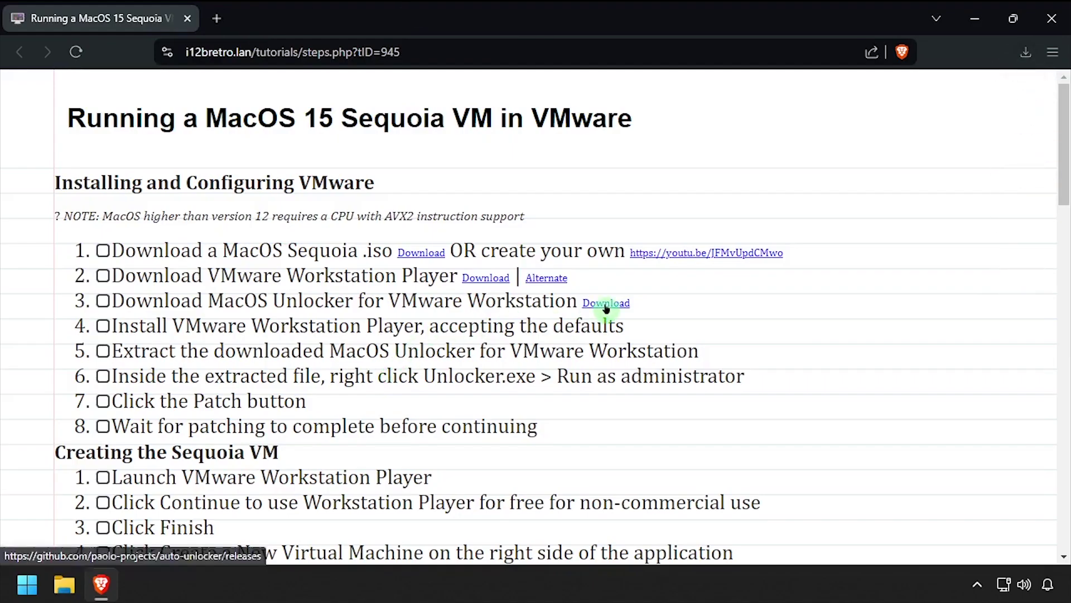
pyautogui.click(605, 304)
pyautogui.scroll(-5, 605, 307)
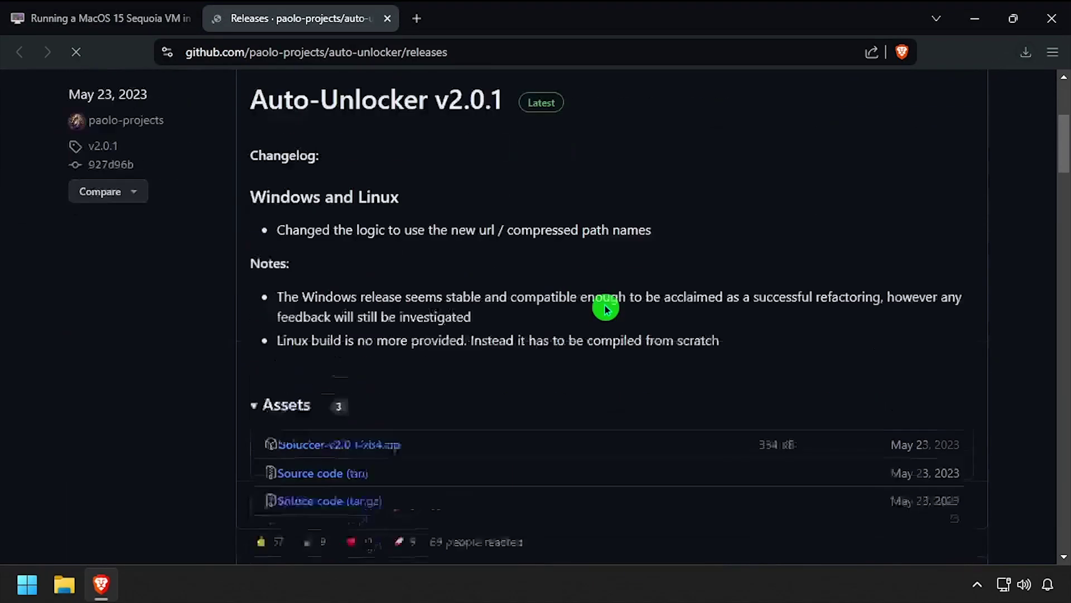
pyautogui.click(380, 383)
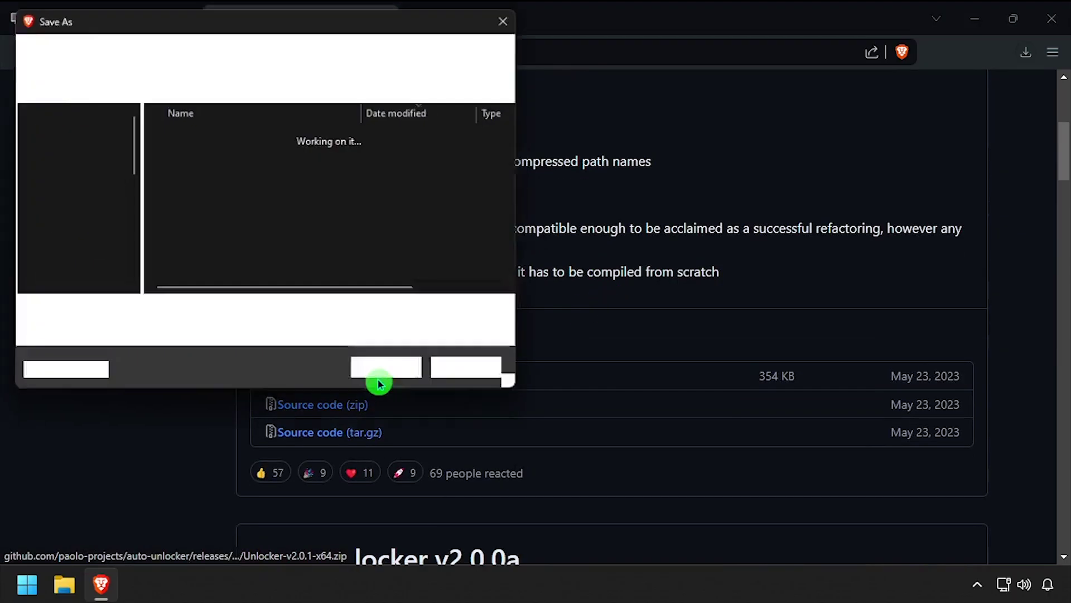
pyautogui.click(397, 375)
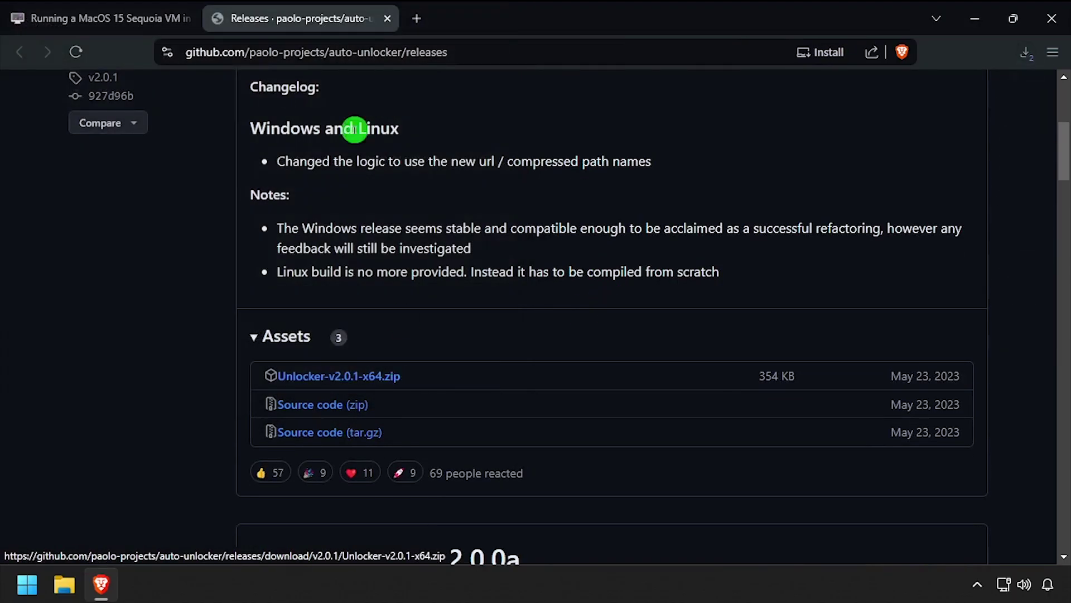
pyautogui.middleClick(313, 18)
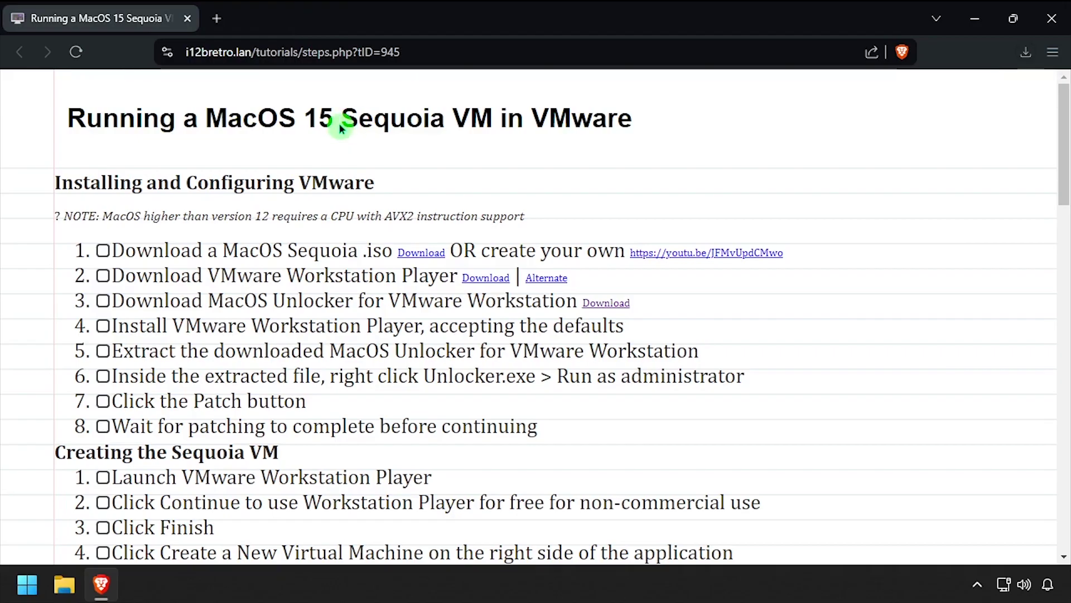
pyautogui.click(1024, 53)
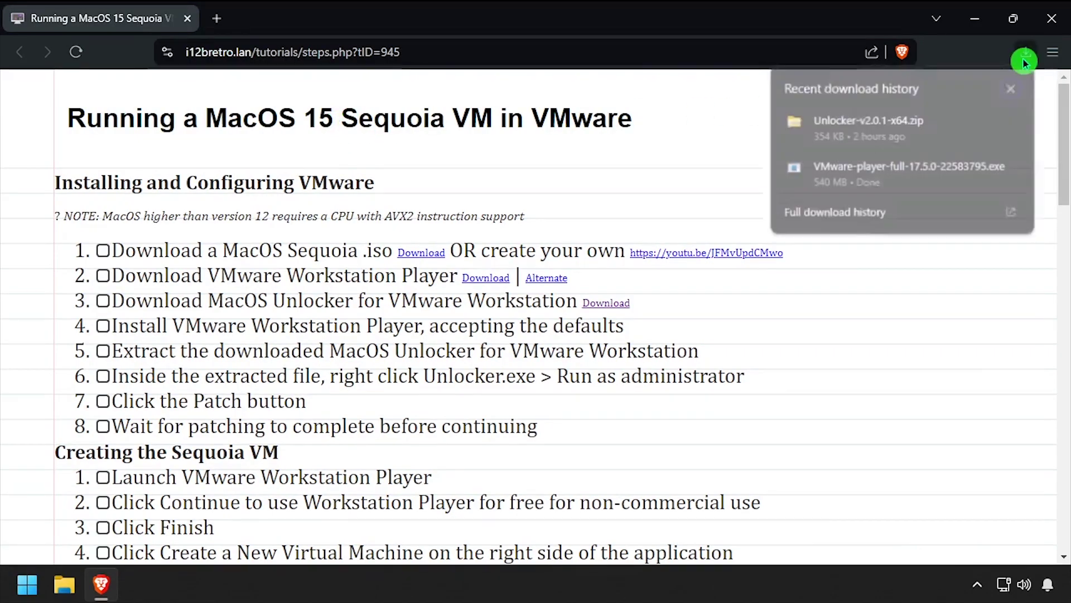
# - Install VMware Workstation 17 Player with default location, licence accepted and CEIP declined
pyautogui.click(987, 132)
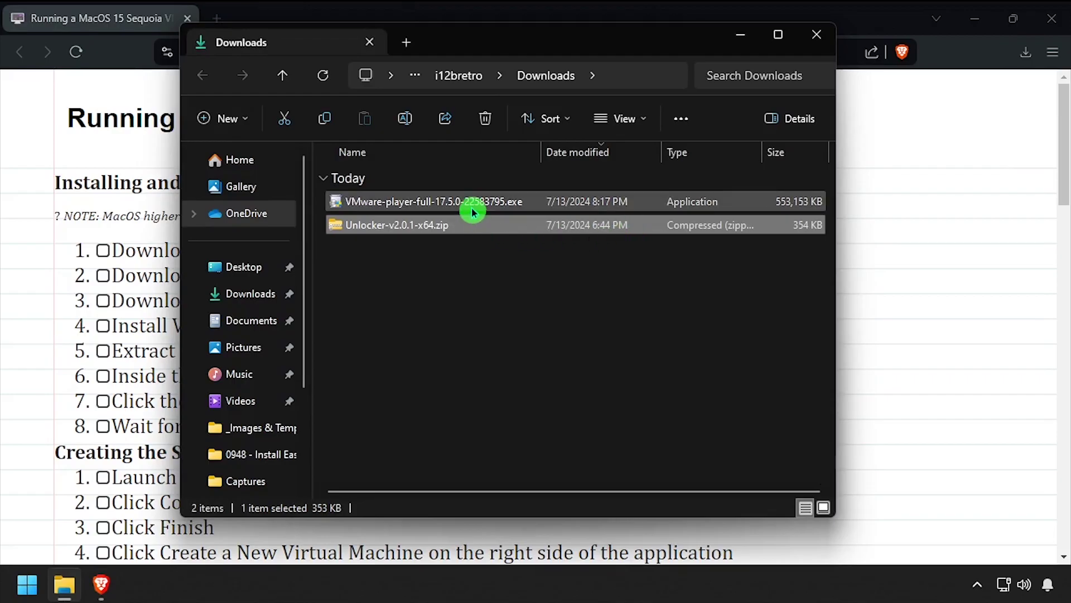
pyautogui.click(472, 212)
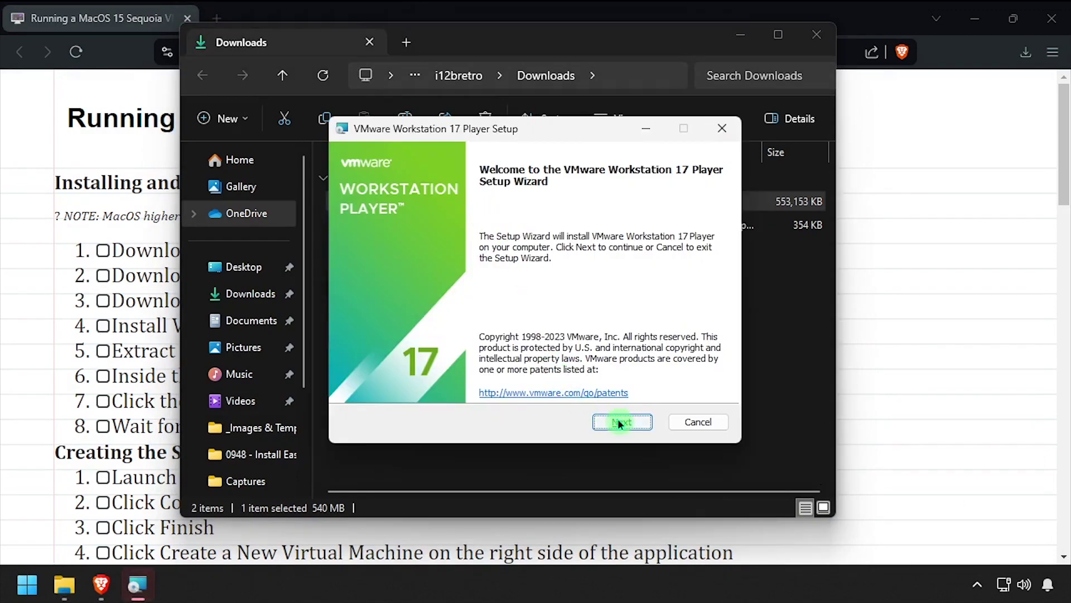
pyautogui.click(622, 422)
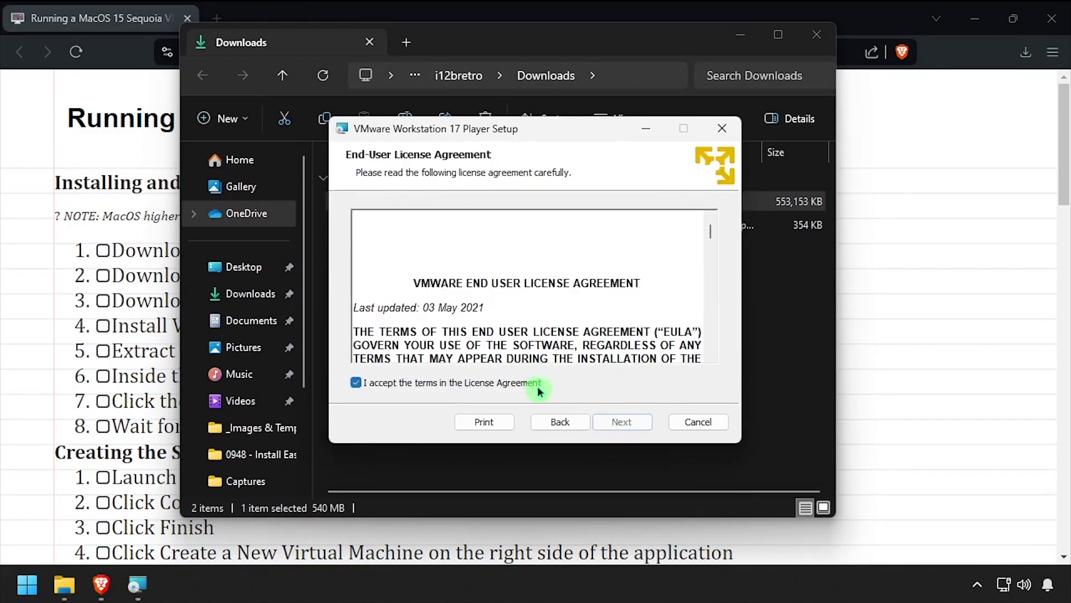
pyautogui.click(634, 420)
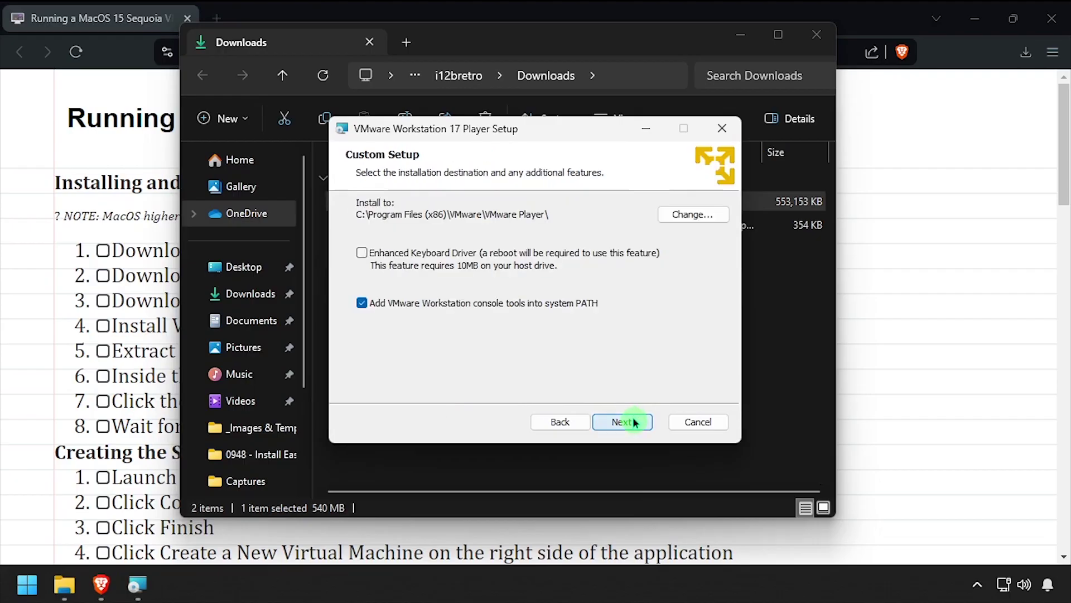
pyautogui.click(634, 422)
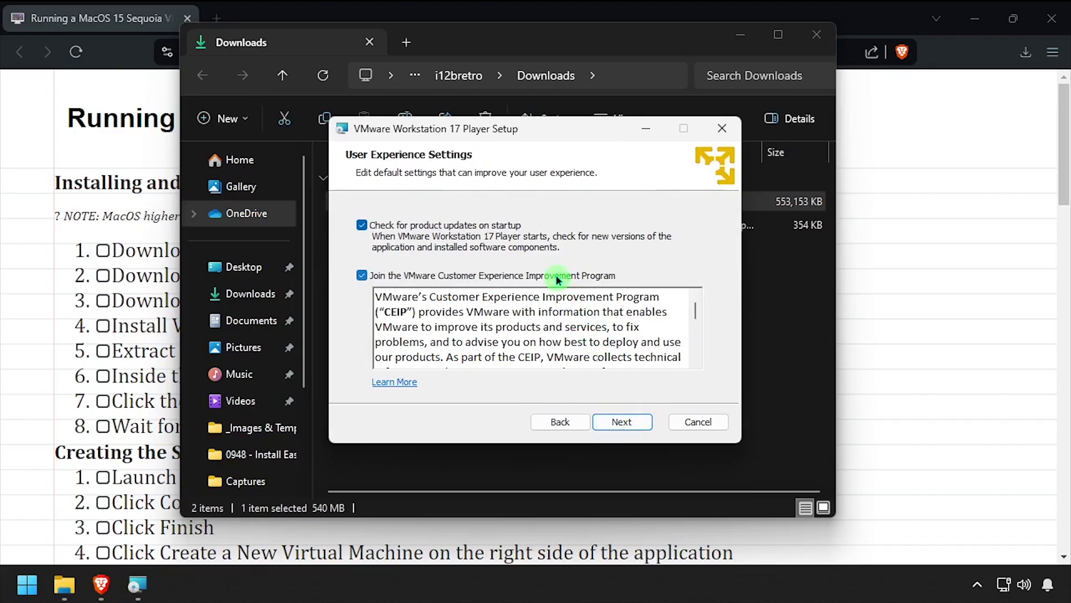
pyautogui.click(556, 275)
pyautogui.click(621, 427)
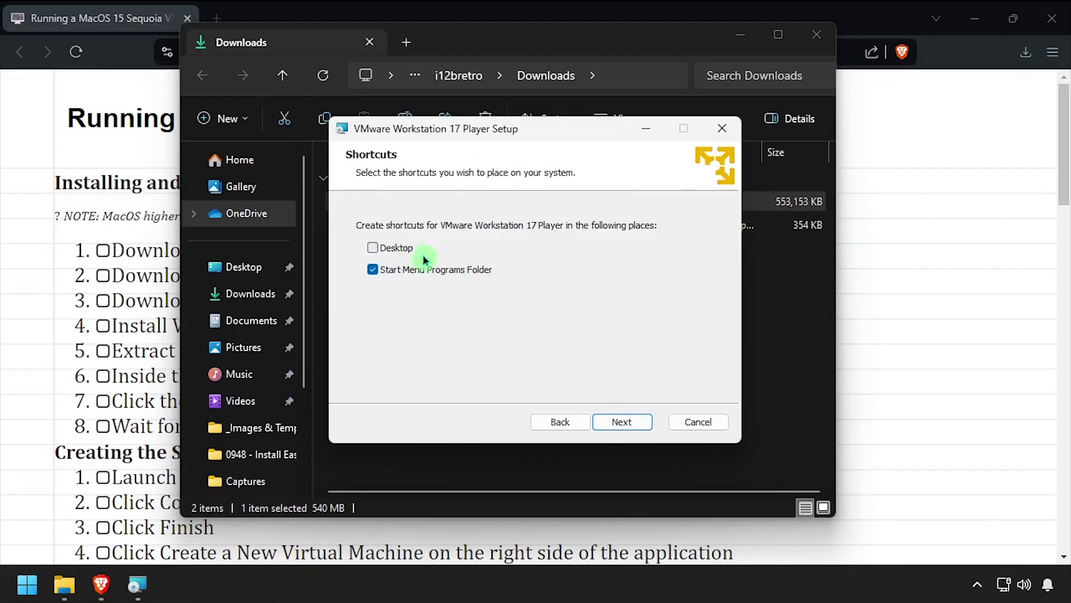
pyautogui.click(629, 420)
pyautogui.click(619, 421)
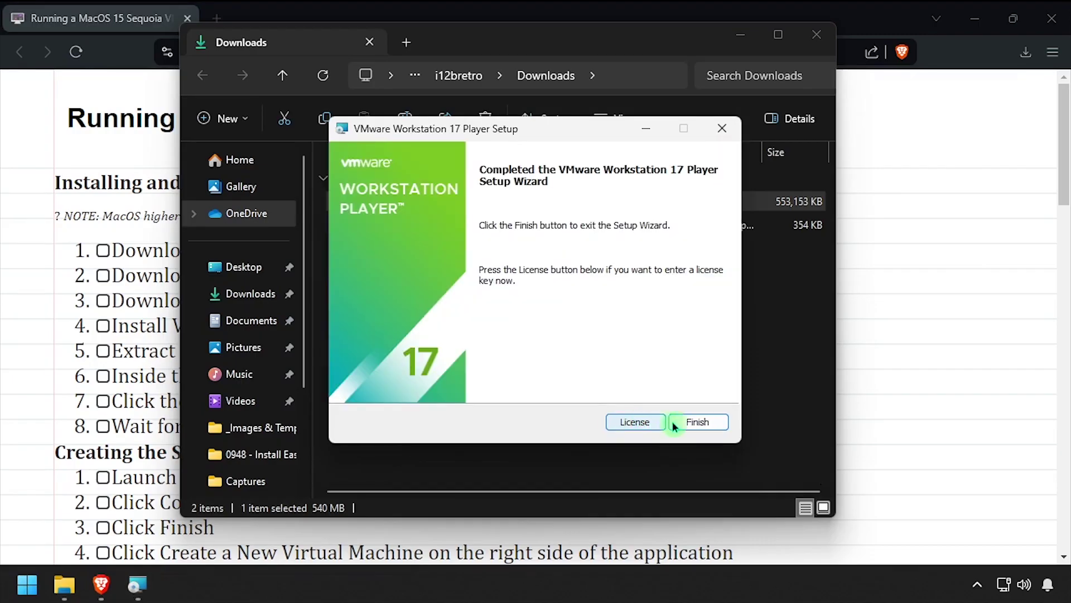
pyautogui.click(688, 421)
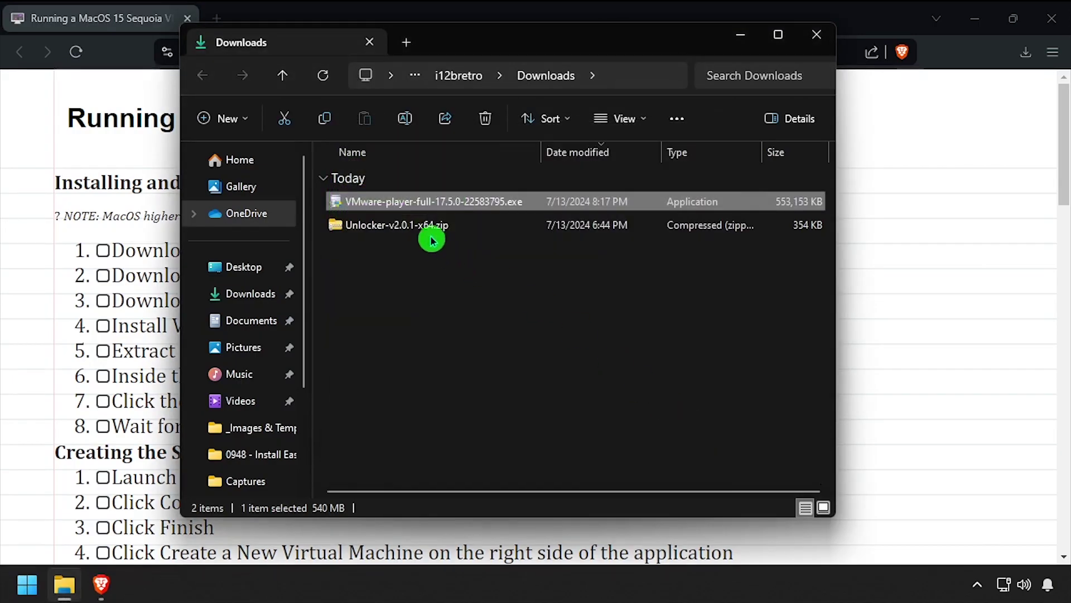
# - Extract Unlocker-v2.0.1-x64.zip into a new folder
pyautogui.click(429, 229)
pyautogui.rightClick(429, 230)
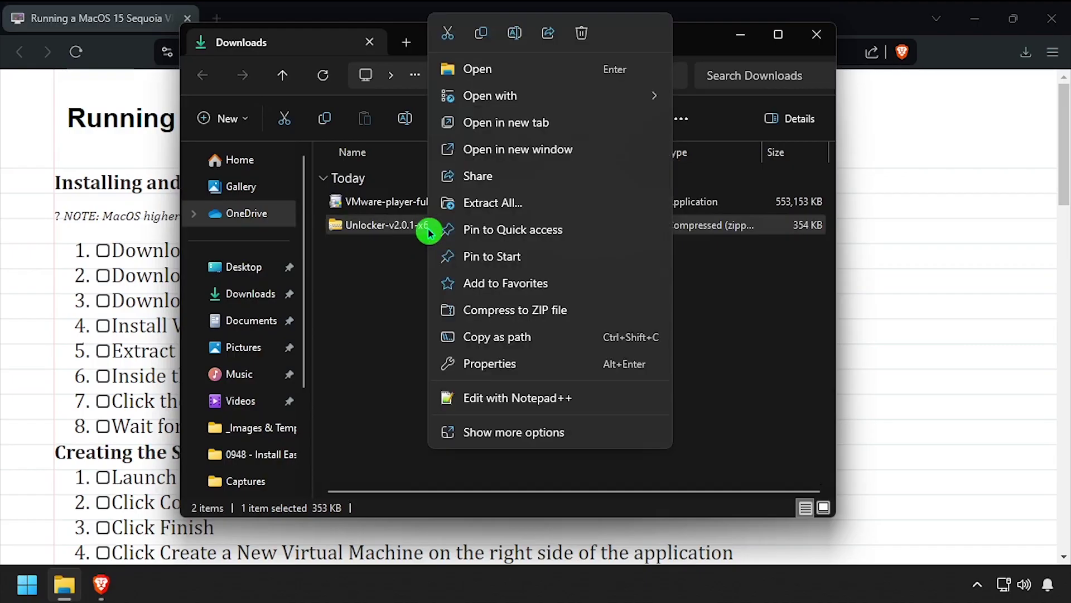
pyautogui.click(447, 206)
pyautogui.click(696, 455)
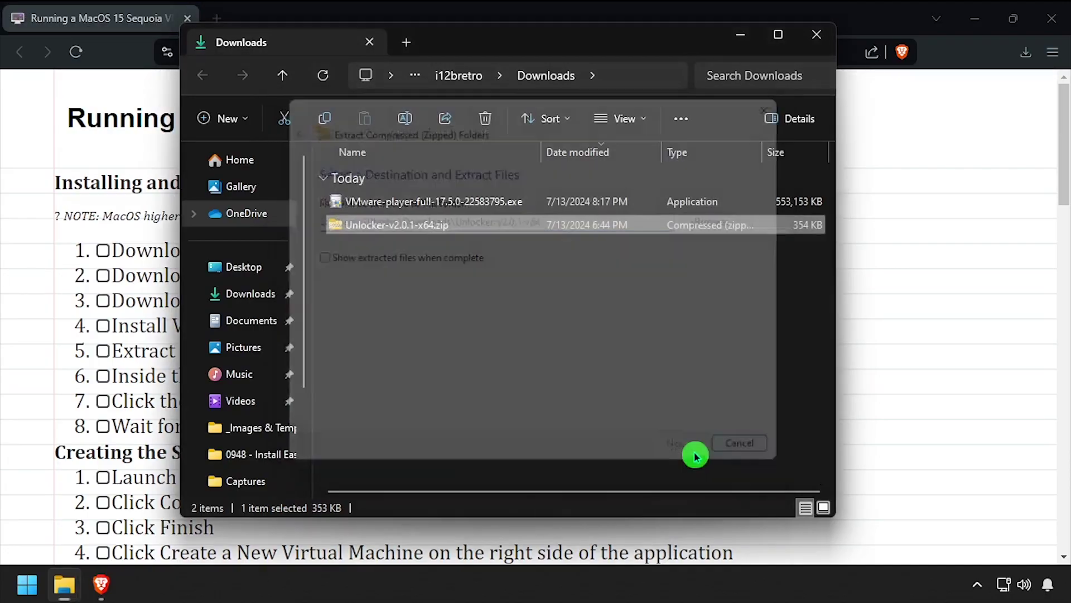
# - Run Unlocker.exe from the extracted folder to patch VMware Player, then close it
pyautogui.doubleClick(414, 253)
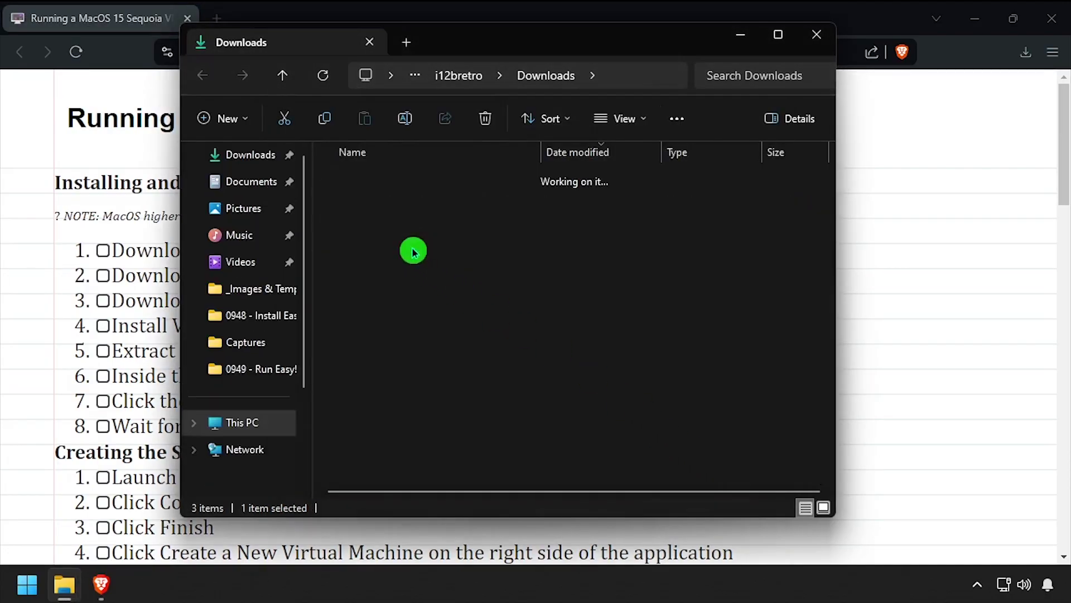
pyautogui.doubleClick(378, 204)
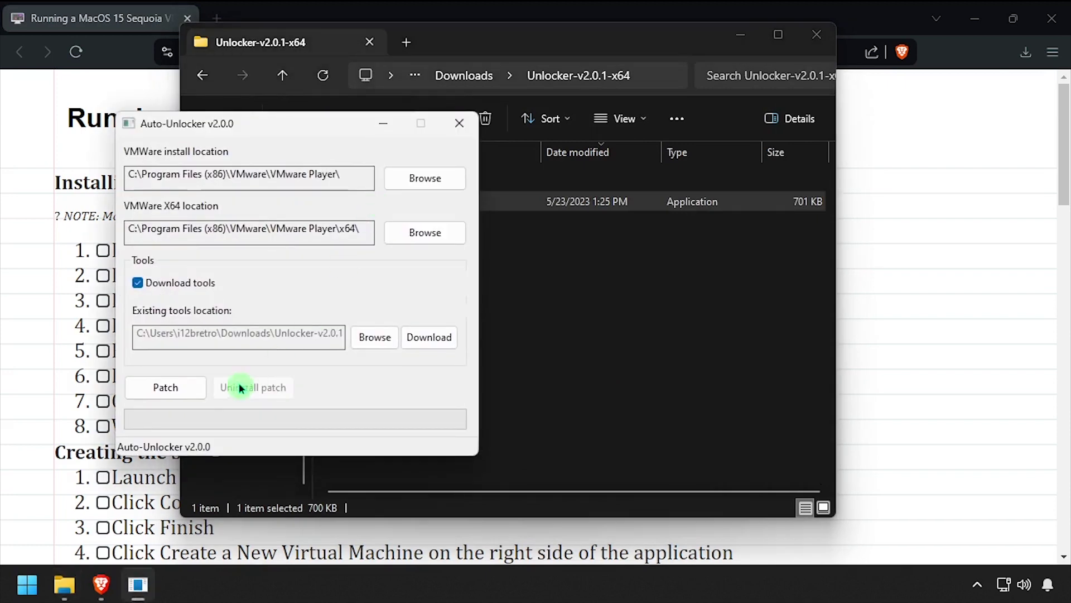
pyautogui.click(173, 390)
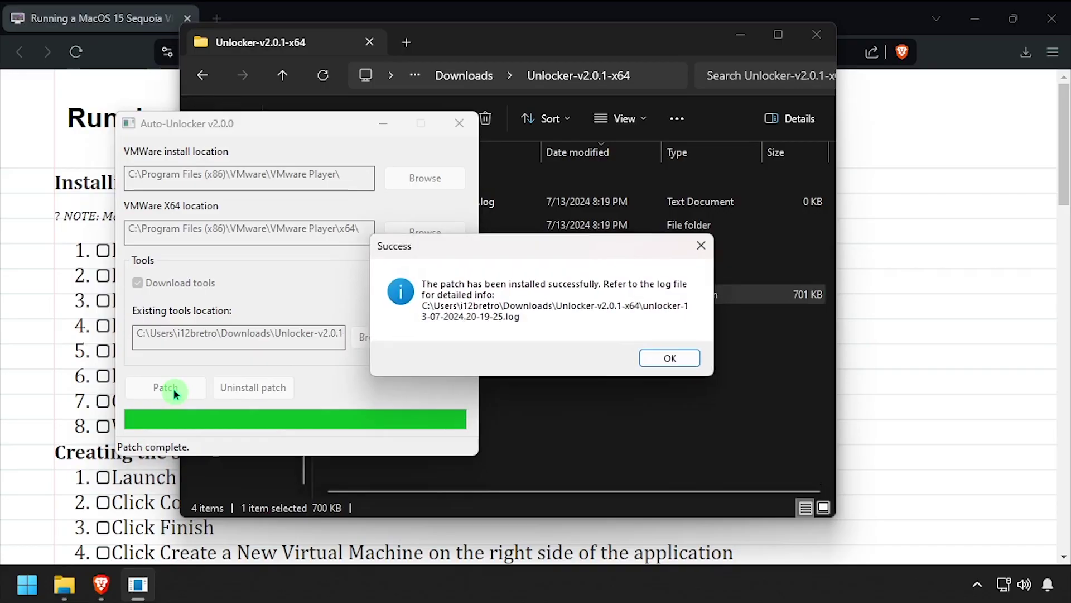
pyautogui.click(647, 360)
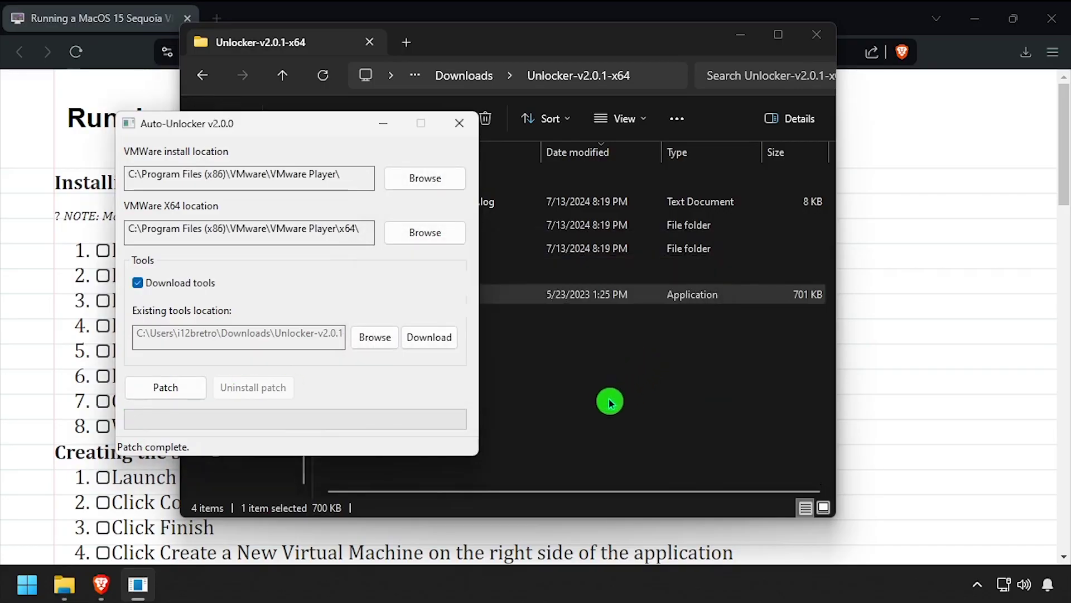
pyautogui.click(464, 124)
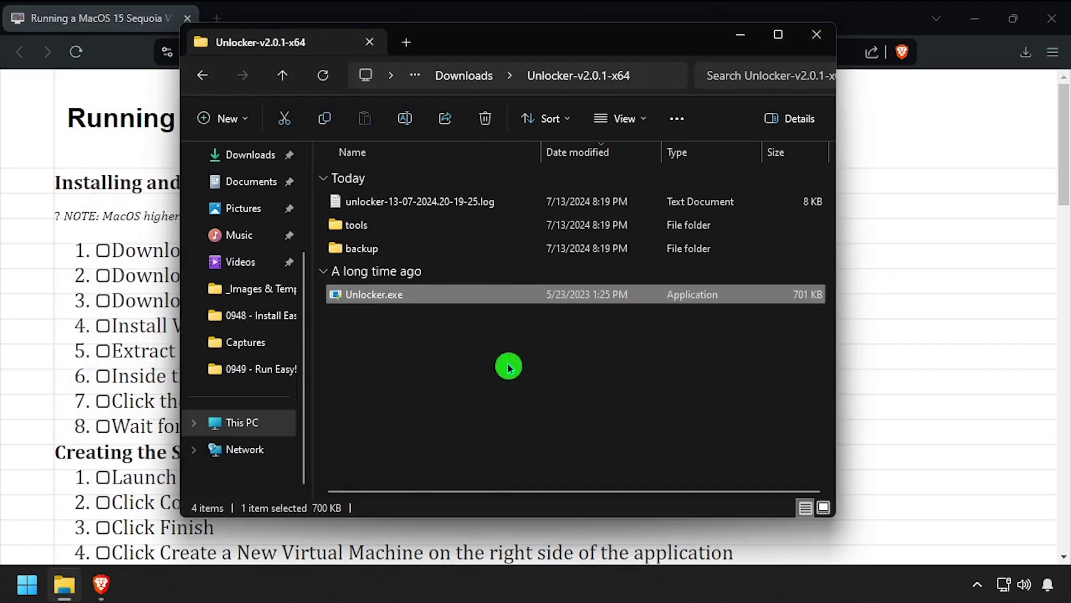
# - Launch VMware Workstation 17 Player for free non-commercial use and start a new virtual machine
pyautogui.click(508, 365)
pyautogui.click(36, 586)
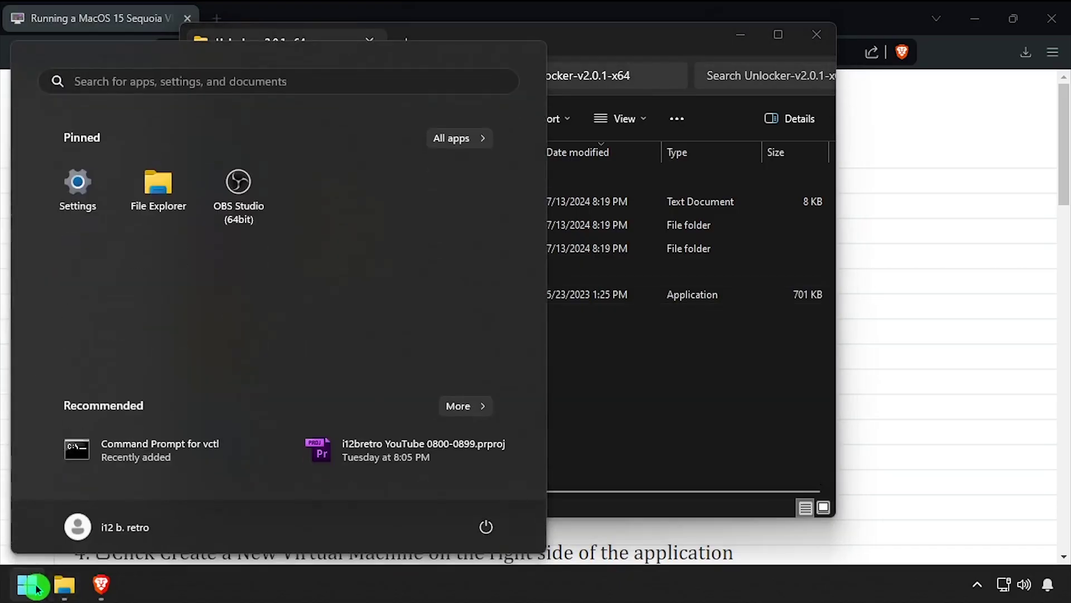
pyautogui.write('vmware')
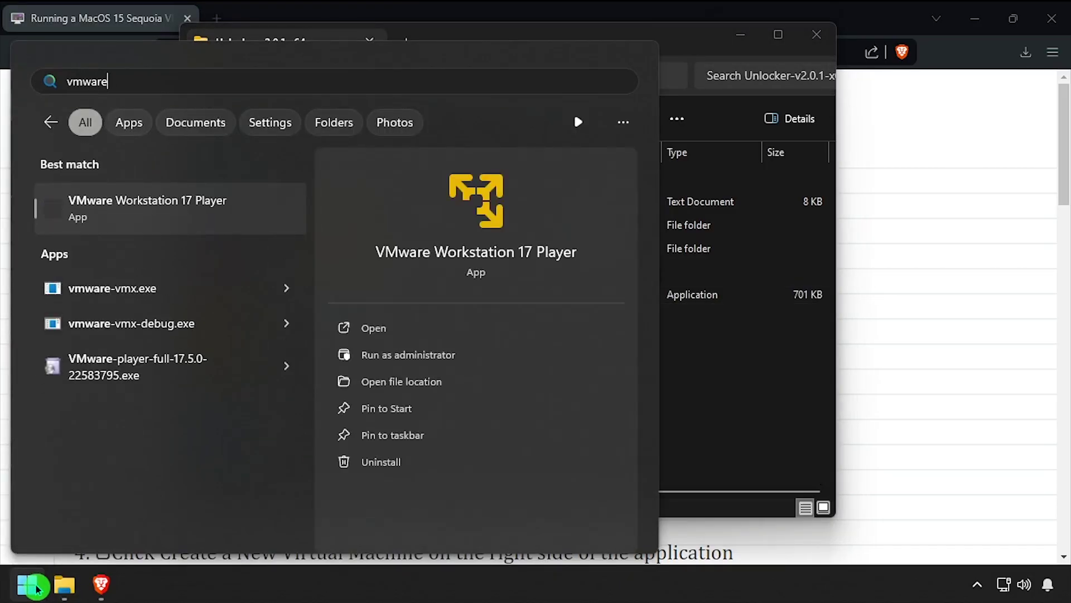
pyautogui.press('Return')
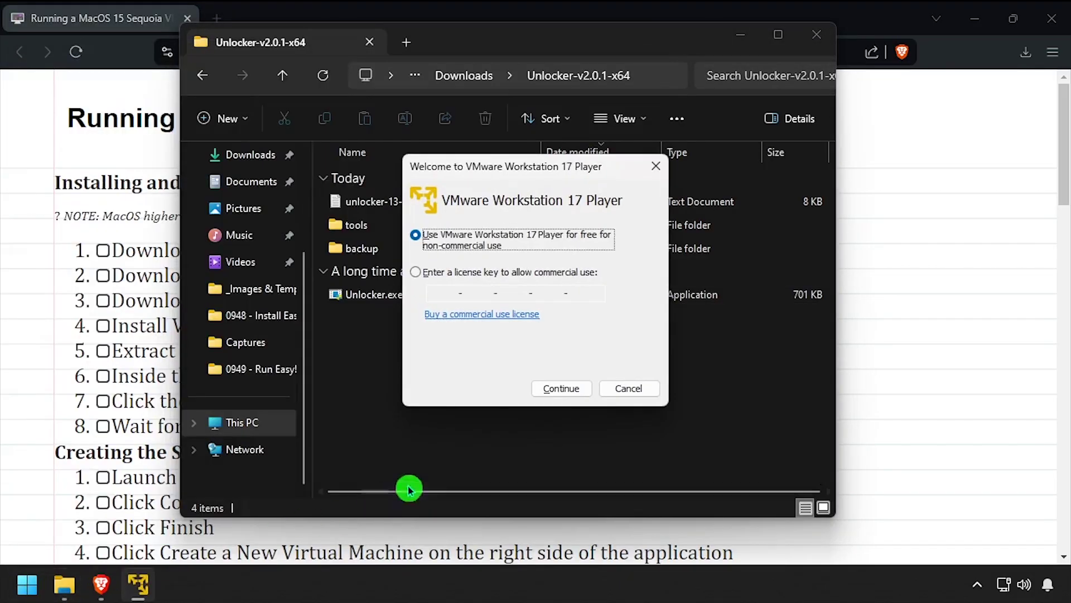
pyautogui.click(568, 389)
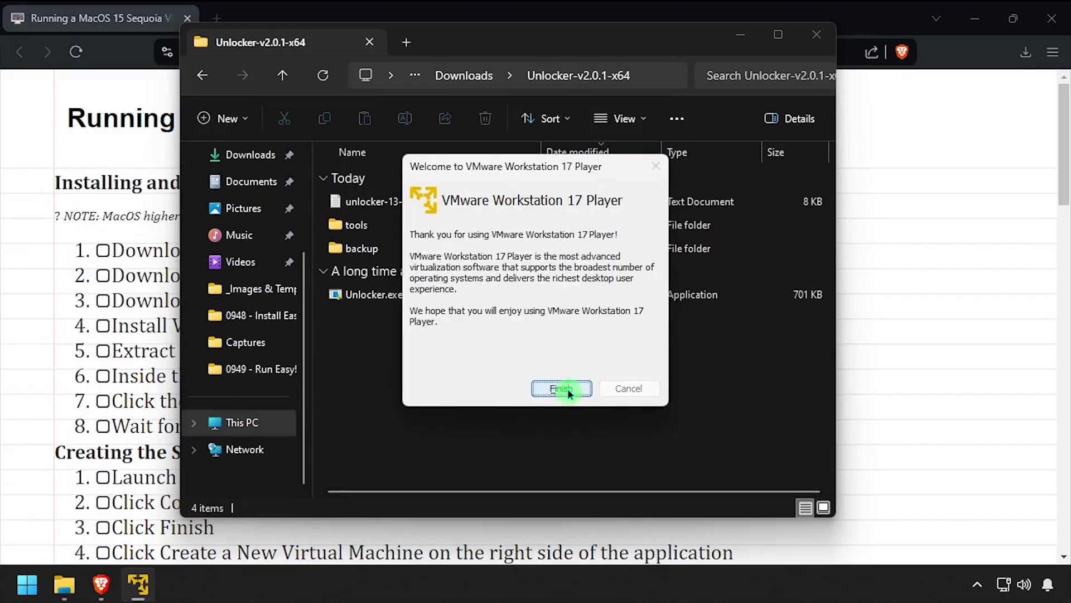
pyautogui.click(567, 388)
pyautogui.rightClick(76, 104)
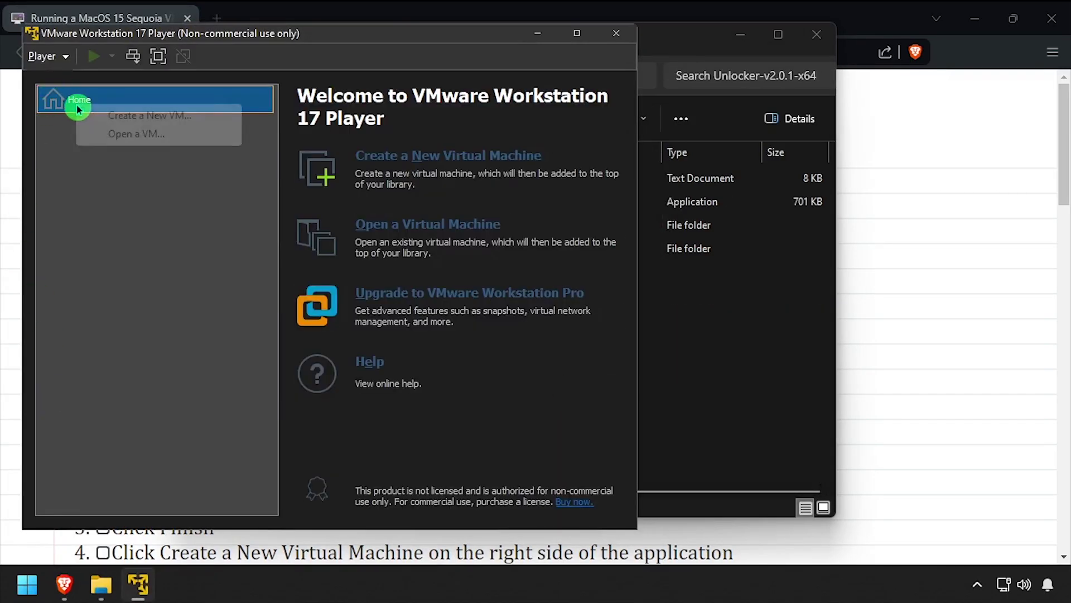
pyautogui.click(99, 114)
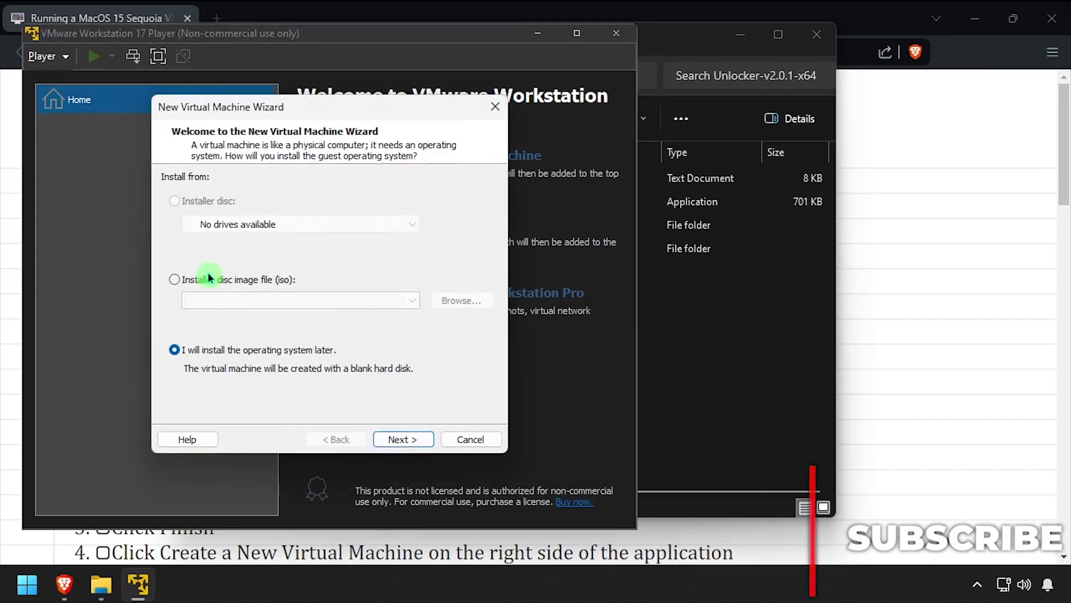
# - Use macOS 15.iso from the ISOs folder as the installer disc image
pyautogui.click(211, 279)
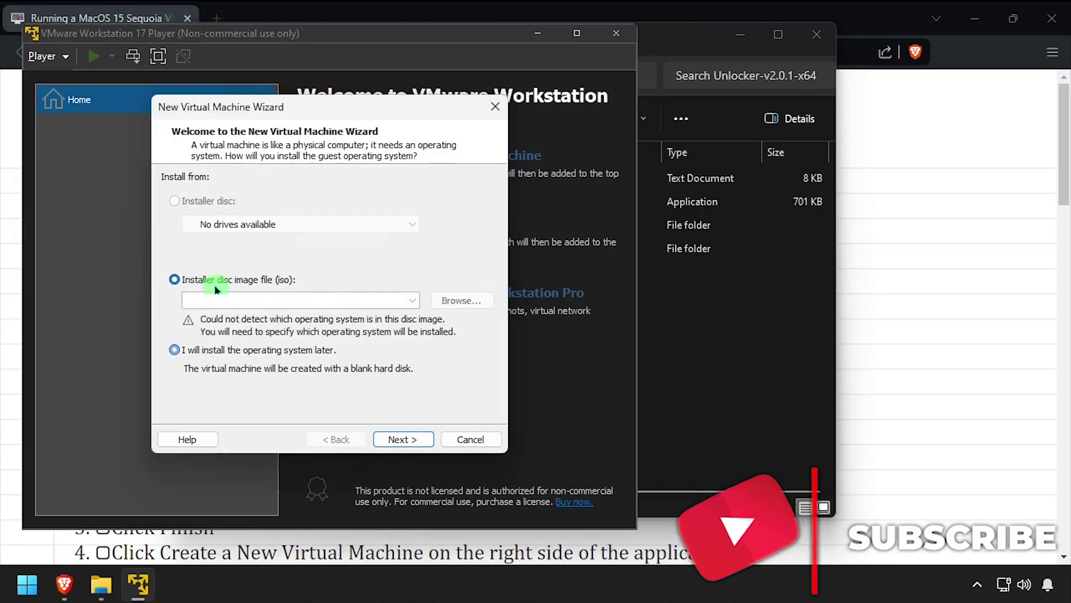
pyautogui.click(453, 302)
pyautogui.doubleClick(355, 302)
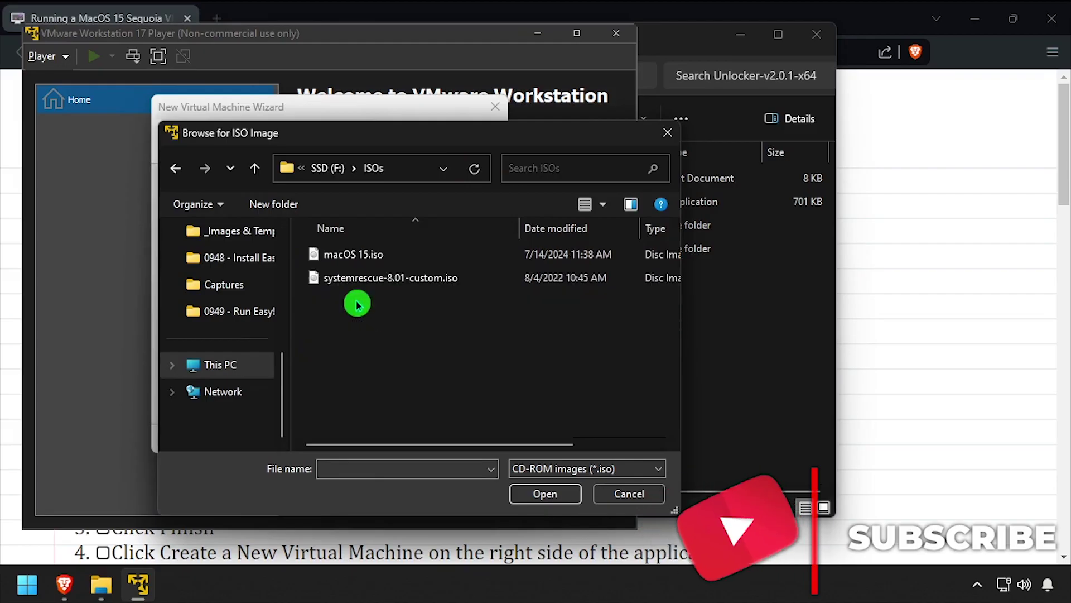
pyautogui.doubleClick(371, 254)
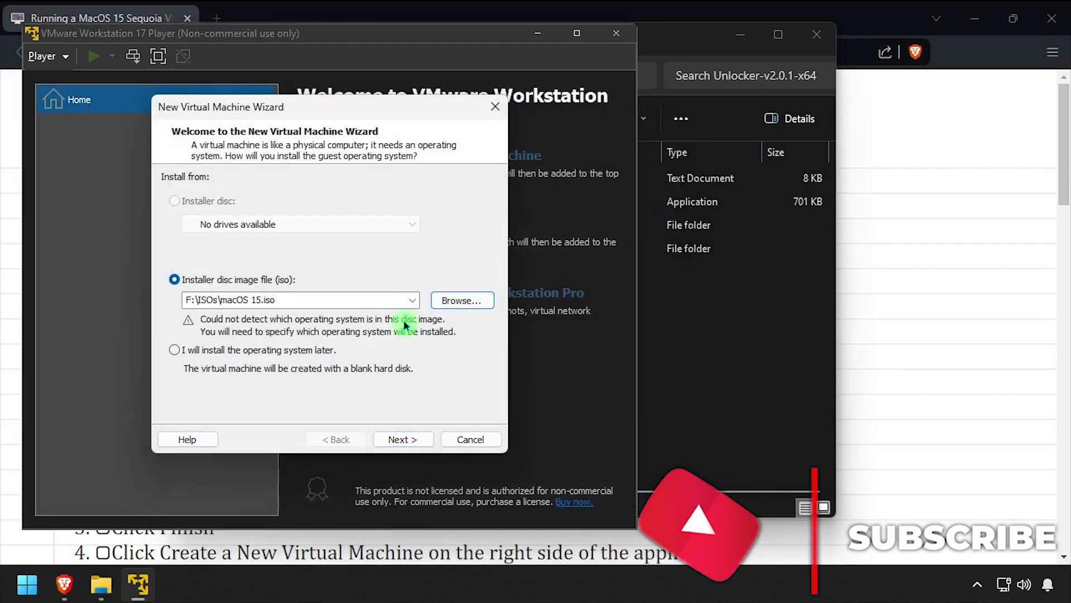
pyautogui.click(407, 439)
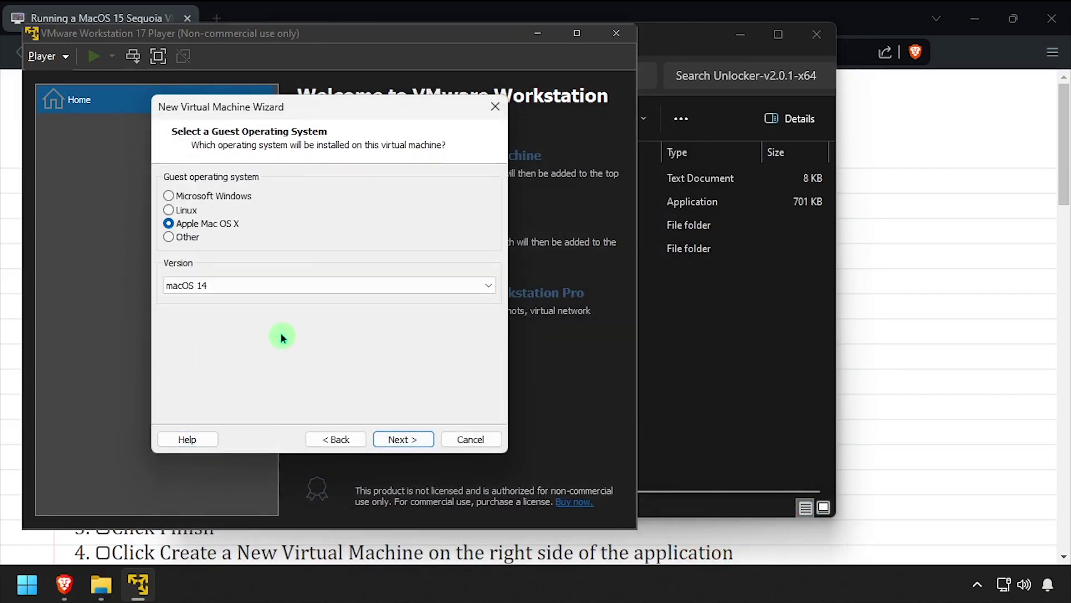
# - Keep Apple macOS 14 as the guest type and store the VM in F:\Virtual Machines
pyautogui.click(223, 287)
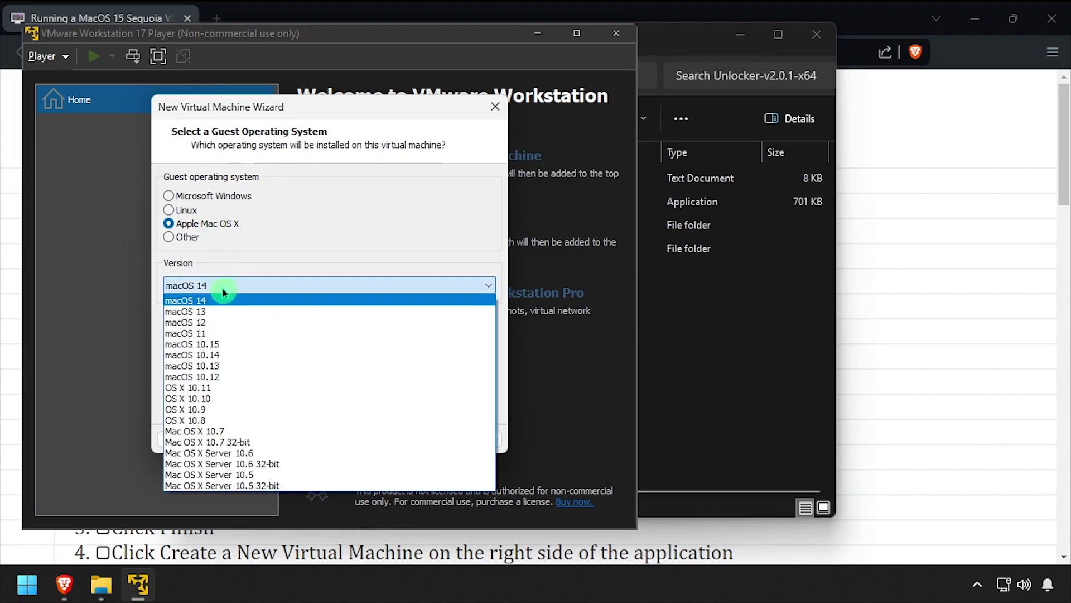
pyautogui.click(225, 300)
pyautogui.click(416, 440)
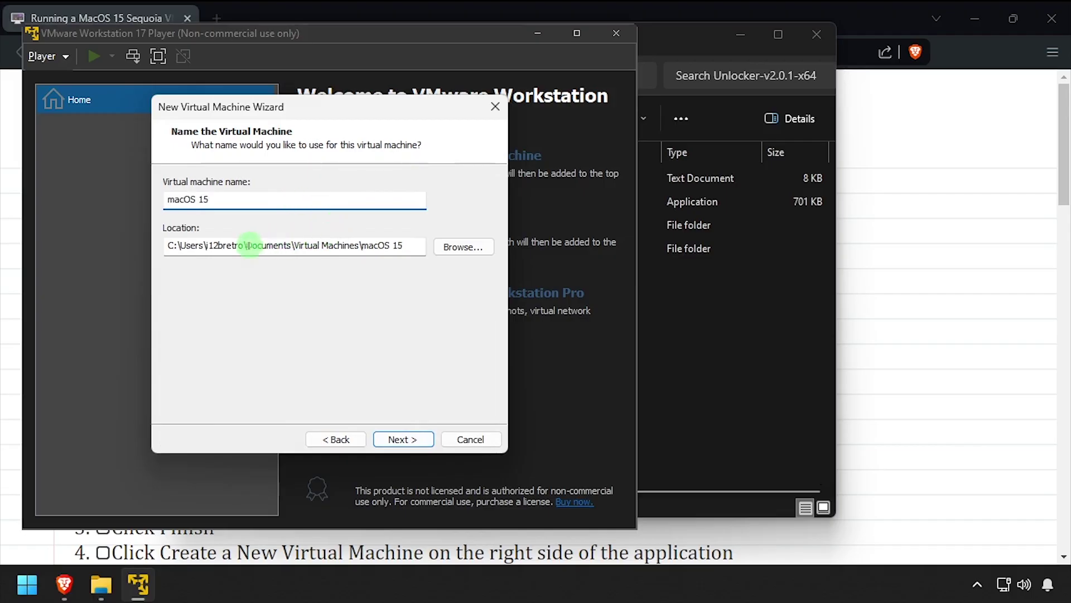
pyautogui.click(377, 243)
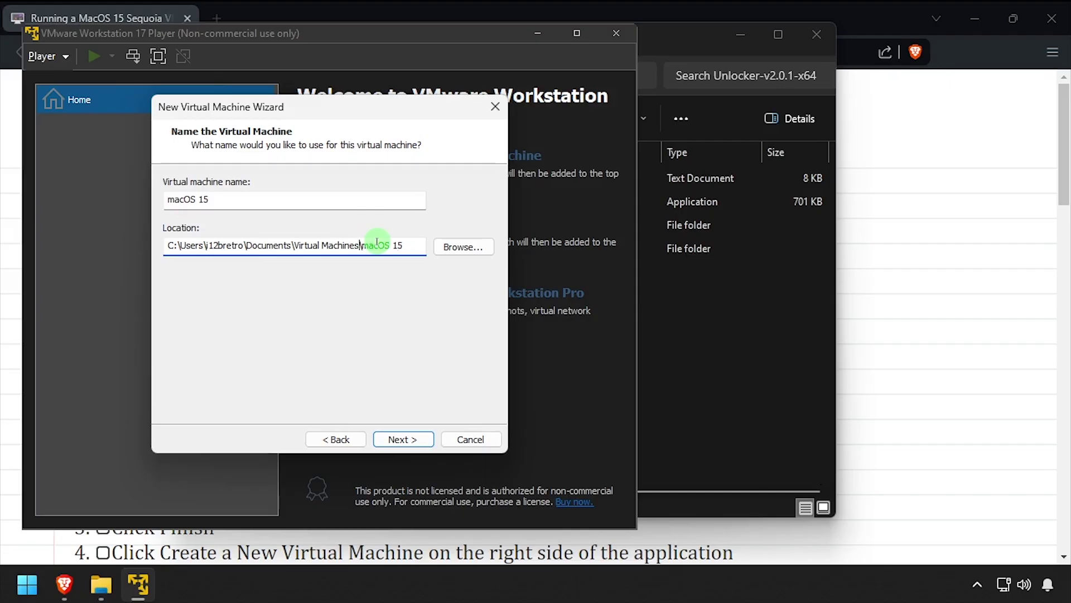
pyautogui.hotkey('shift', 'Home')
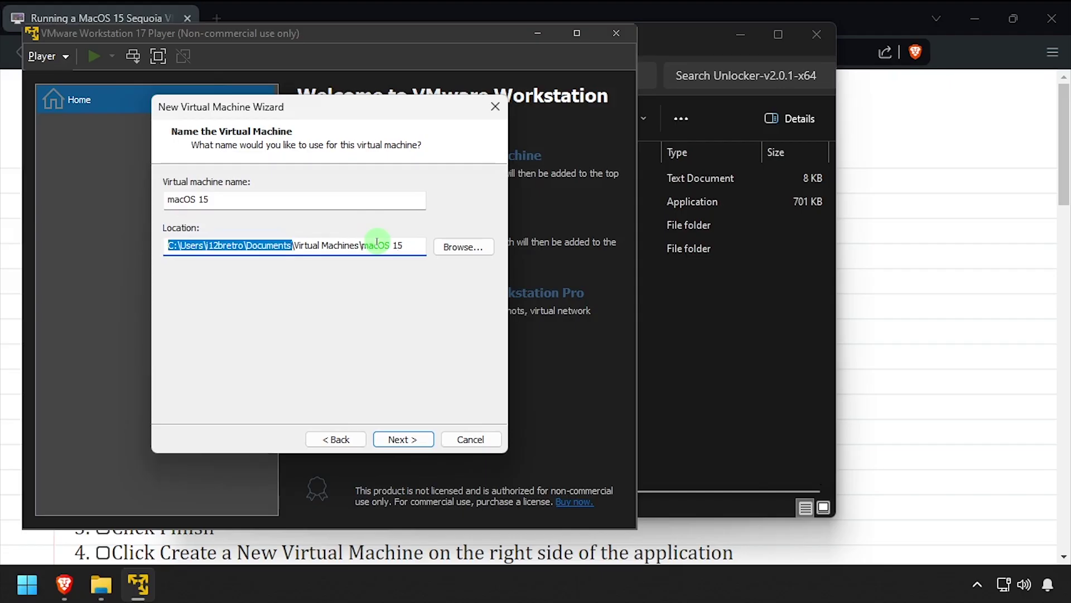
pyautogui.write('F:')
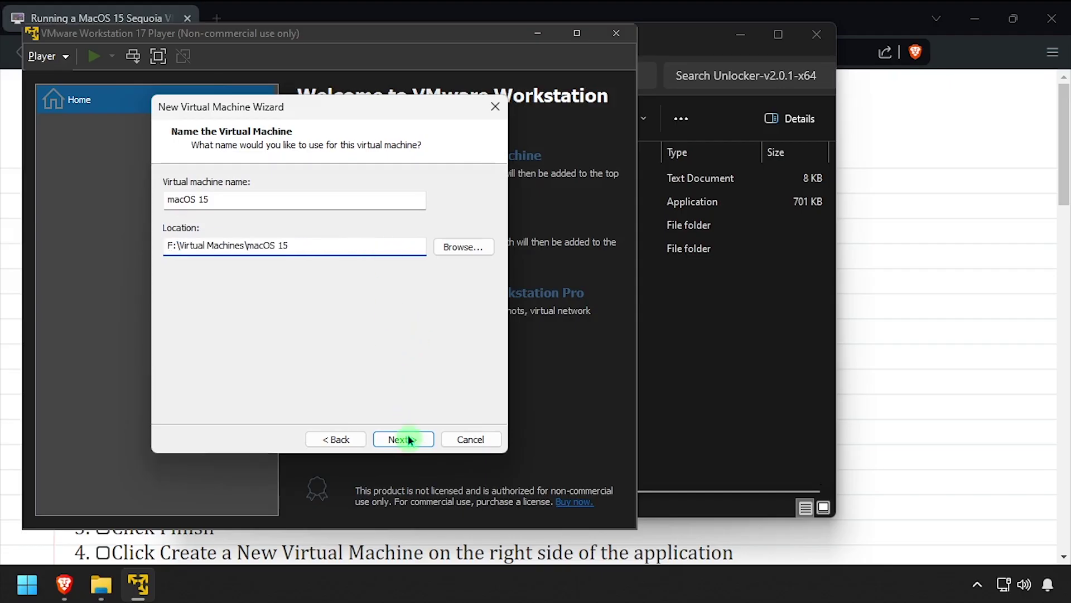
pyautogui.click(407, 439)
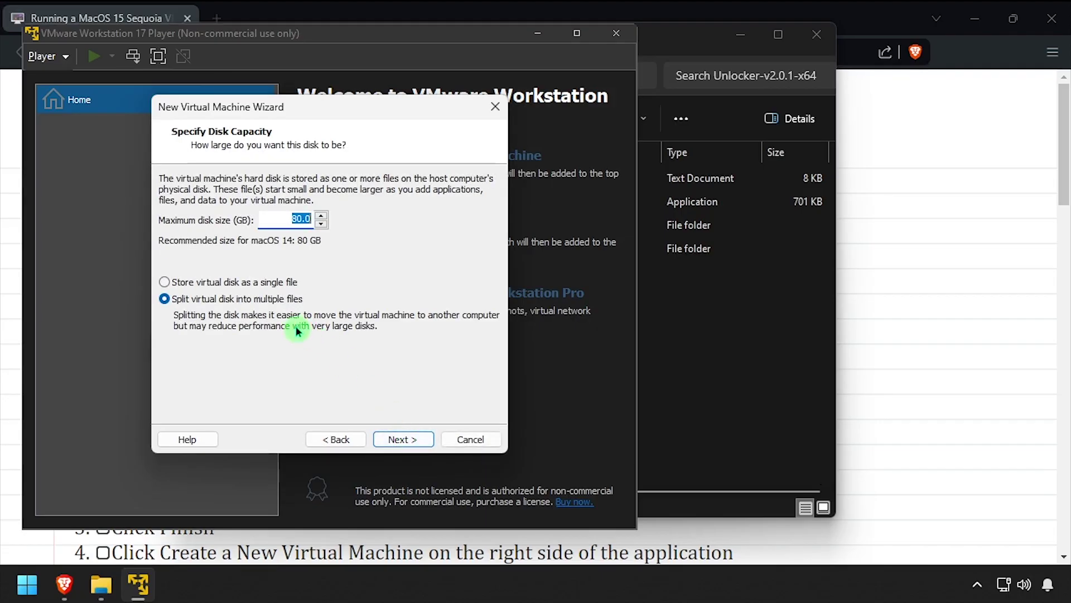
# - Store the 80 GB virtual disk as a single file
pyautogui.click(256, 281)
pyautogui.click(409, 441)
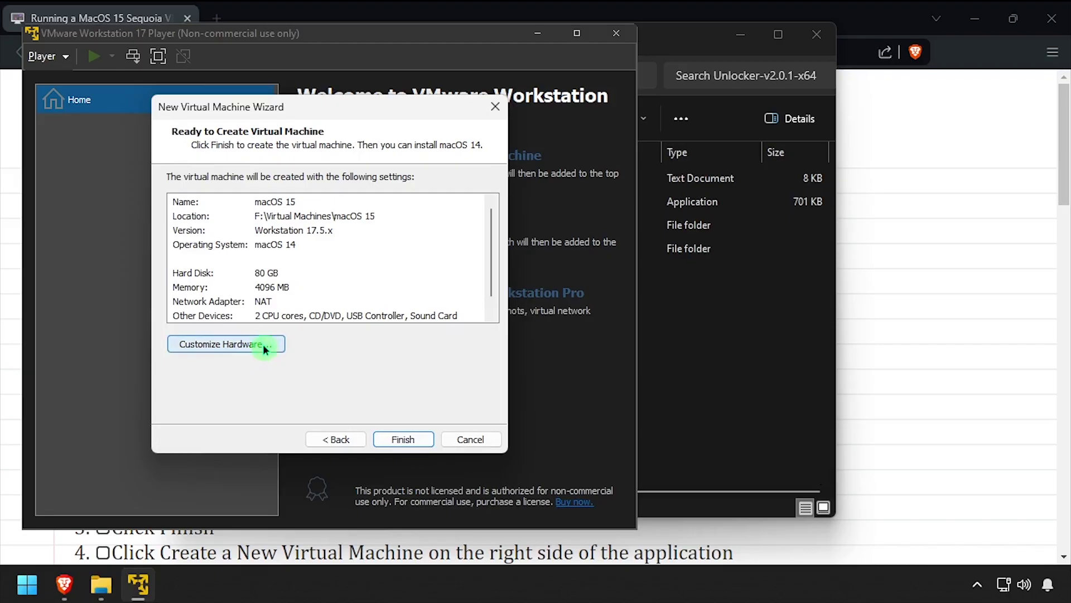
pyautogui.click(263, 344)
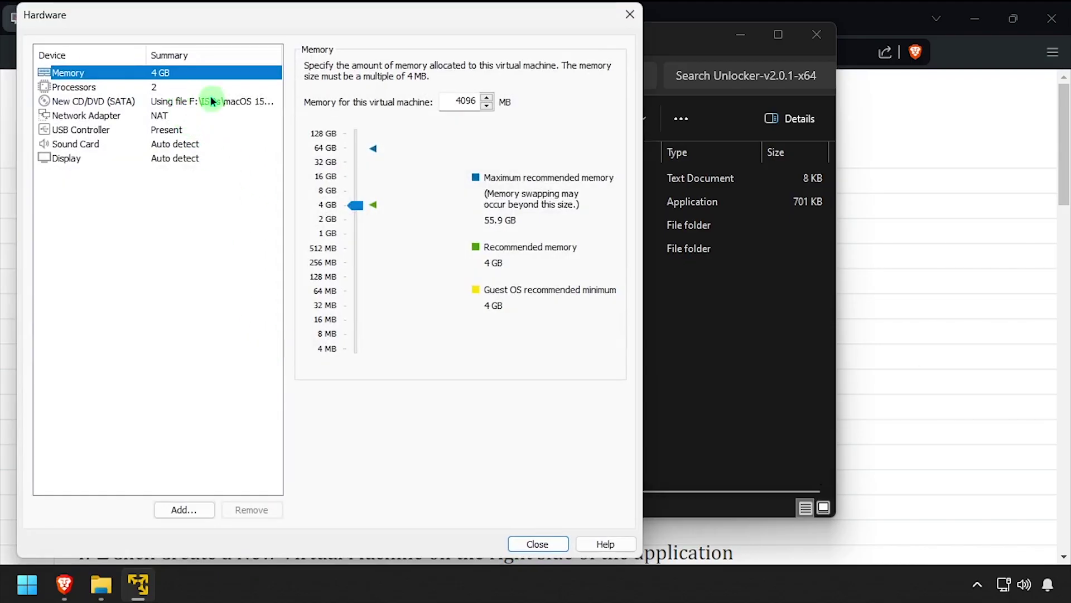
# - Give the VM 8 GB memory, 4 processor cores and bridged networking, then create it
pyautogui.moveTo(351, 206); pyautogui.dragTo(353, 190)
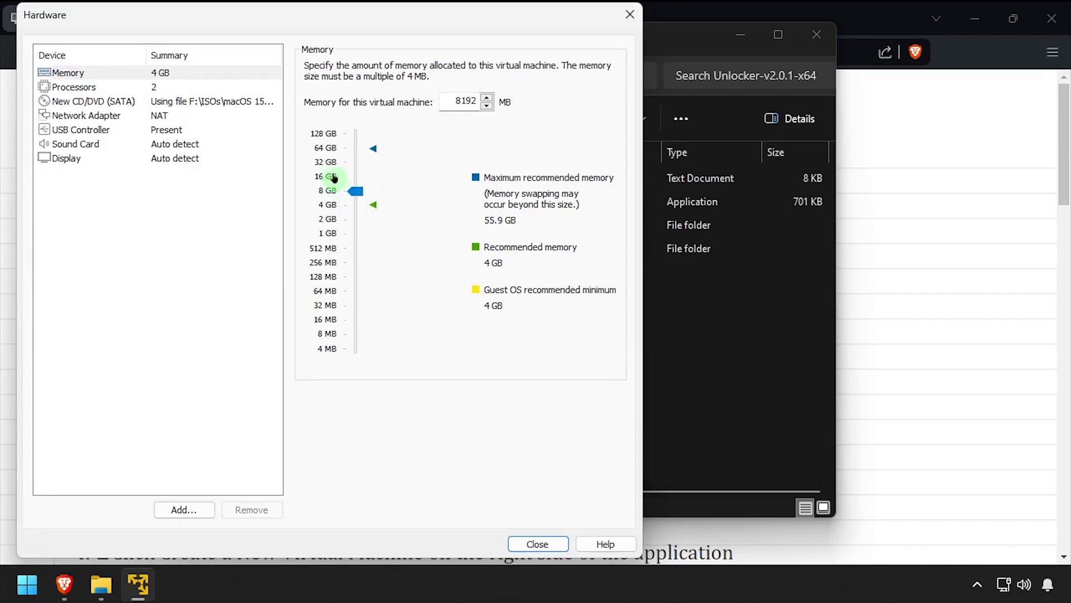
pyautogui.click(165, 87)
pyautogui.click(429, 68)
pyautogui.click(482, 68)
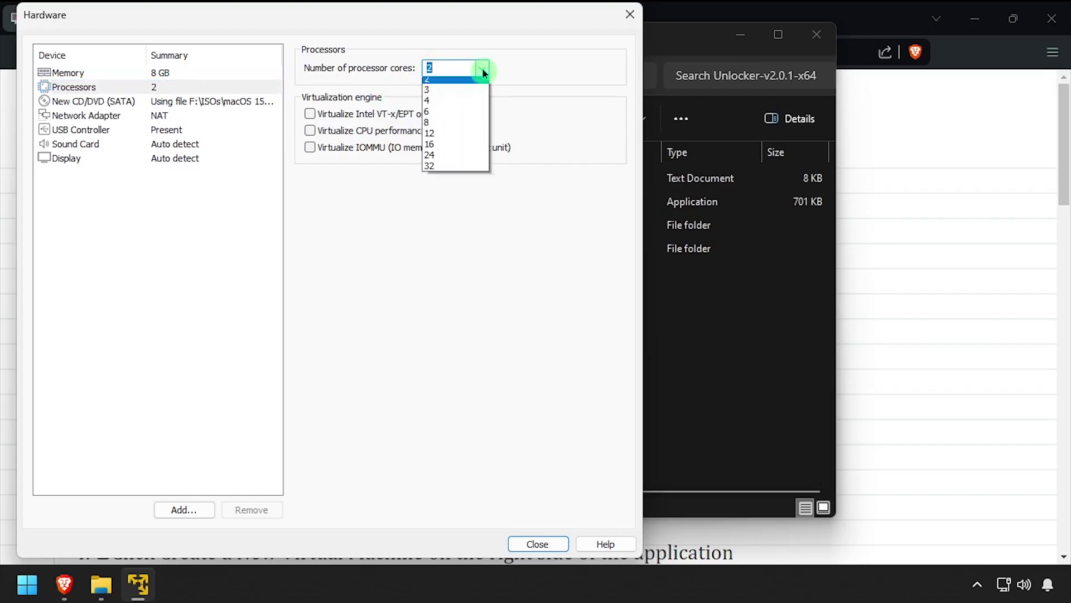
pyautogui.click(449, 115)
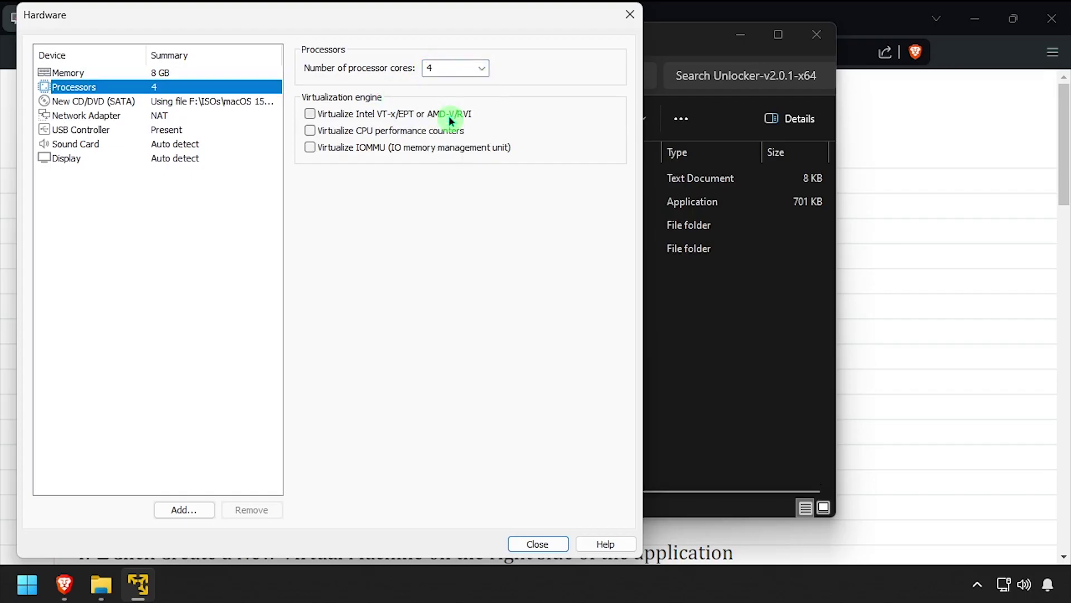
pyautogui.click(211, 117)
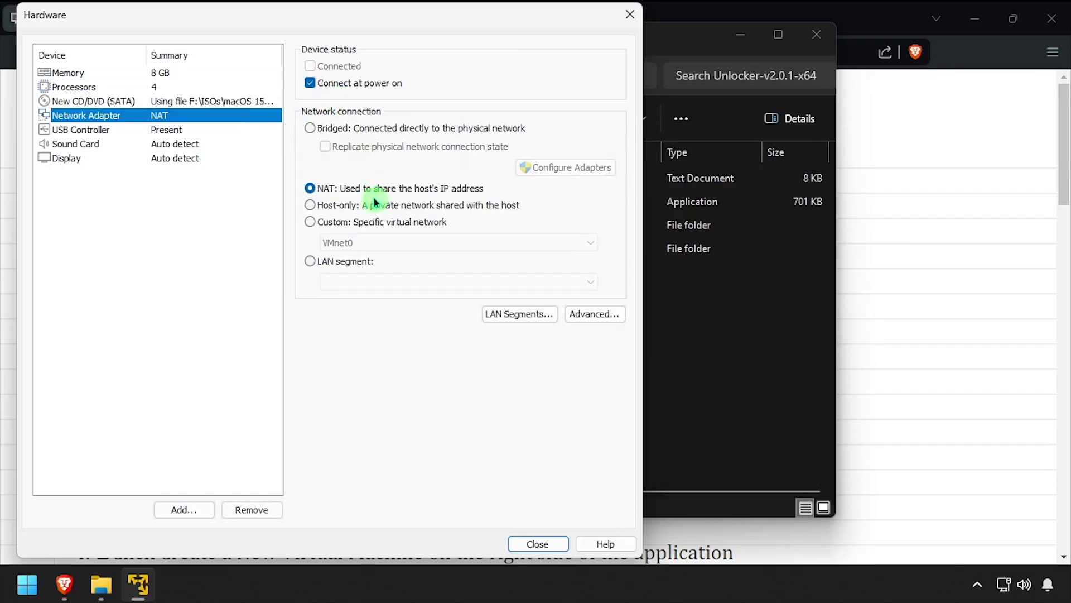
pyautogui.click(371, 131)
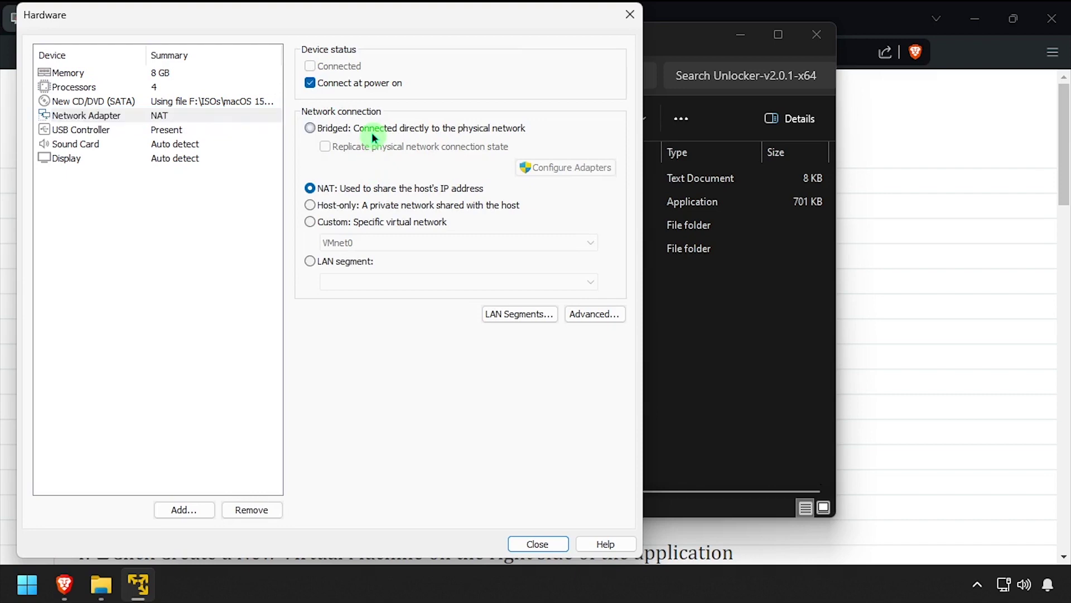
pyautogui.click(538, 544)
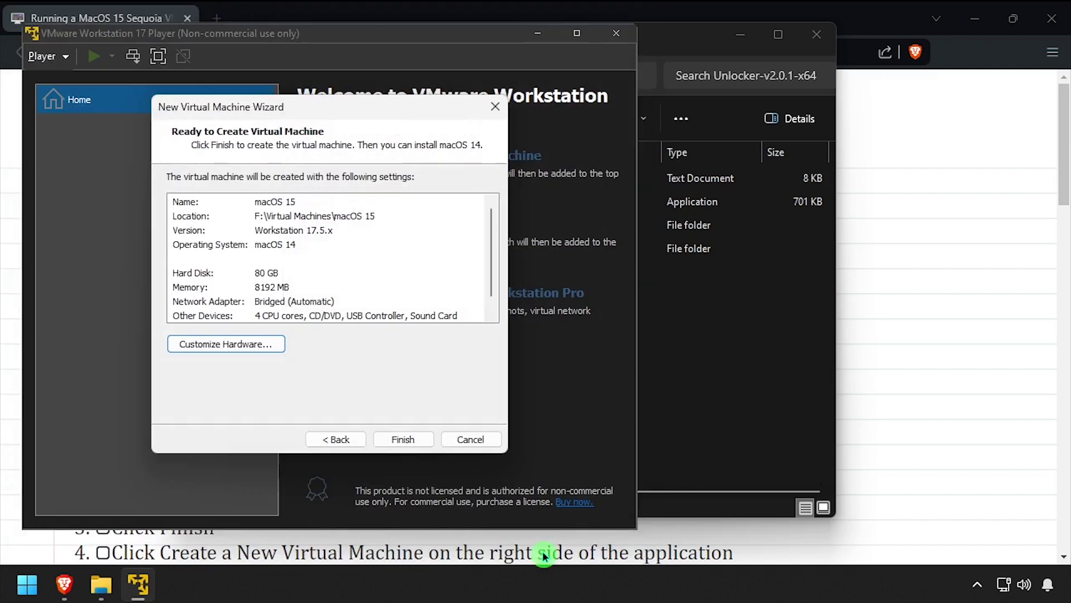
pyautogui.click(396, 439)
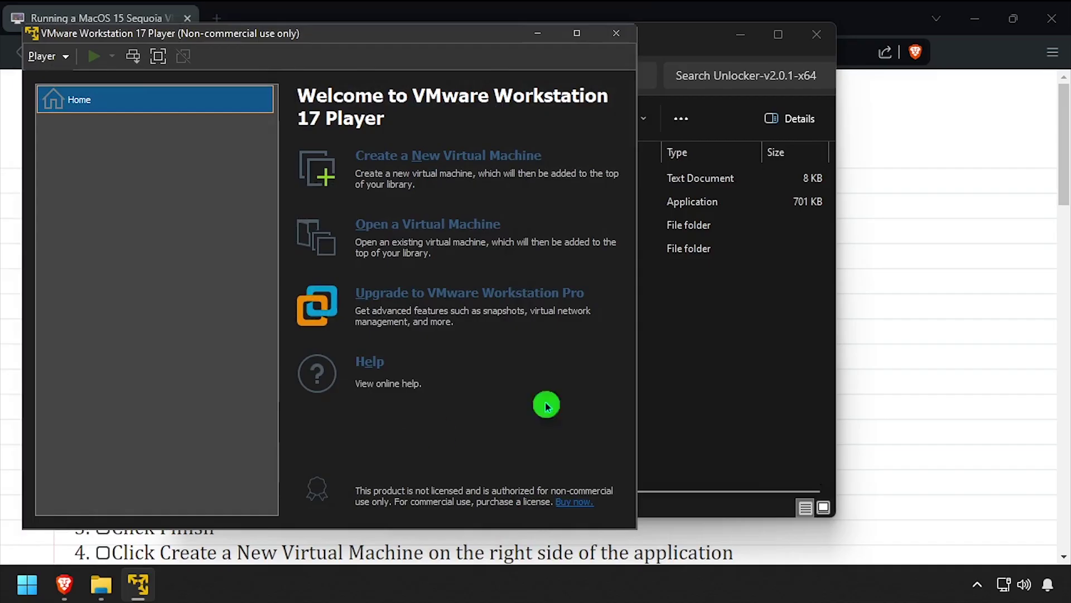
# - Open F:\Virtual Machines\macOS 15\macOS 15.vmx in Notepad++
pyautogui.click(703, 379)
pyautogui.click(410, 42)
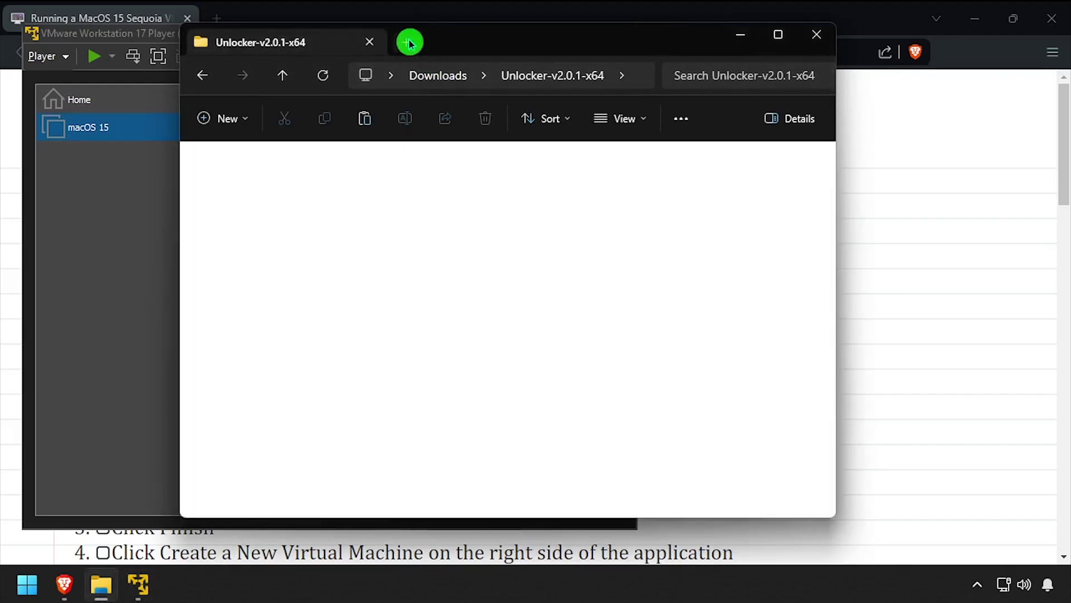
pyautogui.doubleClick(593, 198)
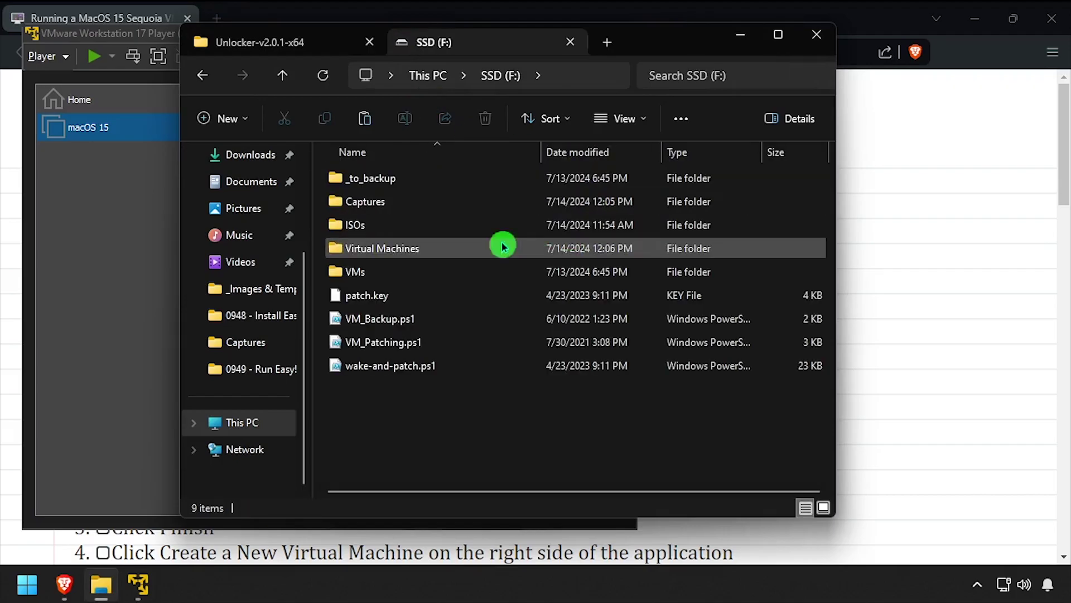
pyautogui.doubleClick(354, 254)
pyautogui.doubleClick(358, 177)
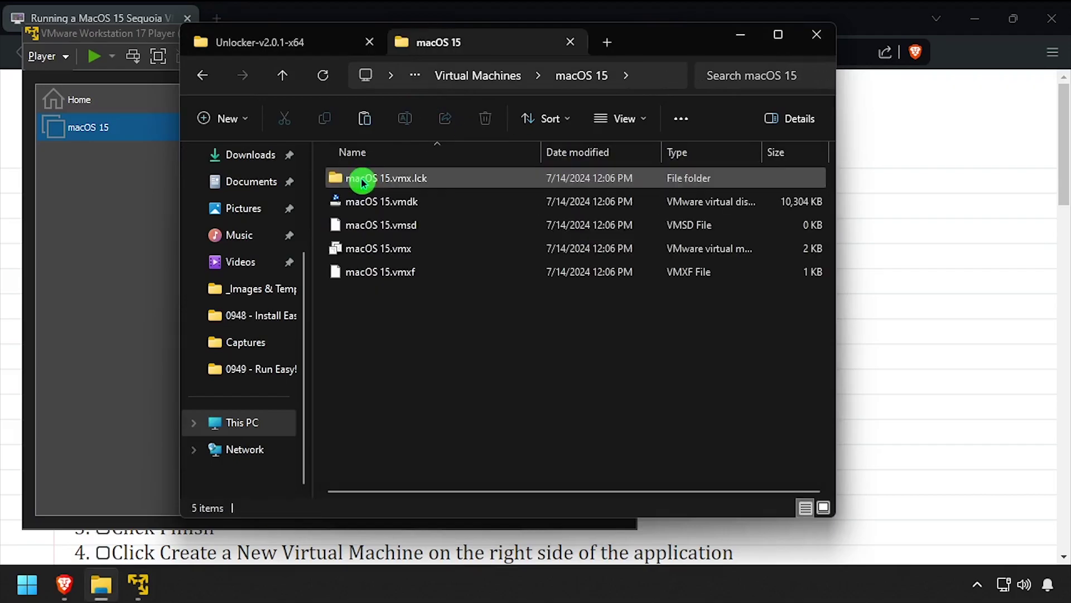
pyautogui.rightClick(406, 249)
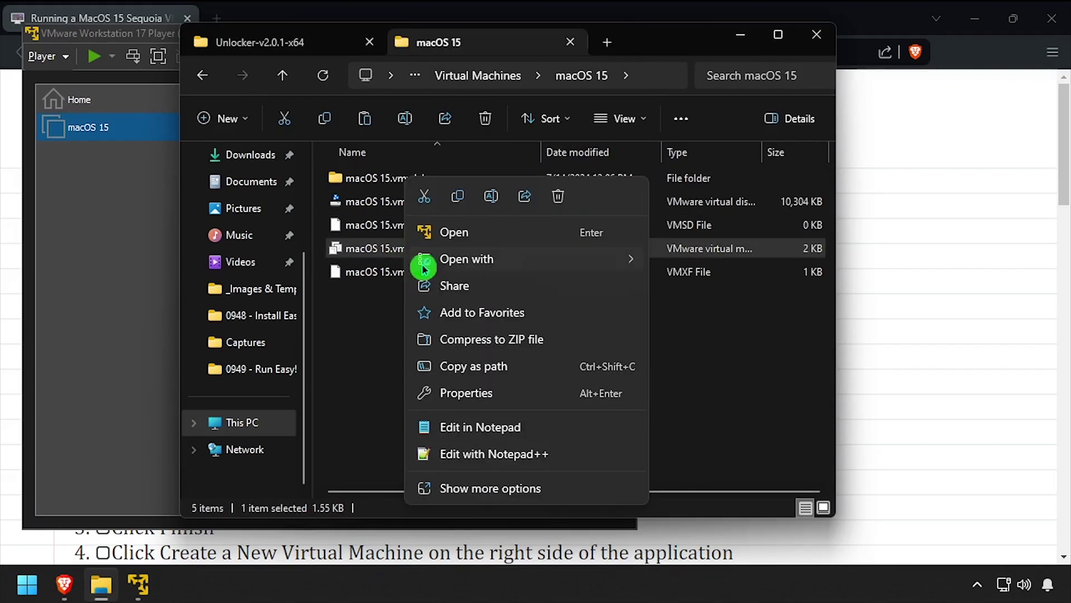
pyautogui.click(442, 454)
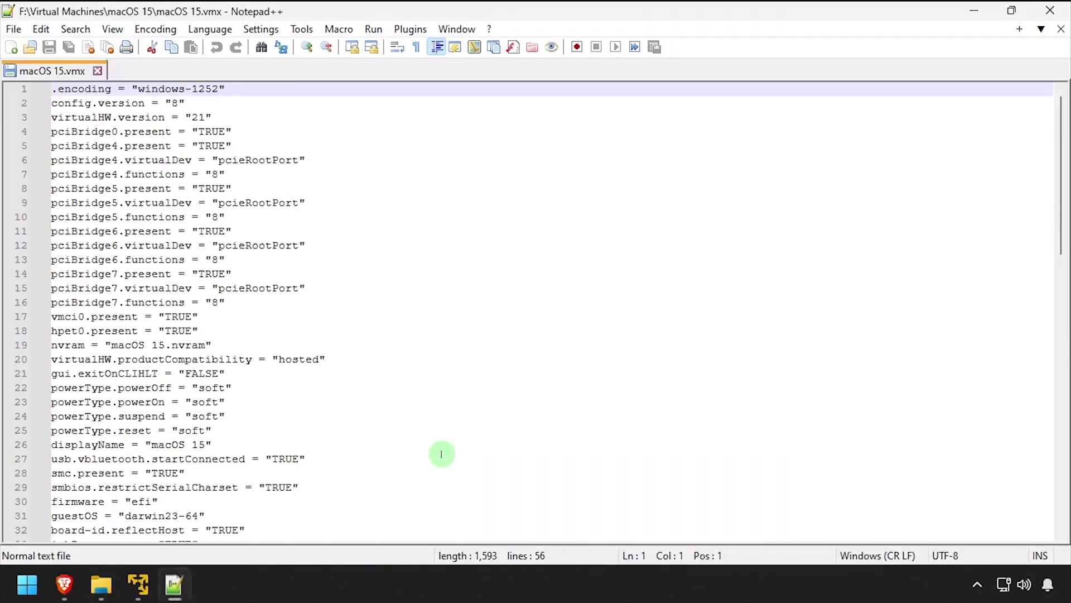
# - Change board-id.reflectHost in the vmx file from TRUE to FALSE
pyautogui.click(64, 584)
pyautogui.scroll(-8, 17, 399)
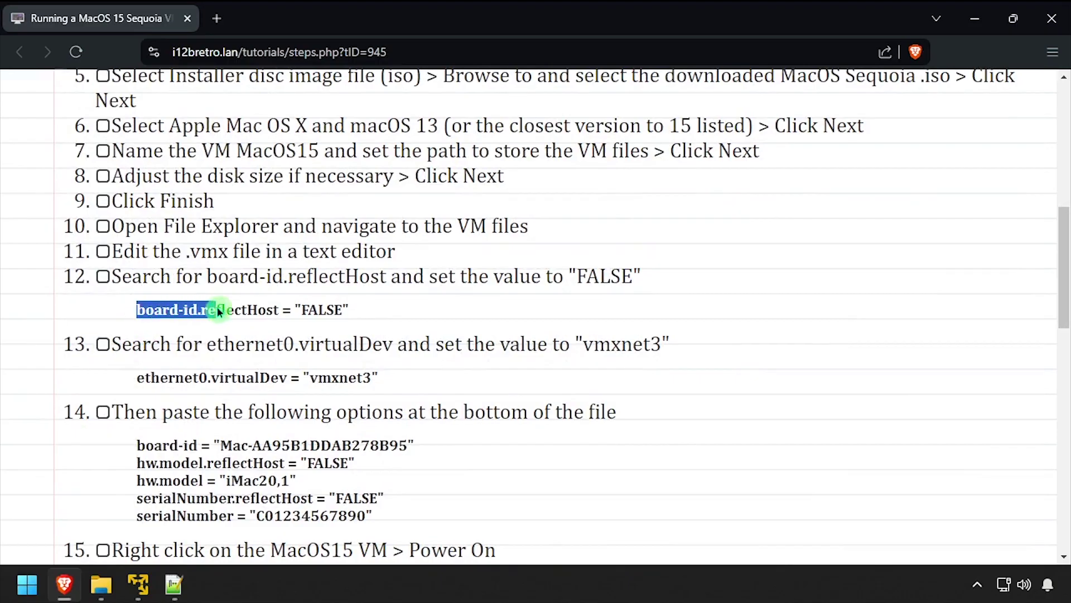
pyautogui.moveTo(269, 309); pyautogui.dragTo(276, 312)
pyautogui.hotkey('ctrl', 'c')
pyautogui.hotkey('alt', 'Tab')
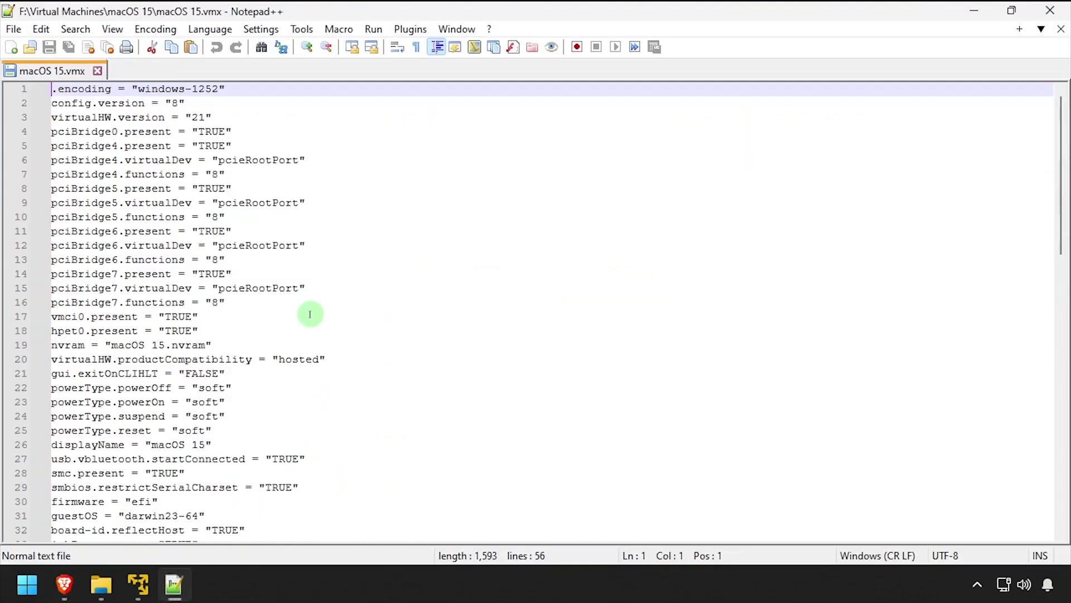
pyautogui.hotkey('ctrl', 'f')
pyautogui.hotkey('ctrl', 'v')
pyautogui.press('Return')
pyautogui.press('Escape')
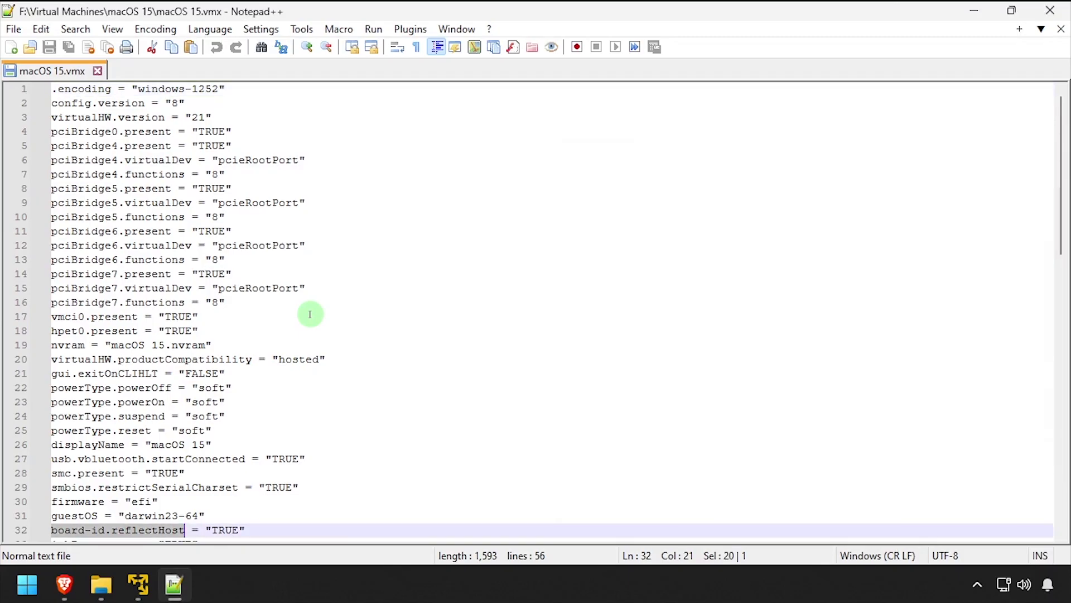
pyautogui.press('End')
pyautogui.press('Left')
pyautogui.press('BackSpace')
pyautogui.press('BackSpace')
pyautogui.press('BackSpace')
pyautogui.press('BackSpace')
pyautogui.write('FALSE')
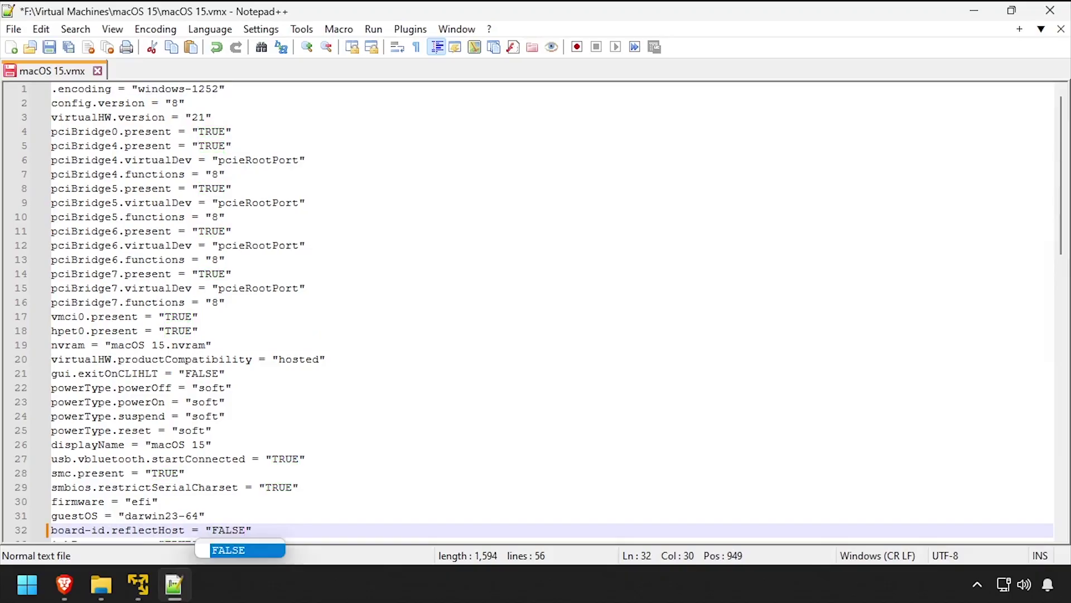
# - Find the ethernet0.virtualDev line in the vmx file using the tutorial's setting name
pyautogui.click(64, 584)
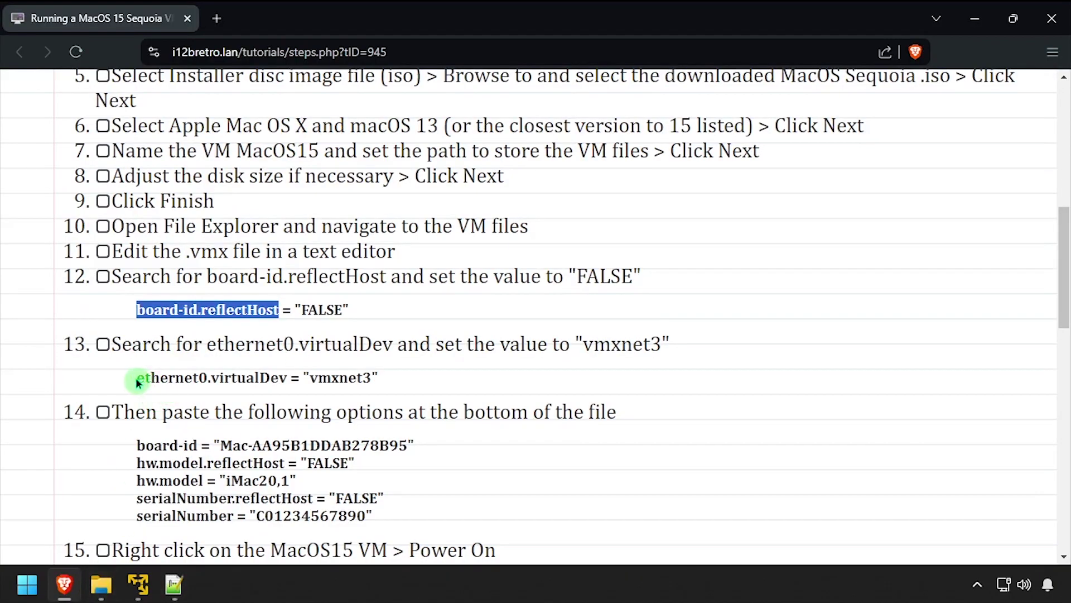
pyautogui.moveTo(137, 379); pyautogui.dragTo(217, 380)
pyautogui.moveTo(284, 379); pyautogui.dragTo(288, 380)
pyautogui.hotkey('ctrl', 'c')
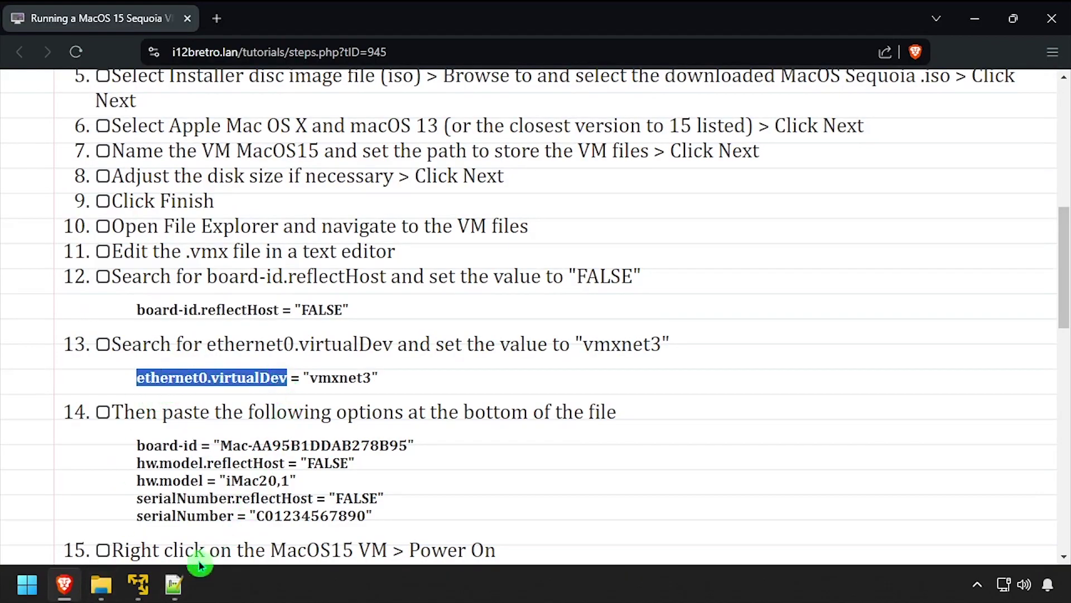
pyautogui.click(173, 584)
pyautogui.hotkey('ctrl', 'f')
pyautogui.hotkey('ctrl', 'v')
pyautogui.press('Return')
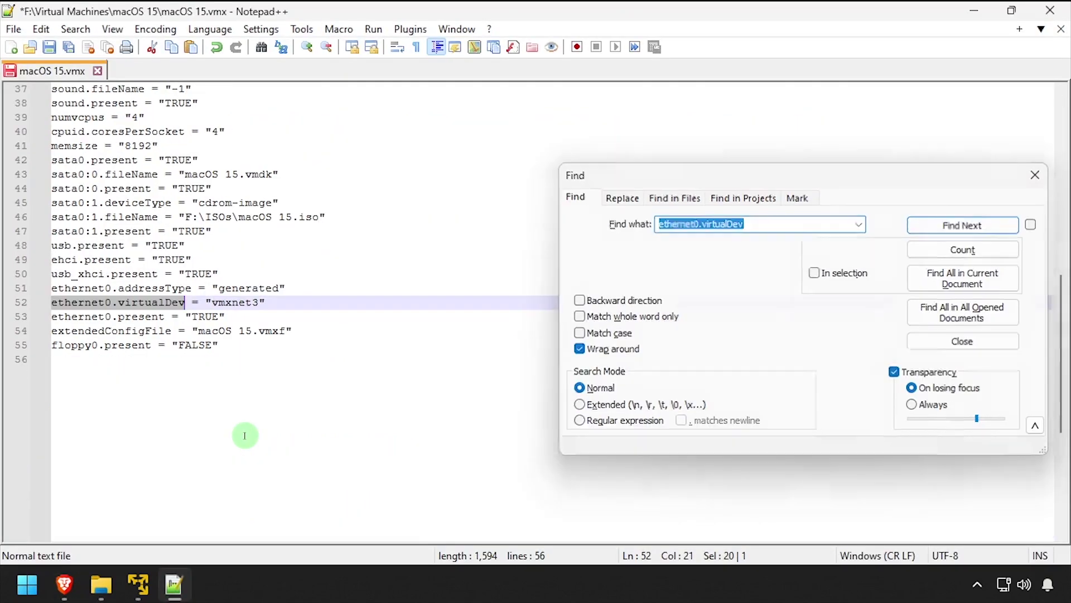
pyautogui.press('Escape')
# - Append the five step-14 options to the end of the vmx file, save, and close Notepad++
pyautogui.click(78, 588)
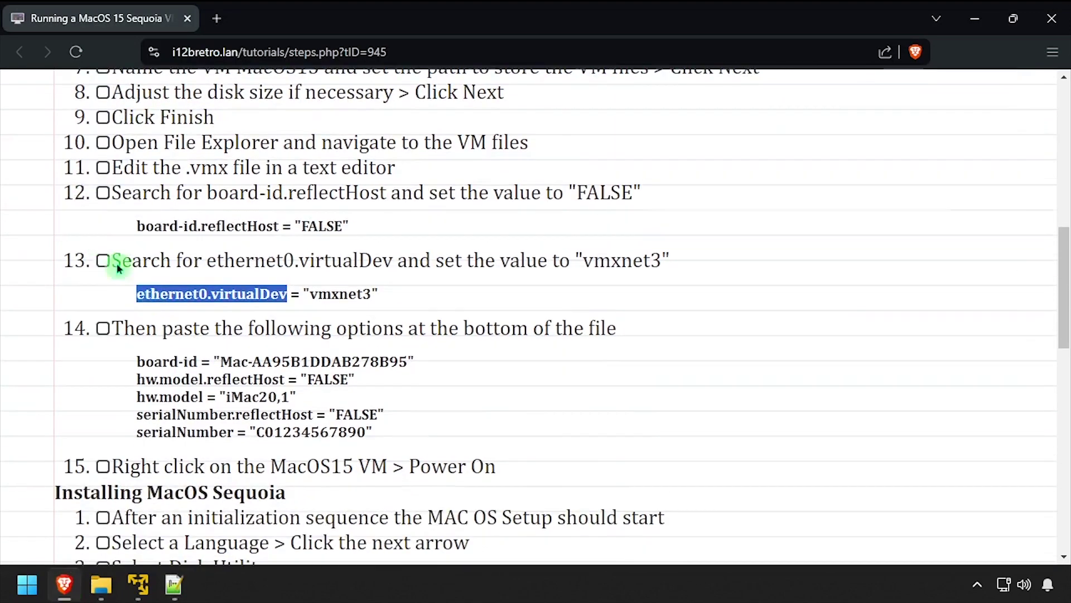
pyautogui.moveTo(140, 364); pyautogui.dragTo(375, 433)
pyautogui.click(174, 585)
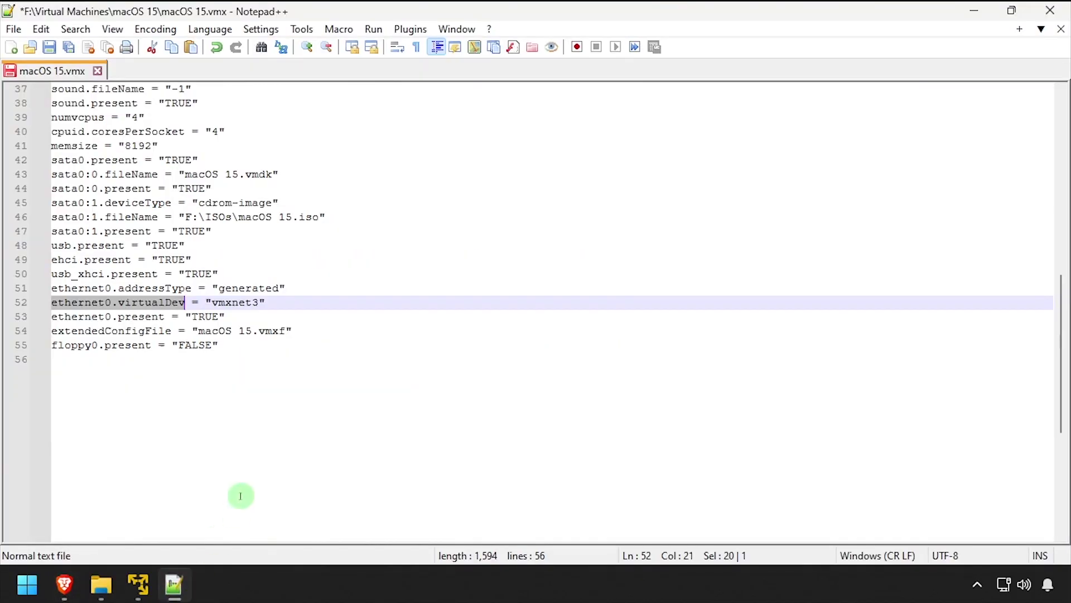
pyautogui.click(253, 456)
pyautogui.hotkey('ctrl', 'v')
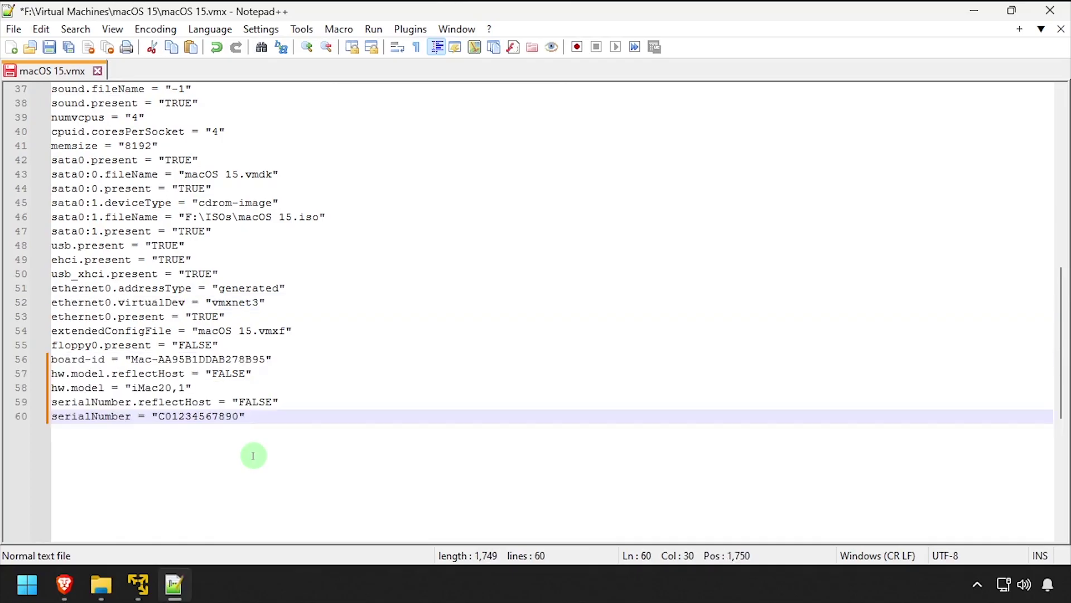
pyautogui.click(47, 50)
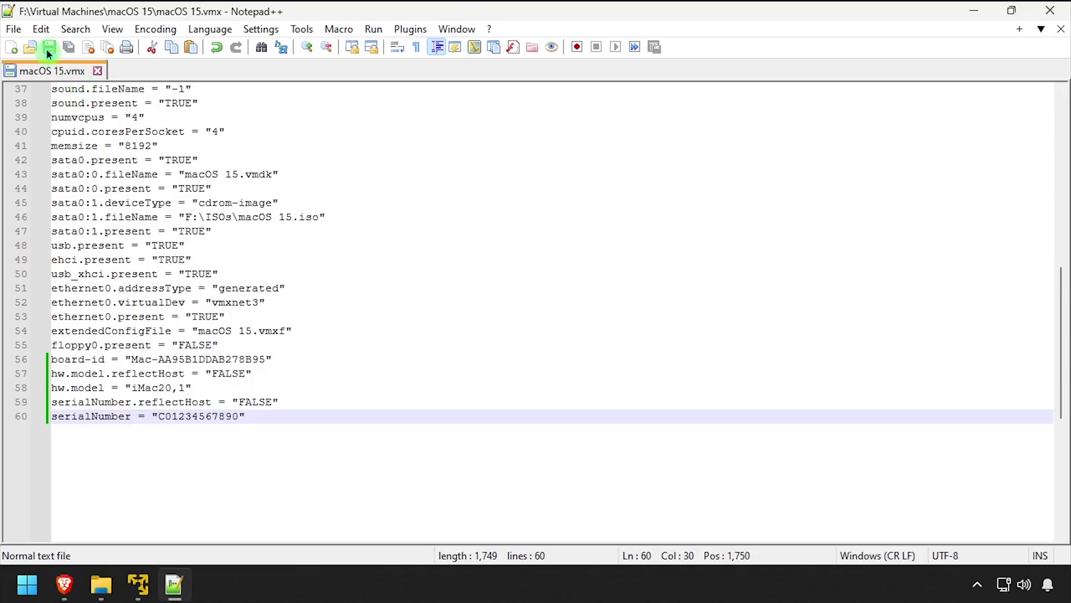
pyautogui.click(1057, 10)
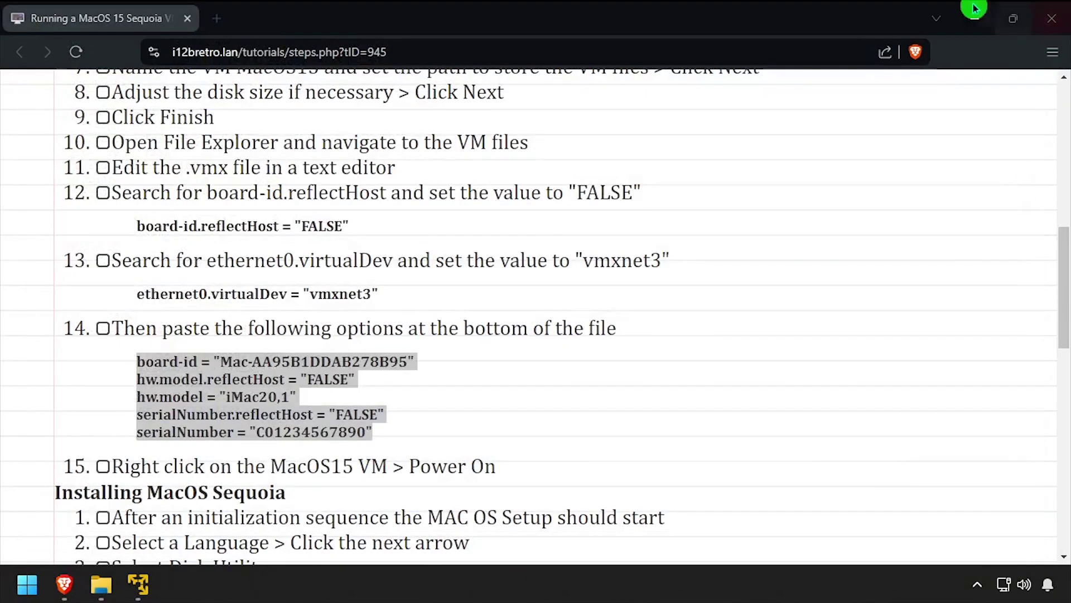
# - Power on the macOS 15 VM and show it full screen
pyautogui.click(139, 583)
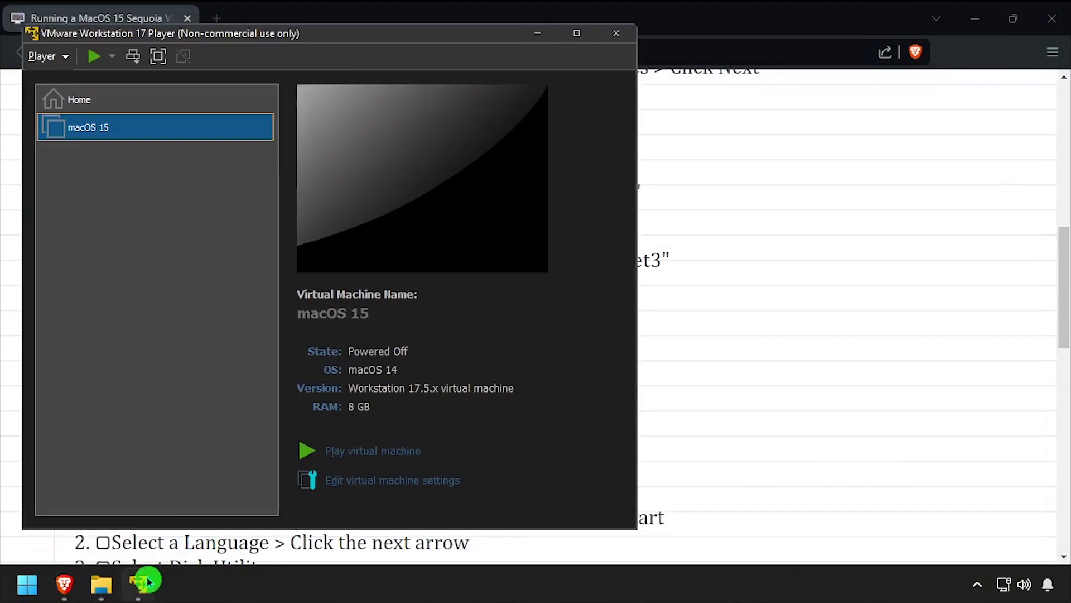
pyautogui.rightClick(131, 133)
pyautogui.click(158, 146)
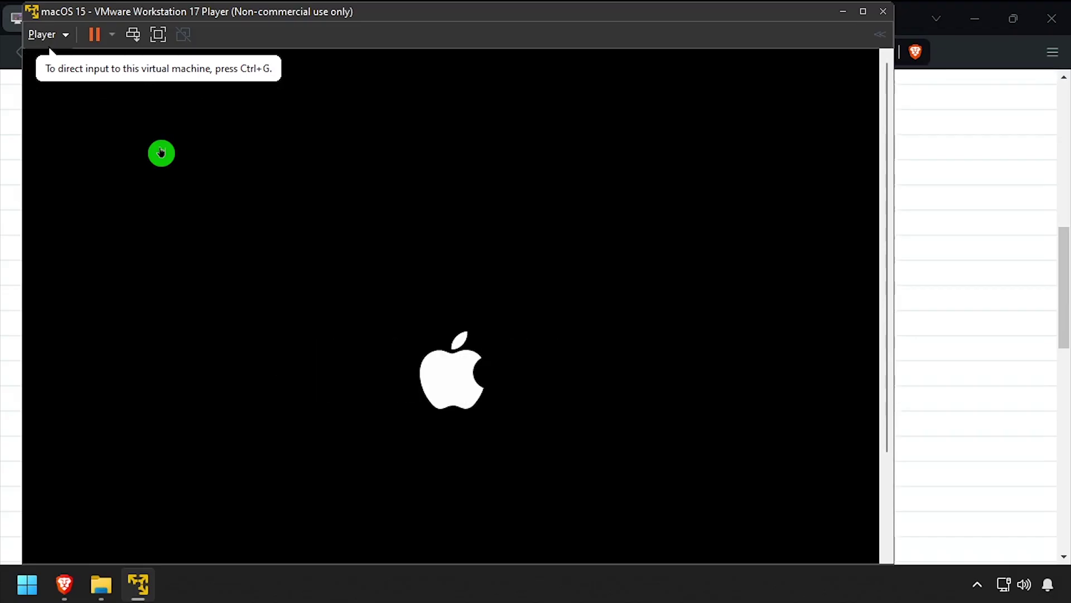
pyautogui.click(157, 34)
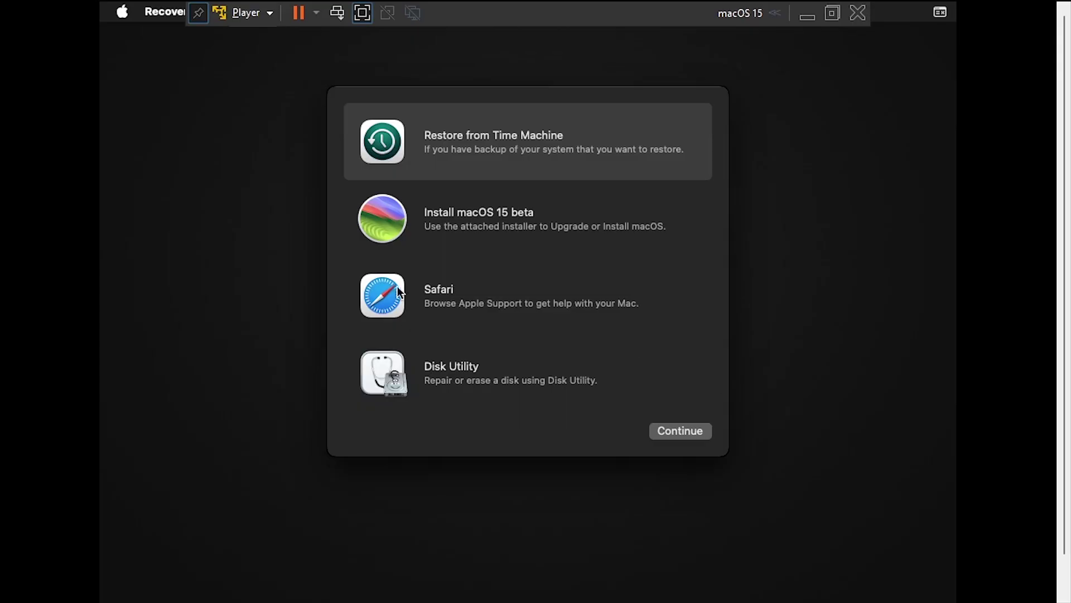
# - Erase the VMware Virtual SATA Hard Drive Media in Disk Utility as a volume named MacOS
pyautogui.doubleClick(451, 371)
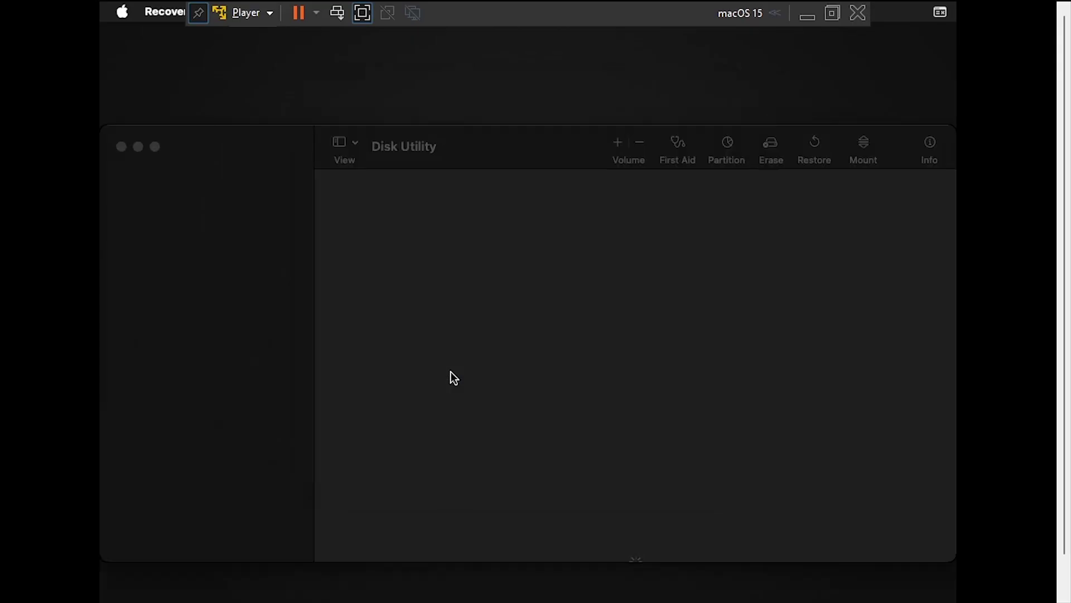
pyautogui.click(249, 197)
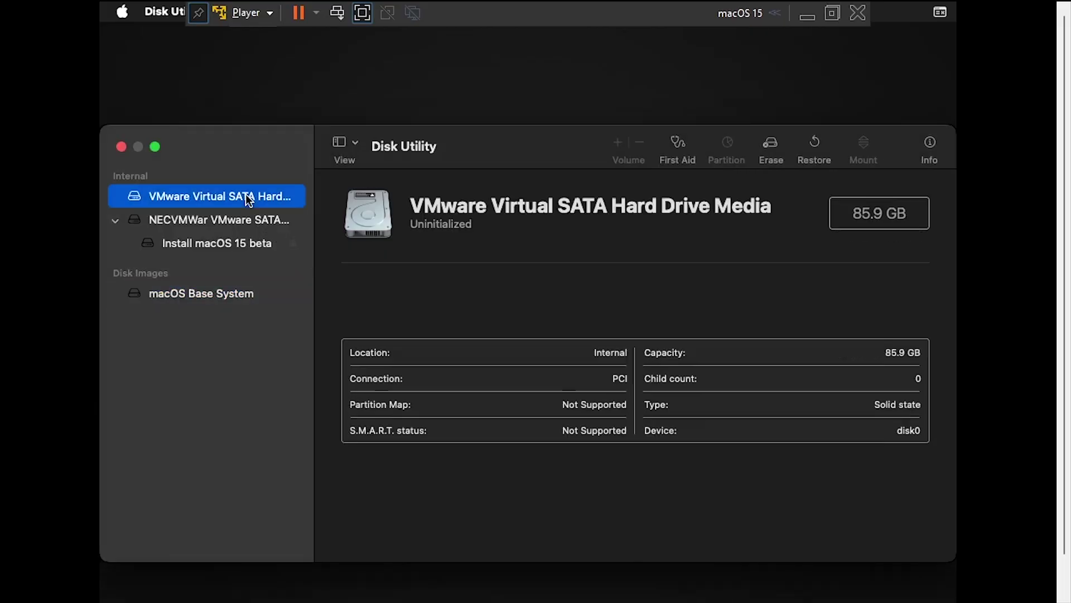
pyautogui.click(778, 146)
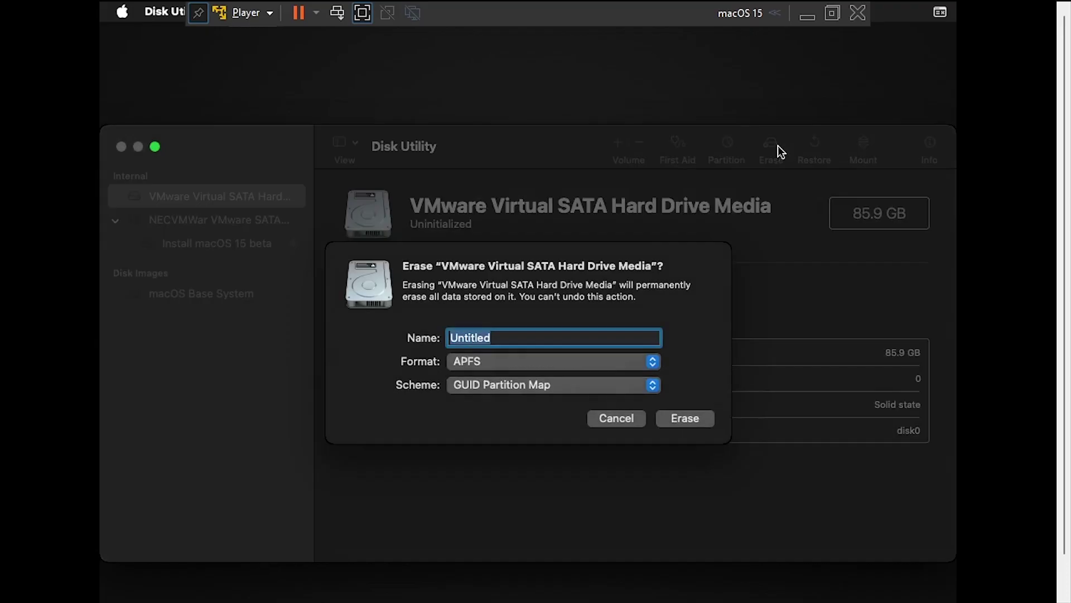
pyautogui.write('MacOS')
pyautogui.click(691, 423)
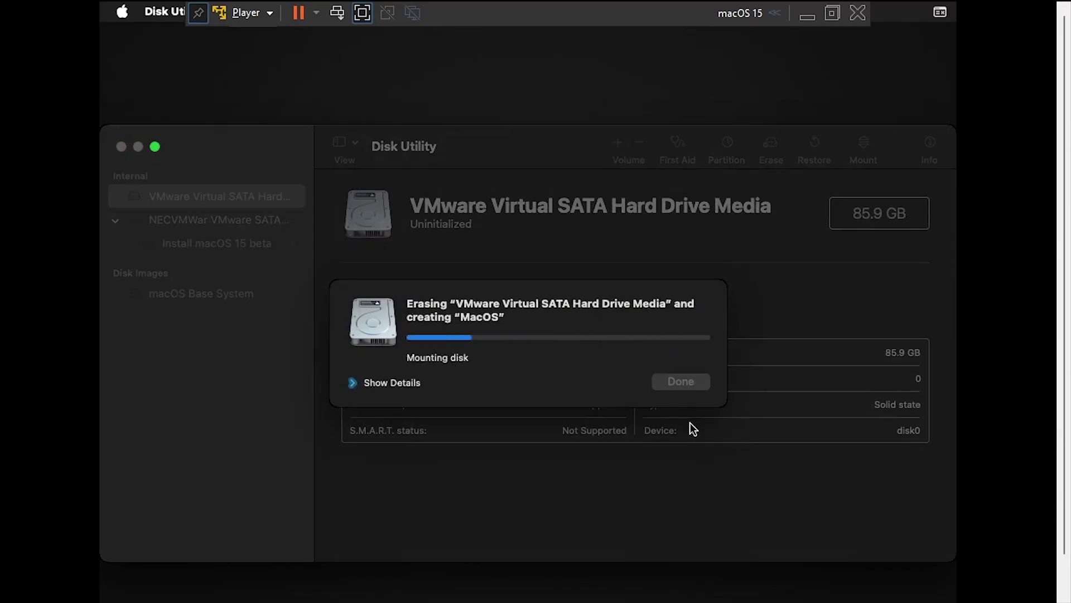
pyautogui.click(679, 385)
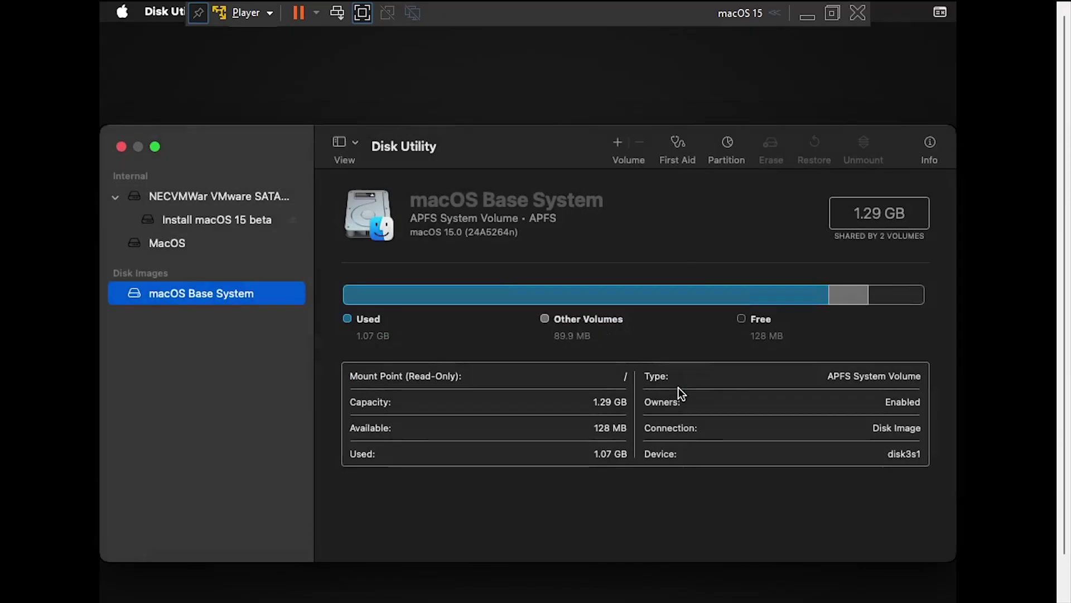
pyautogui.click(122, 146)
# - Run the macOS 15 beta installer, accept the licence, and install onto the MacOS disk
pyautogui.doubleClick(470, 218)
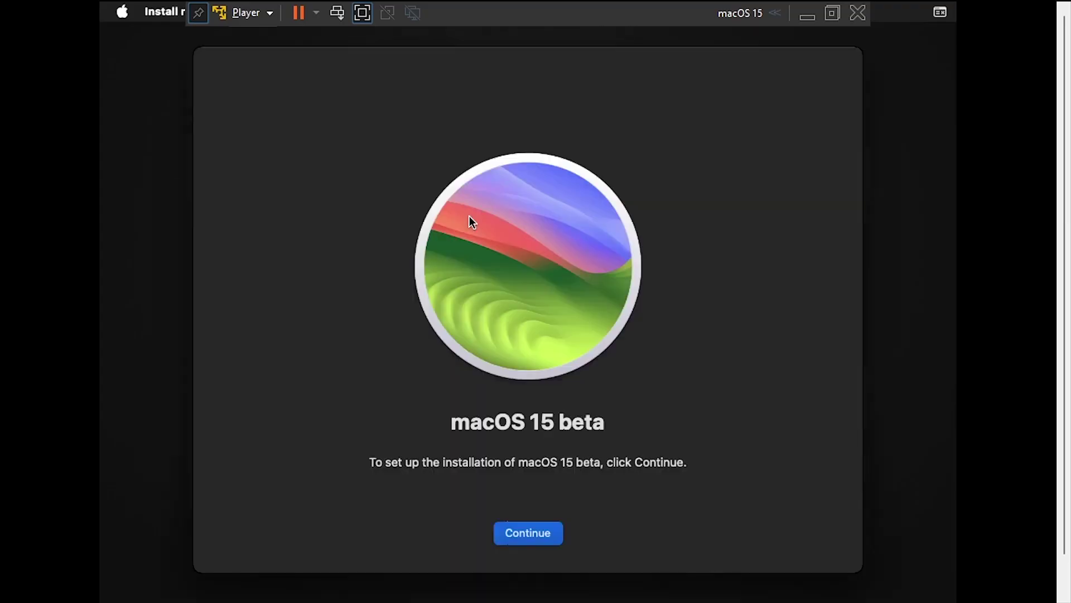
pyautogui.click(534, 538)
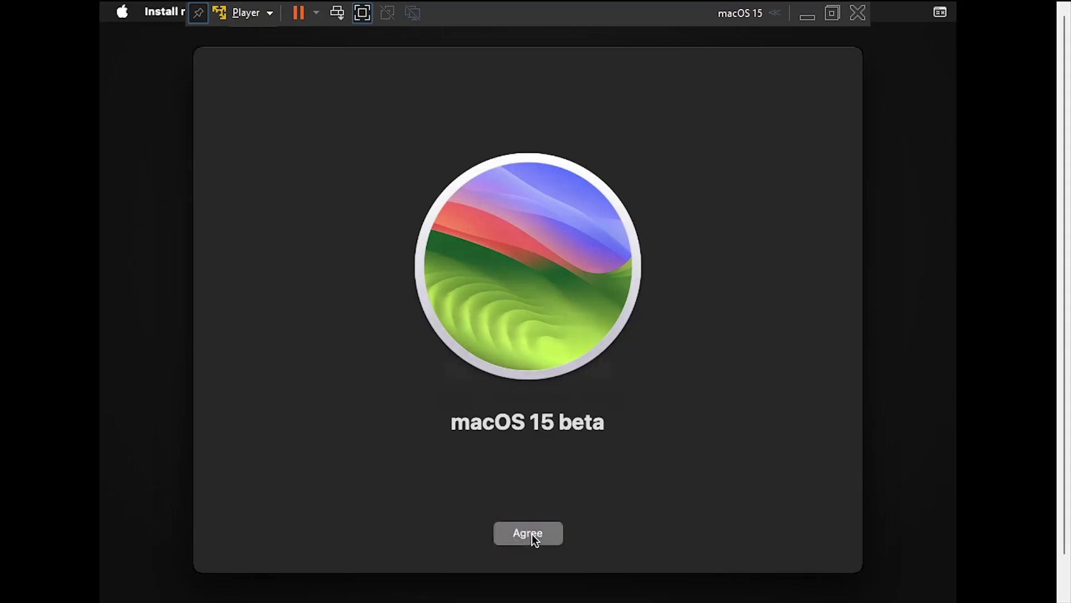
pyautogui.click(537, 534)
pyautogui.click(577, 374)
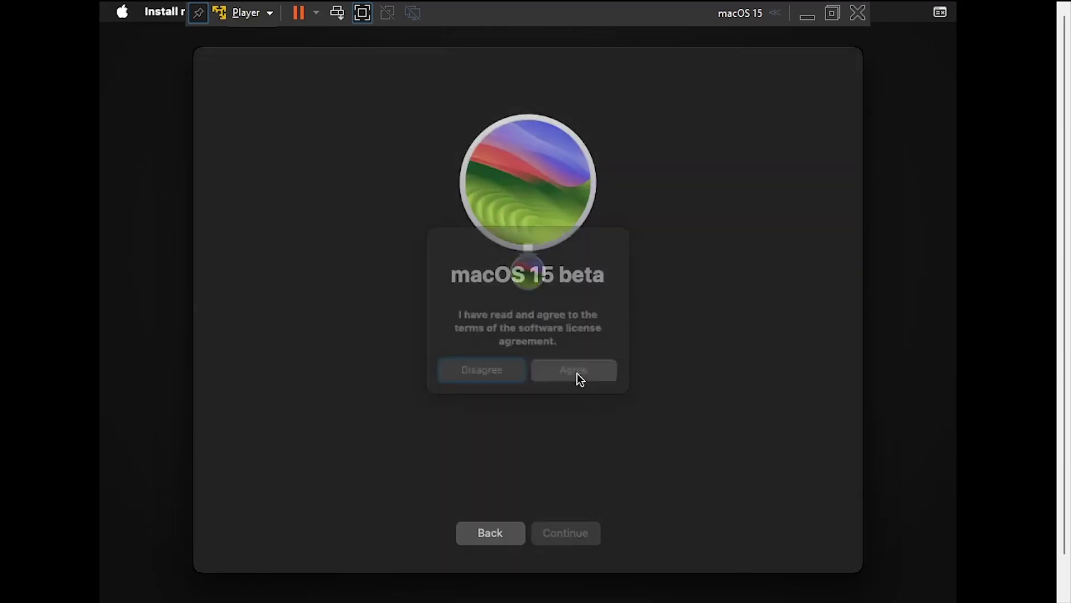
pyautogui.click(573, 382)
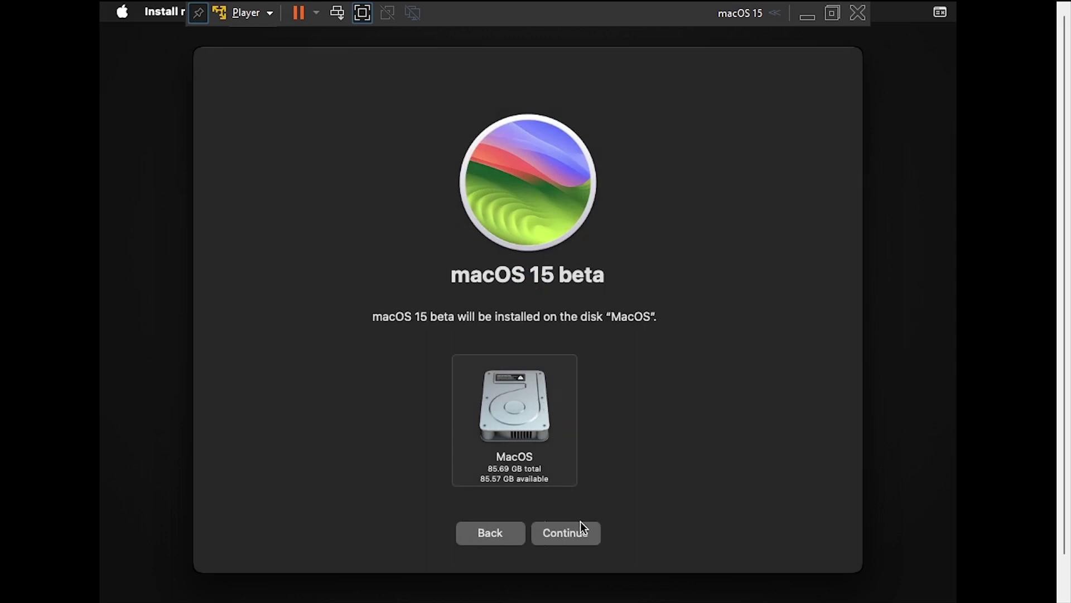
pyautogui.click(581, 525)
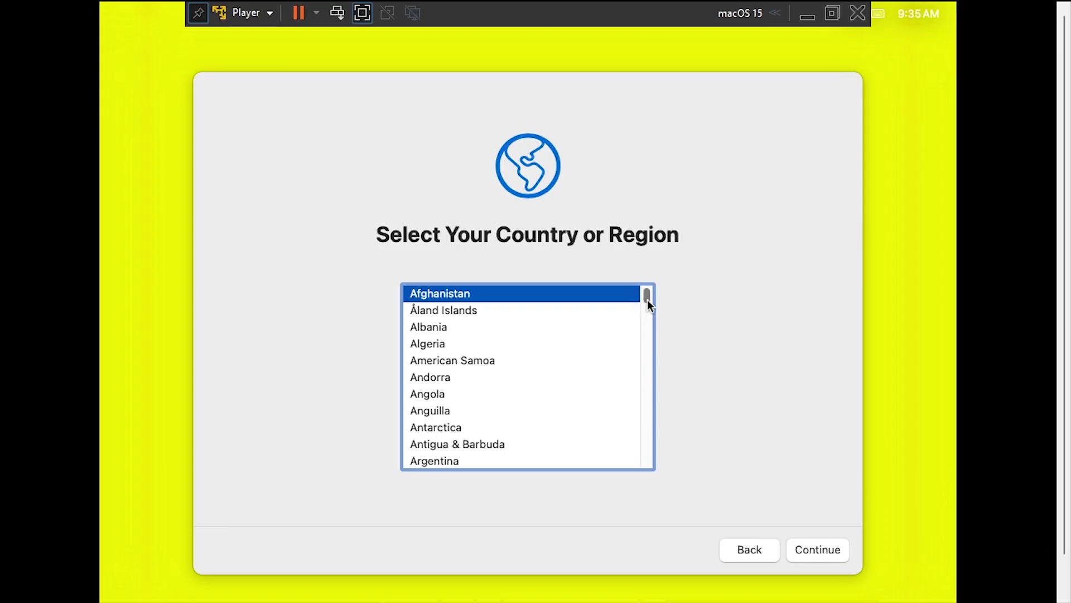
# - Choose United States as the region and accept the language, accessibility and privacy defaults
pyautogui.press('u')
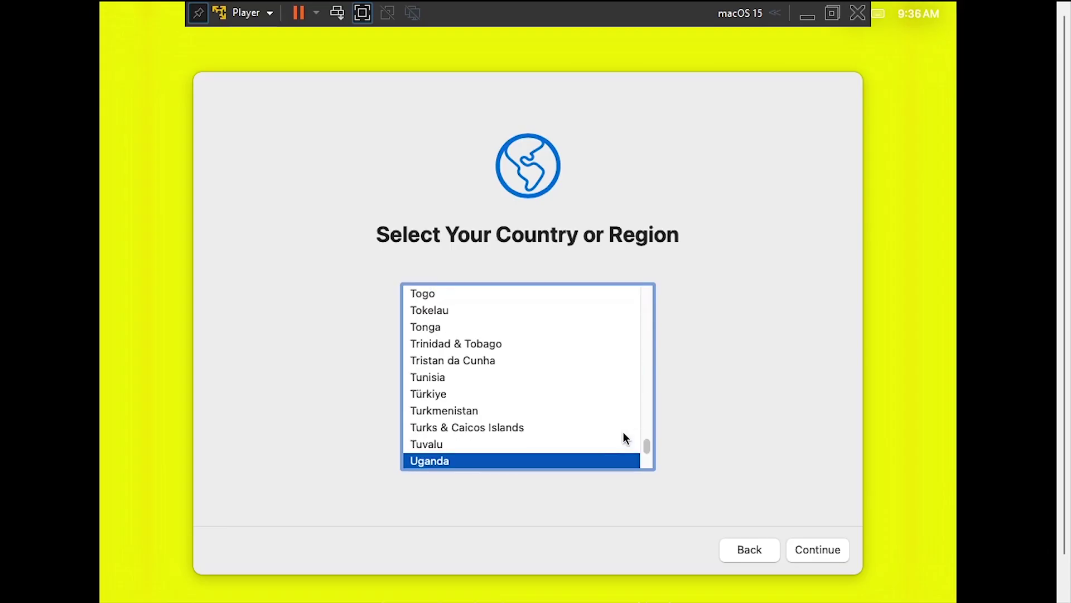
pyautogui.scroll(-3, 622, 439)
pyautogui.click(474, 351)
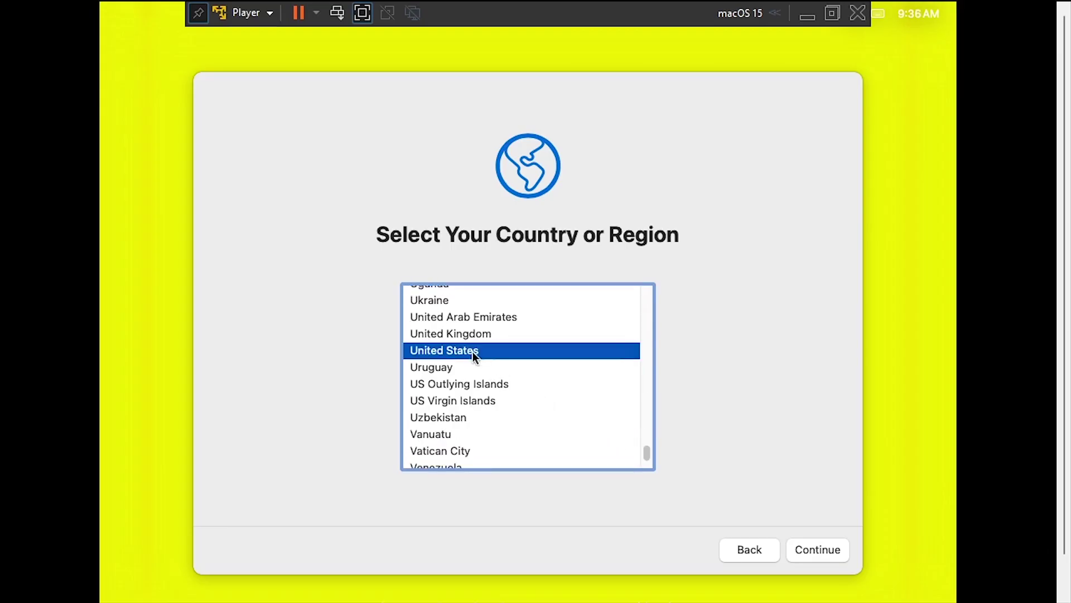
pyautogui.click(824, 546)
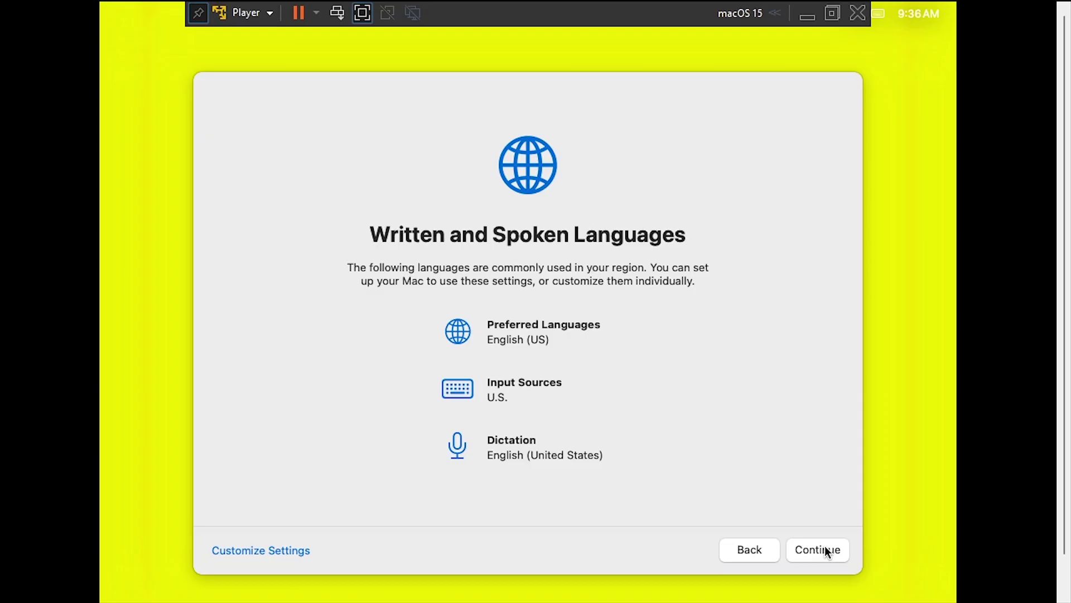
pyautogui.click(815, 544)
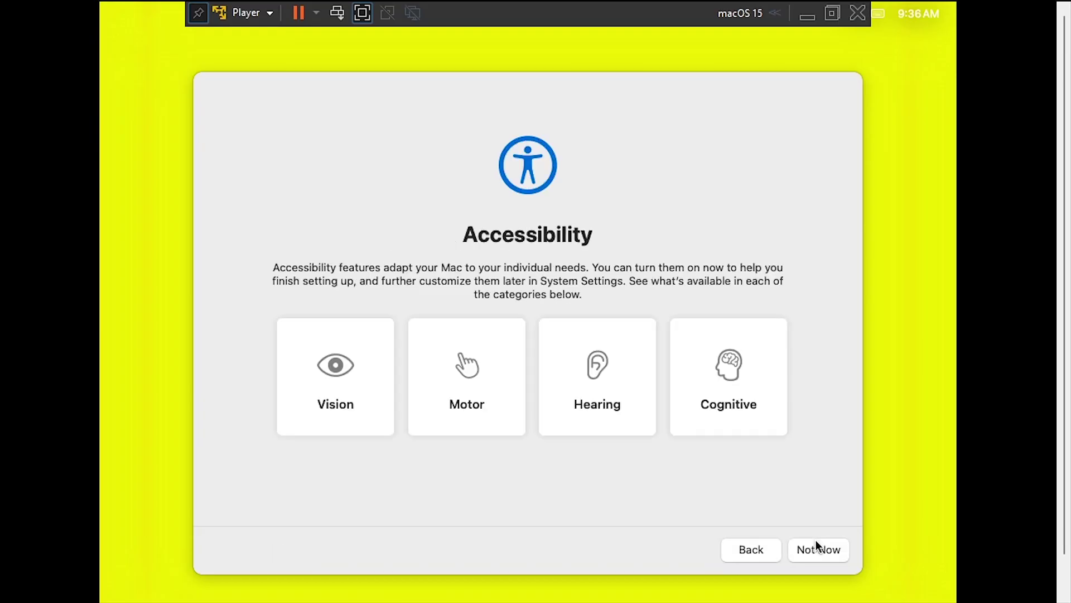
pyautogui.click(818, 550)
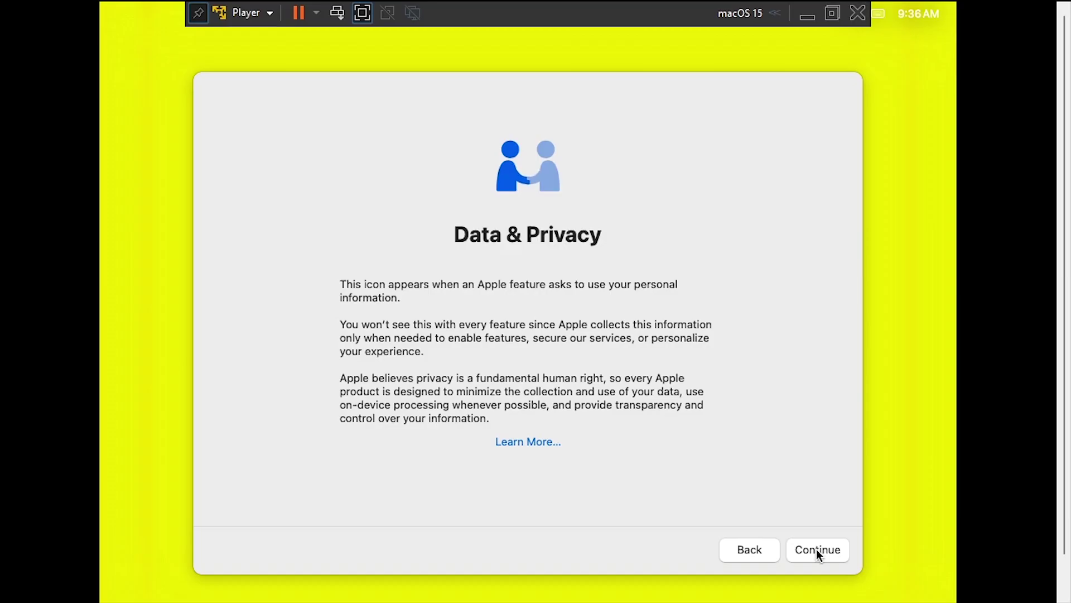
pyautogui.click(816, 548)
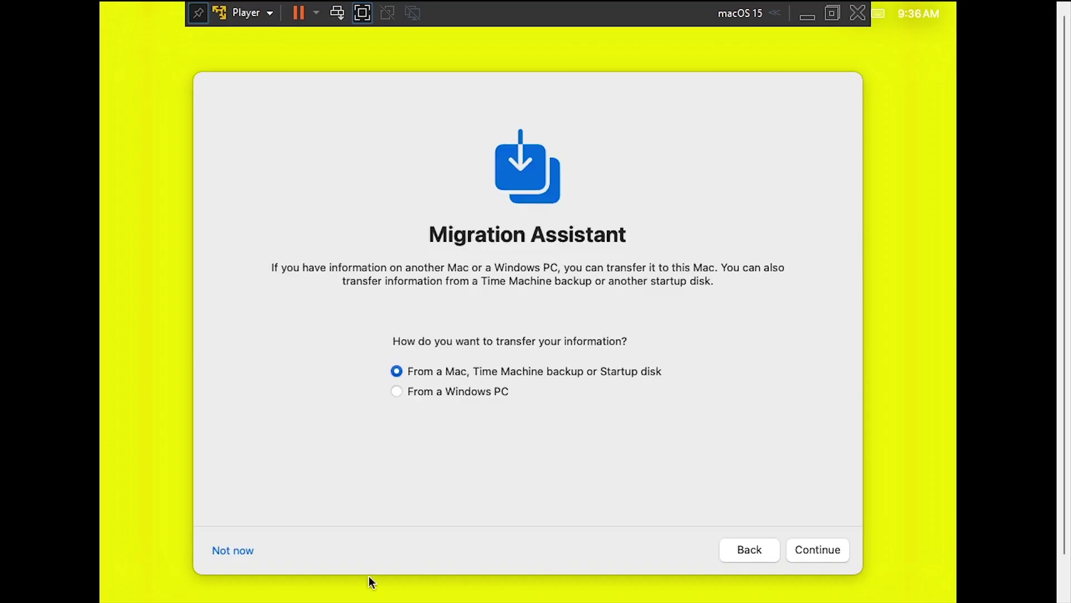
# - Skip migration and Apple Account sign-in, then accept the terms and conditions
pyautogui.click(244, 556)
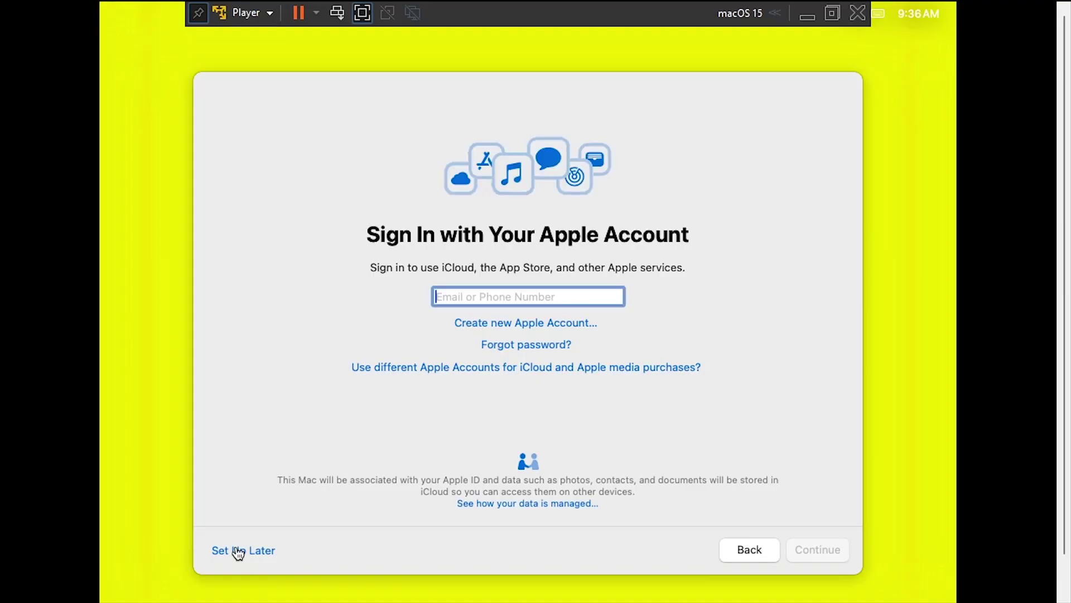
pyautogui.click(238, 552)
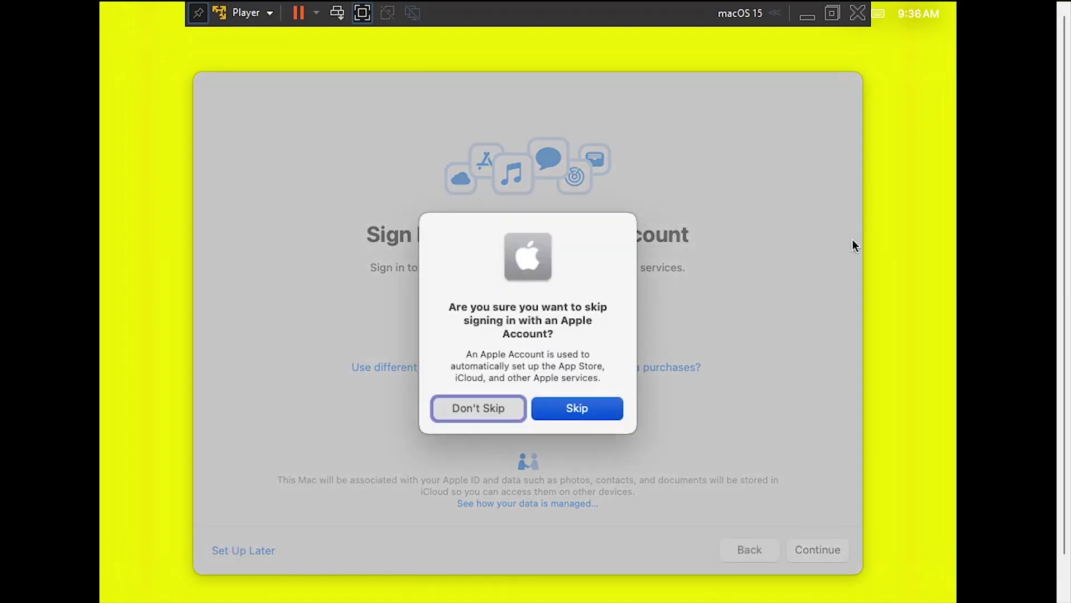
pyautogui.click(601, 410)
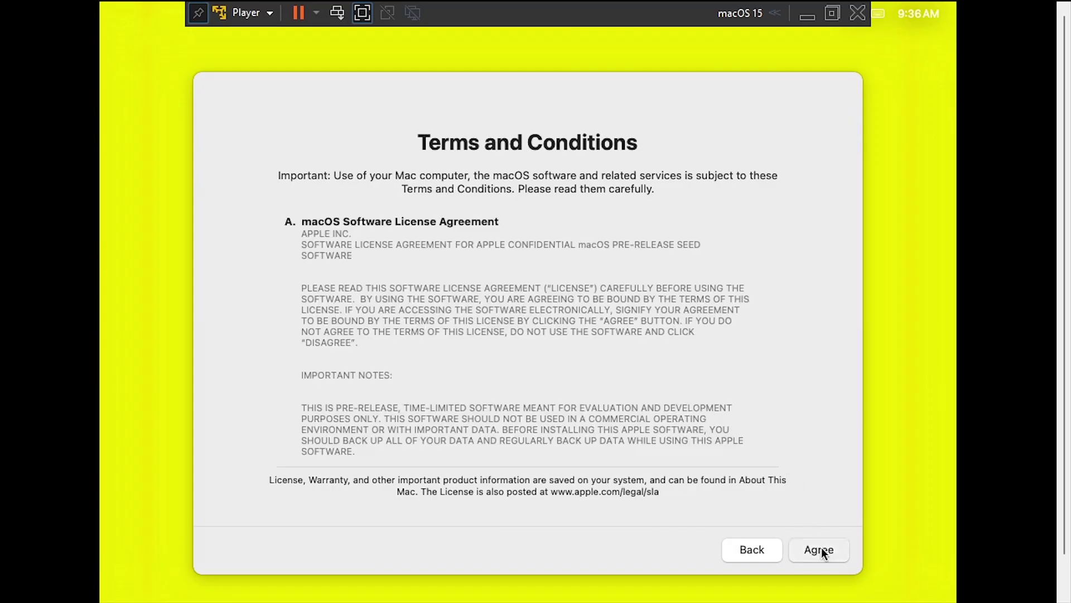
pyautogui.click(822, 547)
pyautogui.click(595, 394)
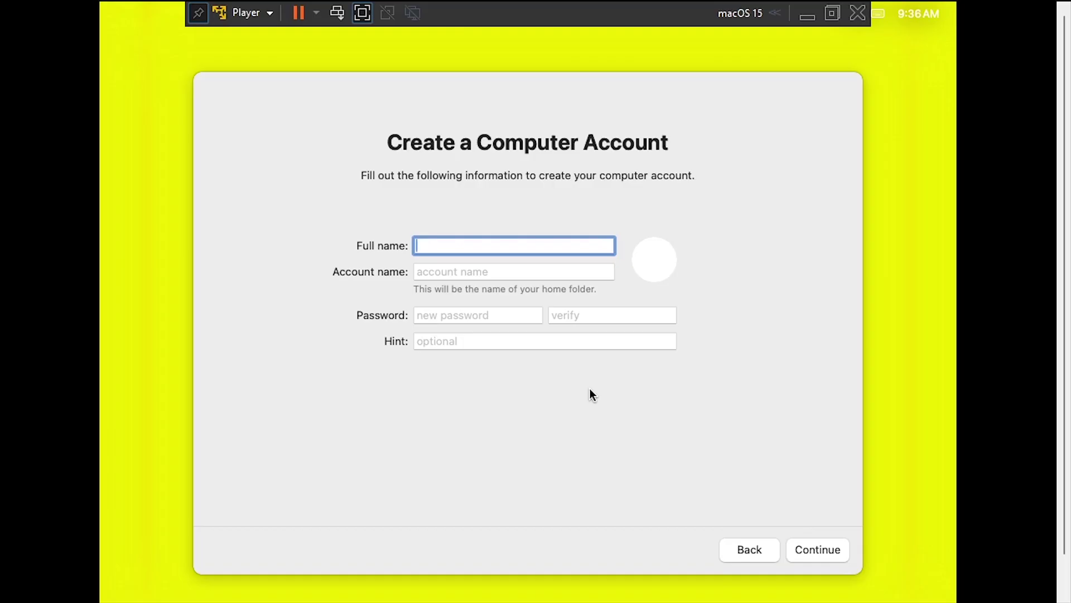
# - Enter the account name, type and verify the account password, and create the account
pyautogui.write('i12bretro')
pyautogui.press('Tab')
pyautogui.press('Tab')
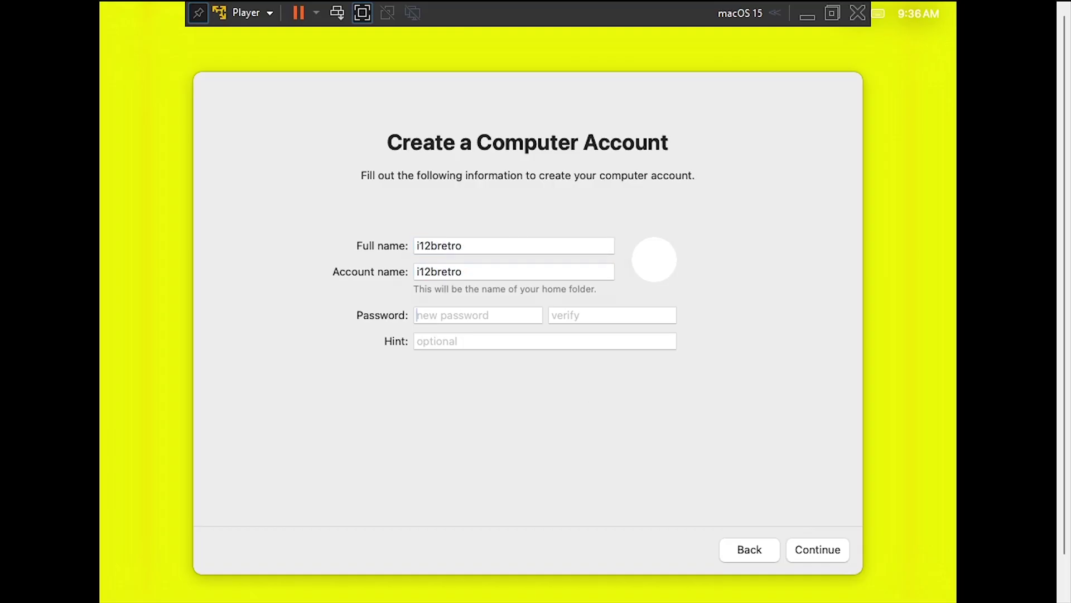
pyautogui.write('•••••••••••')
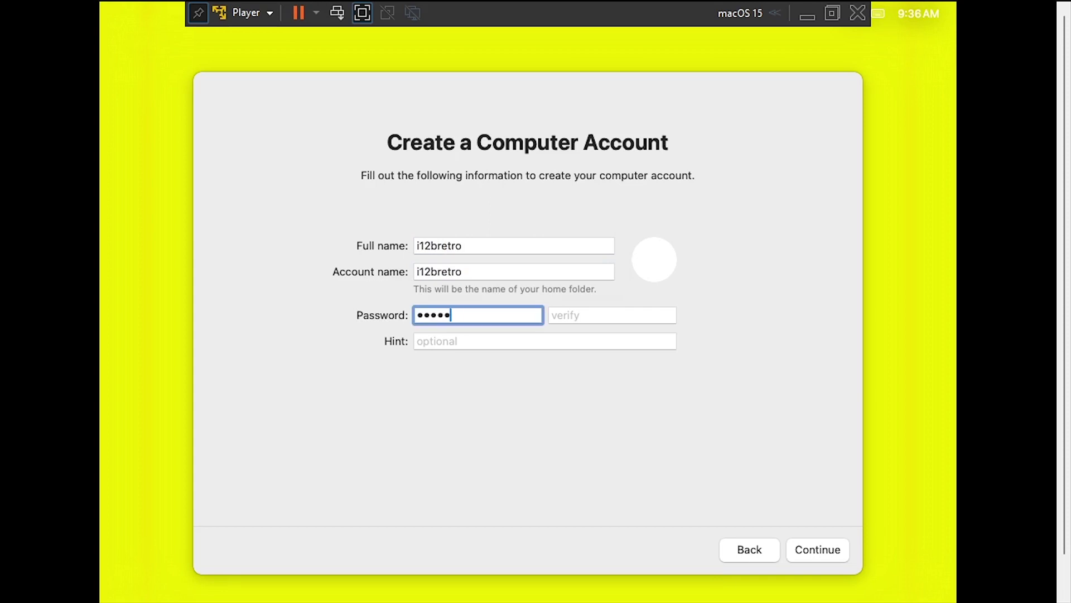
pyautogui.press('Tab')
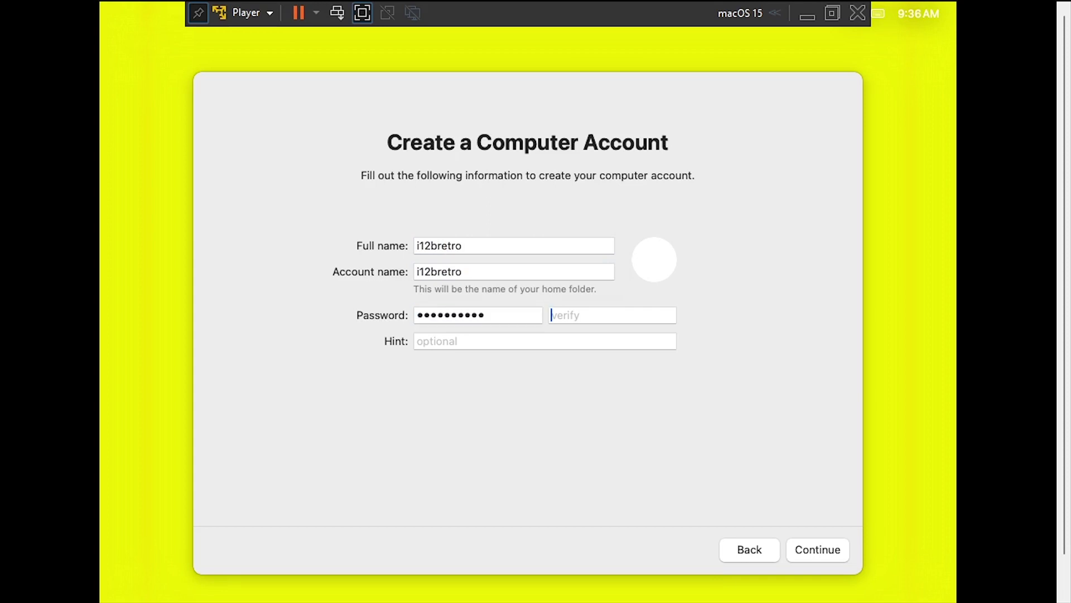
pyautogui.write('•••••••••••')
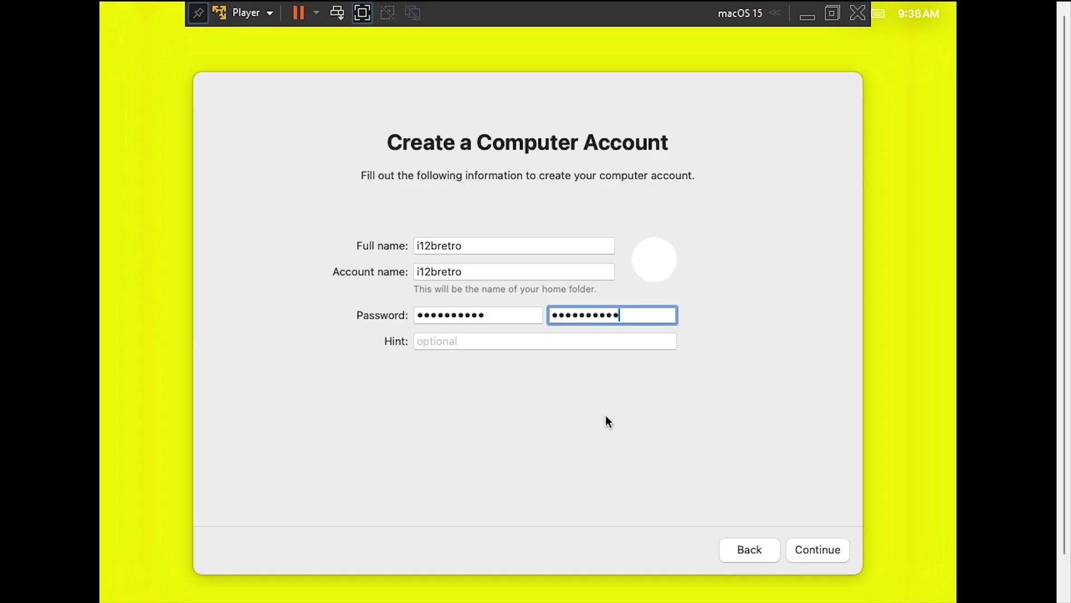
pyautogui.click(814, 550)
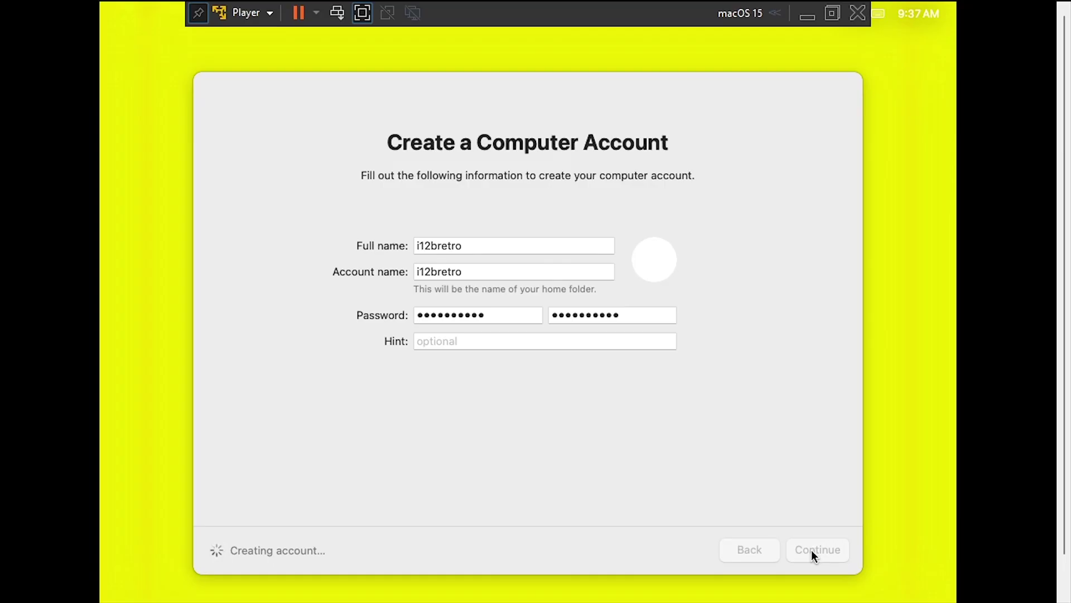
# - Leave Location Services off and set the time zone to US Eastern time
pyautogui.click(811, 550)
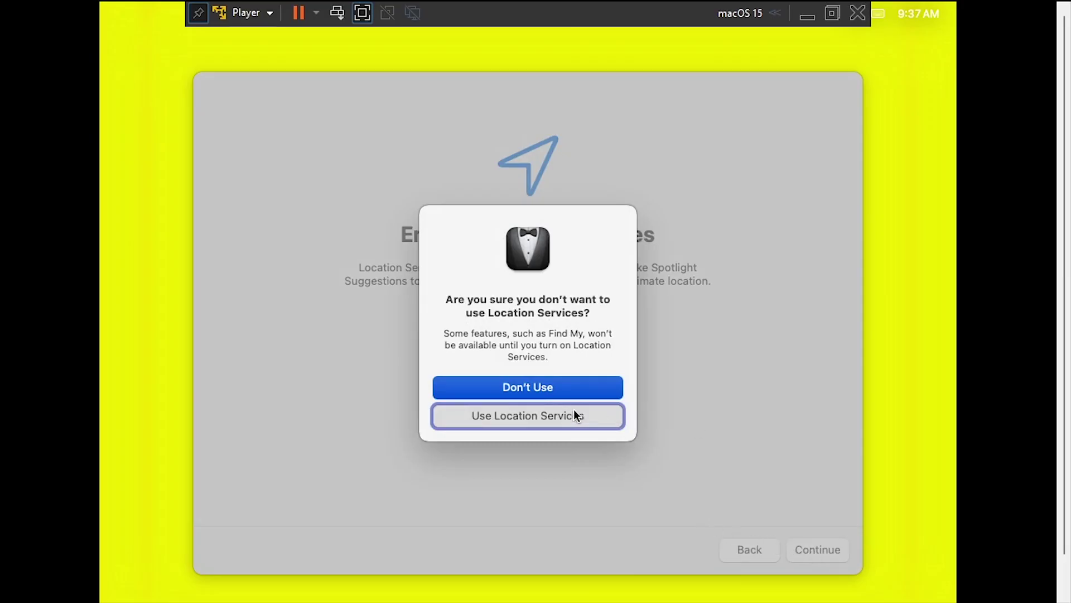
pyautogui.click(554, 387)
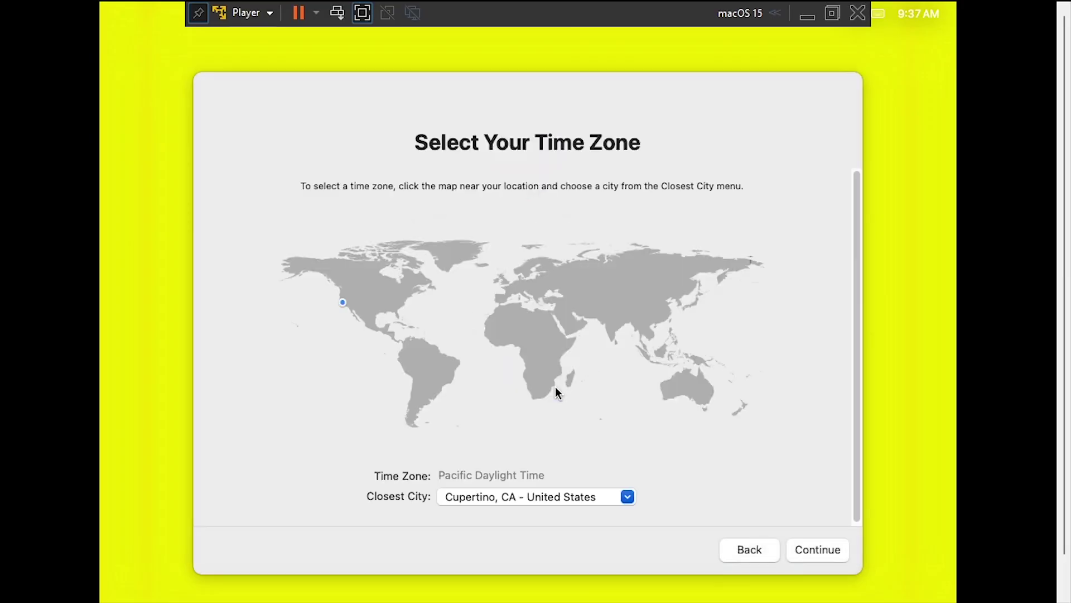
pyautogui.click(403, 306)
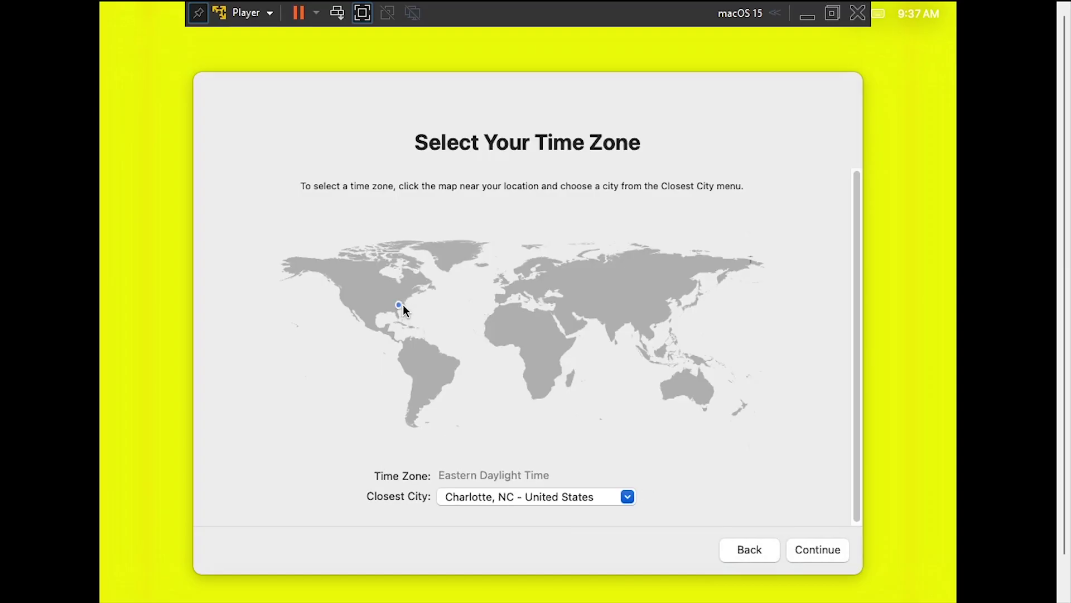
pyautogui.click(815, 549)
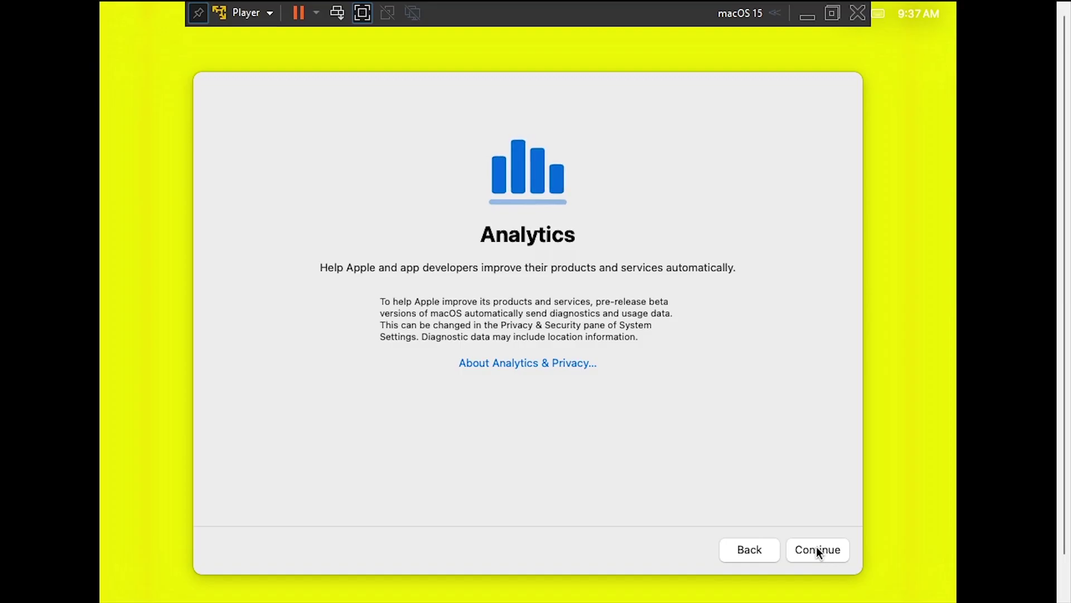
# - Skip Analytics and Screen Time setup, and choose the Dark appearance
pyautogui.click(816, 549)
pyautogui.click(240, 553)
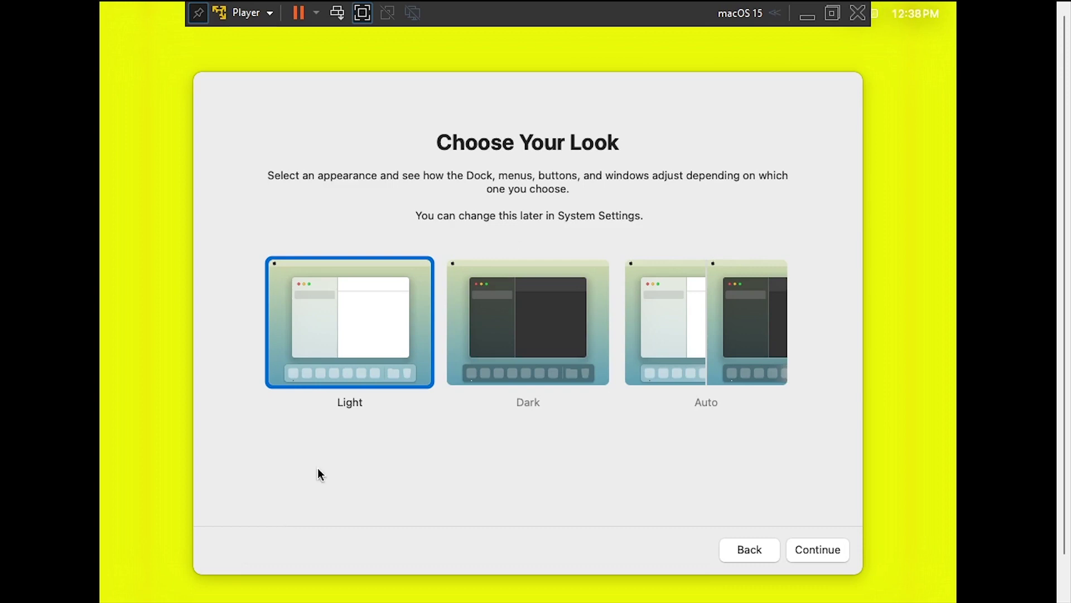
pyautogui.click(544, 332)
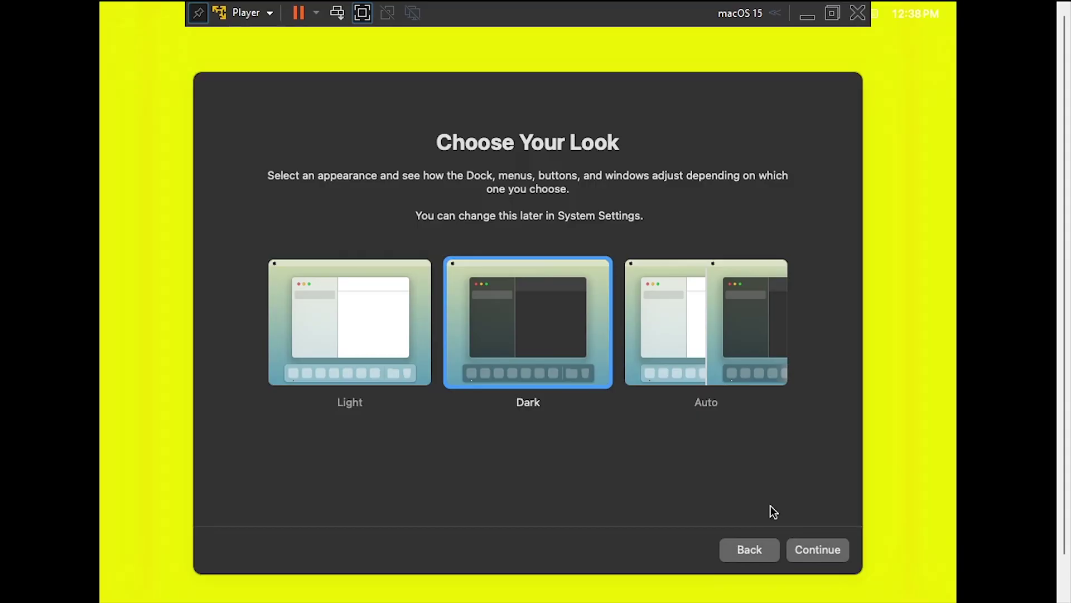
pyautogui.click(816, 555)
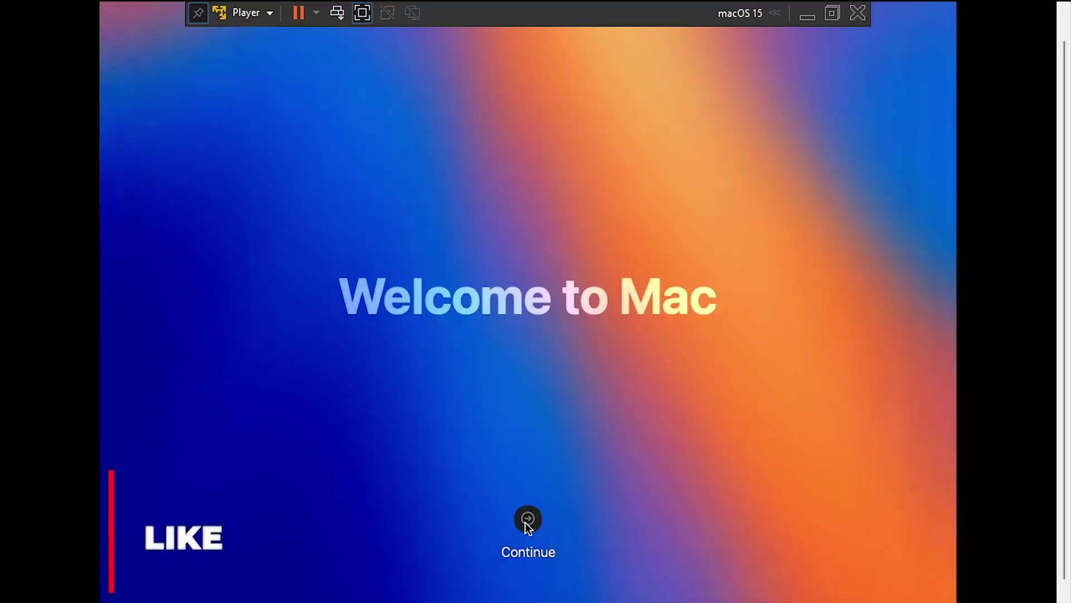
# - Pass the Welcome to Mac screen and decline the Feedback Assistant license
pyautogui.click(528, 520)
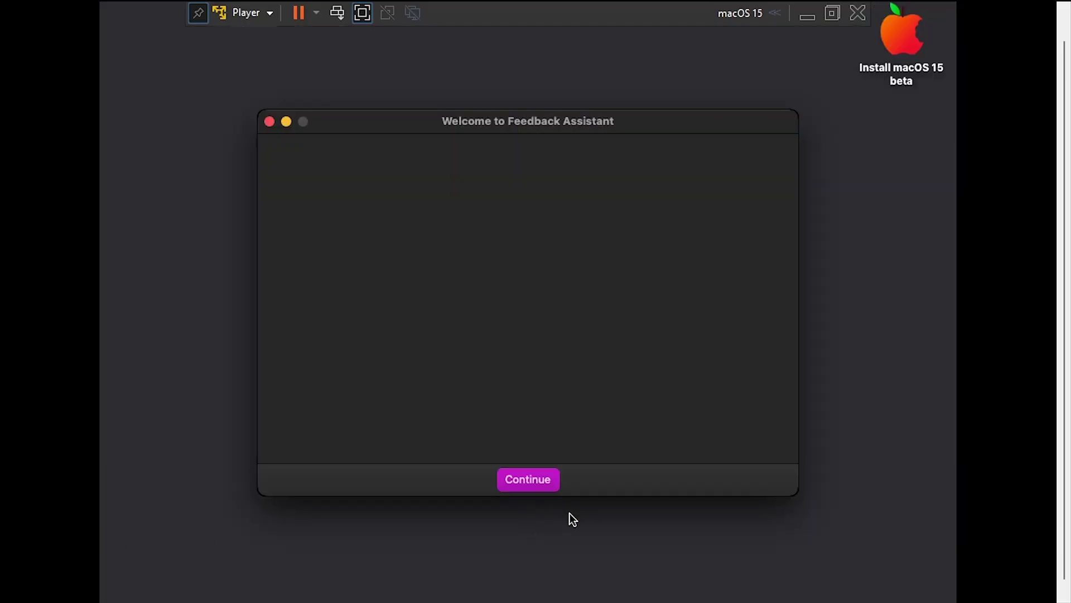
pyautogui.click(523, 489)
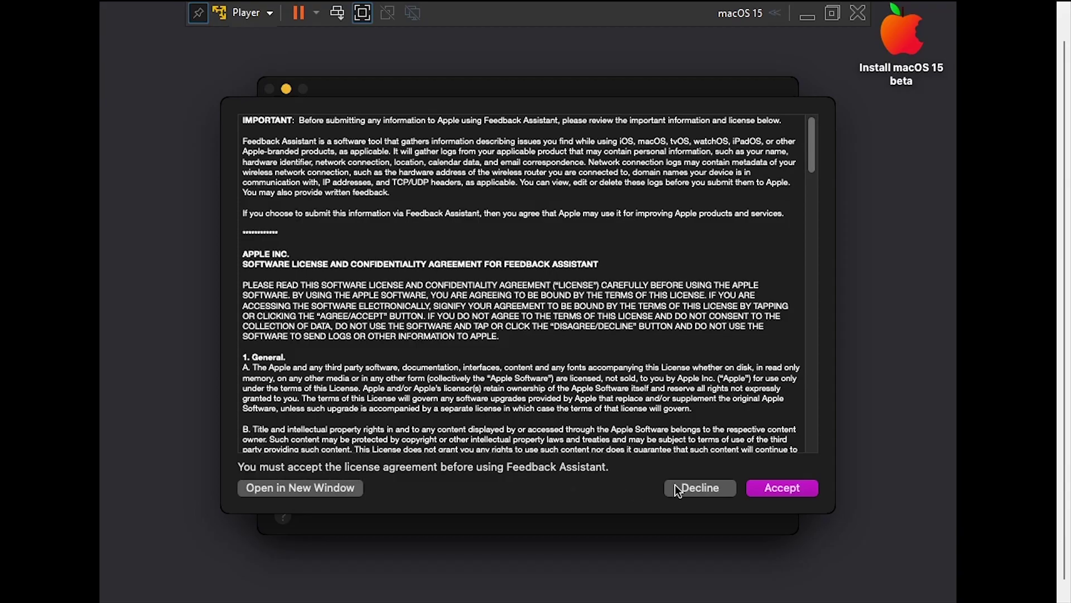
pyautogui.click(678, 486)
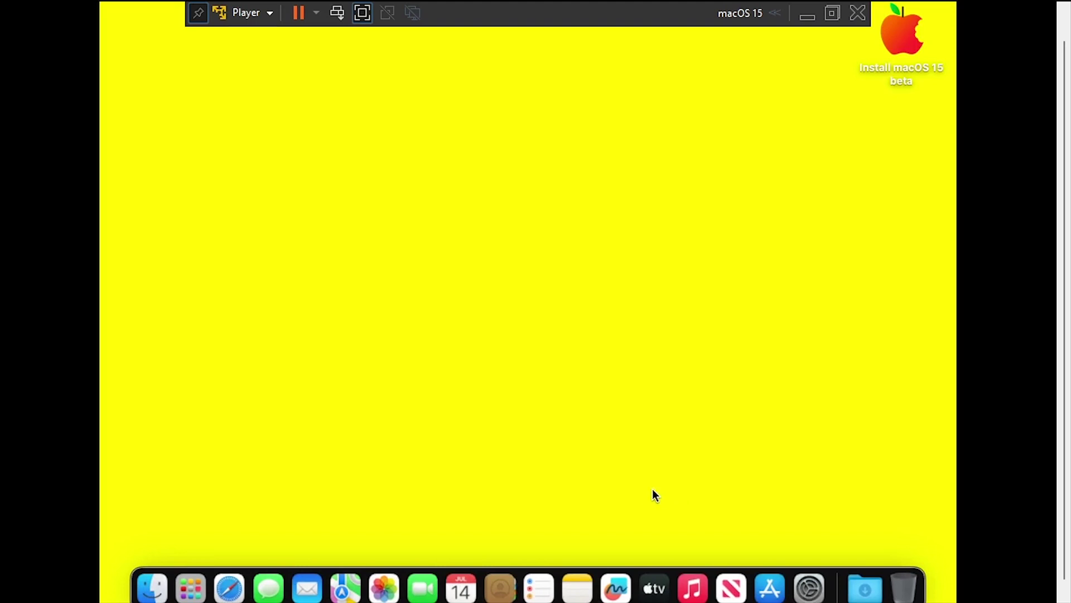
# - Shut down the macOS guest from the Player power menu and confirm
pyautogui.click(256, 14)
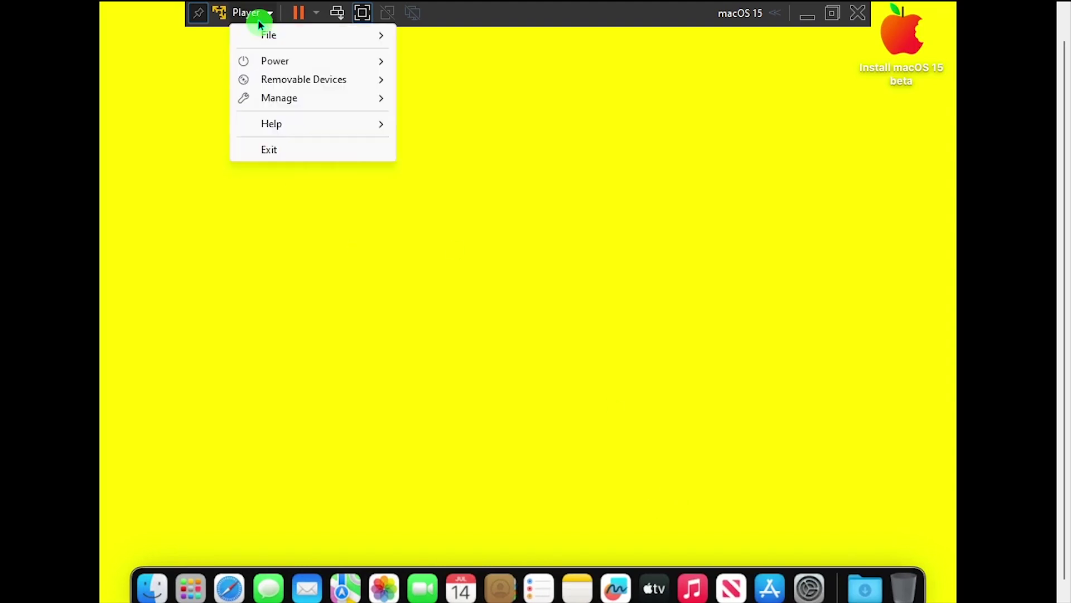
pyautogui.moveTo(268, 57)
pyautogui.click(456, 79)
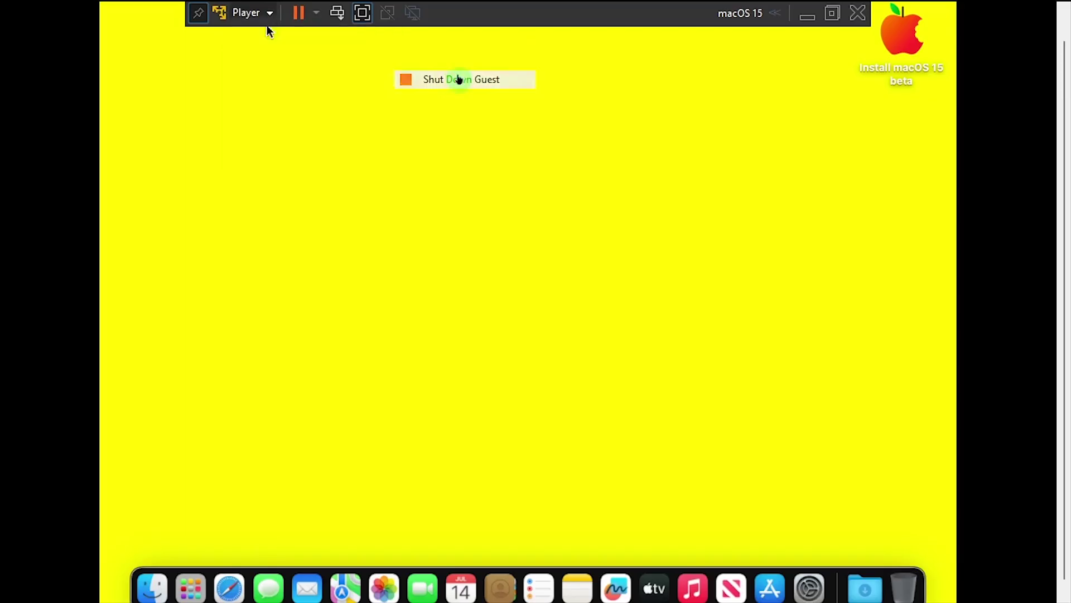
pyautogui.click(590, 351)
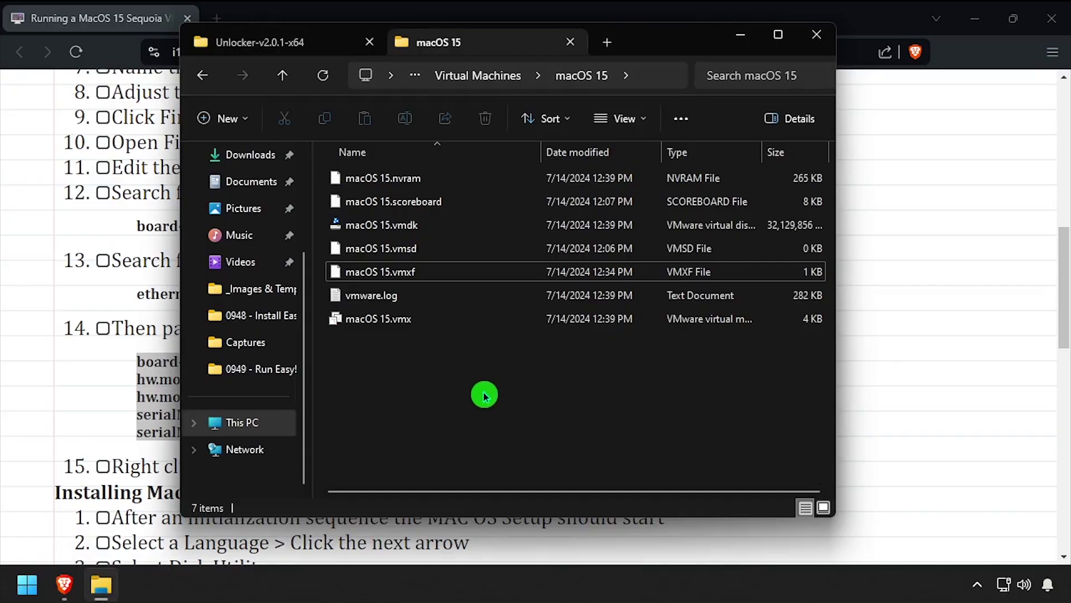
# - Launch VMware Workstation 17 Player from the Start search and move its window right
pyautogui.click(27, 584)
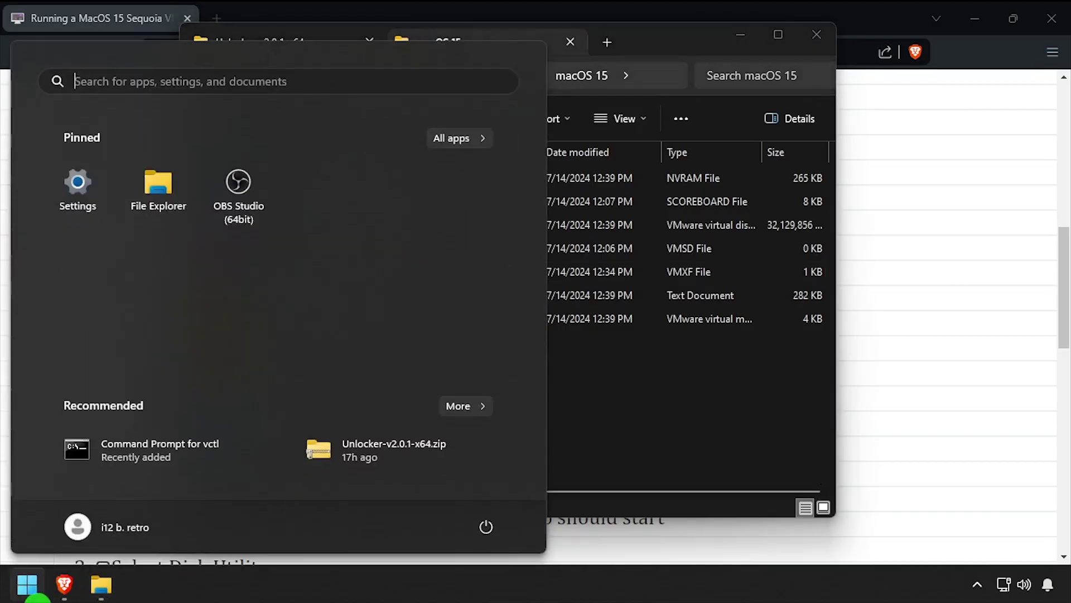
pyautogui.write('u')
pyautogui.press('Return')
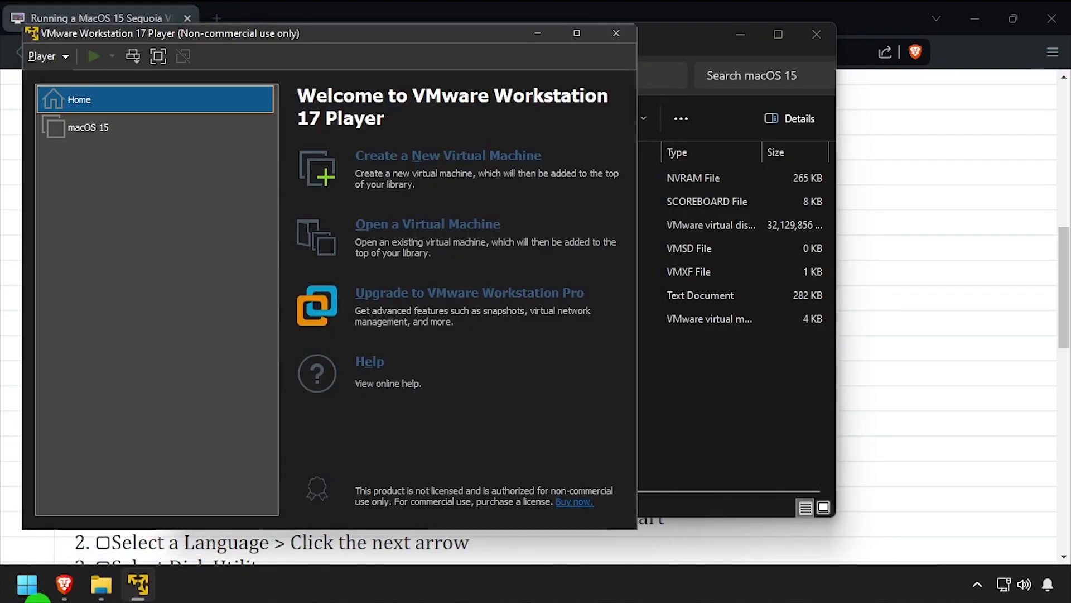
pyautogui.moveTo(267, 34); pyautogui.dragTo(456, 45)
# - Point the macOS 15 VM's CD/DVD drive to Downloads\Unlocker\tools\darwin.iso and power it on
pyautogui.click(270, 138)
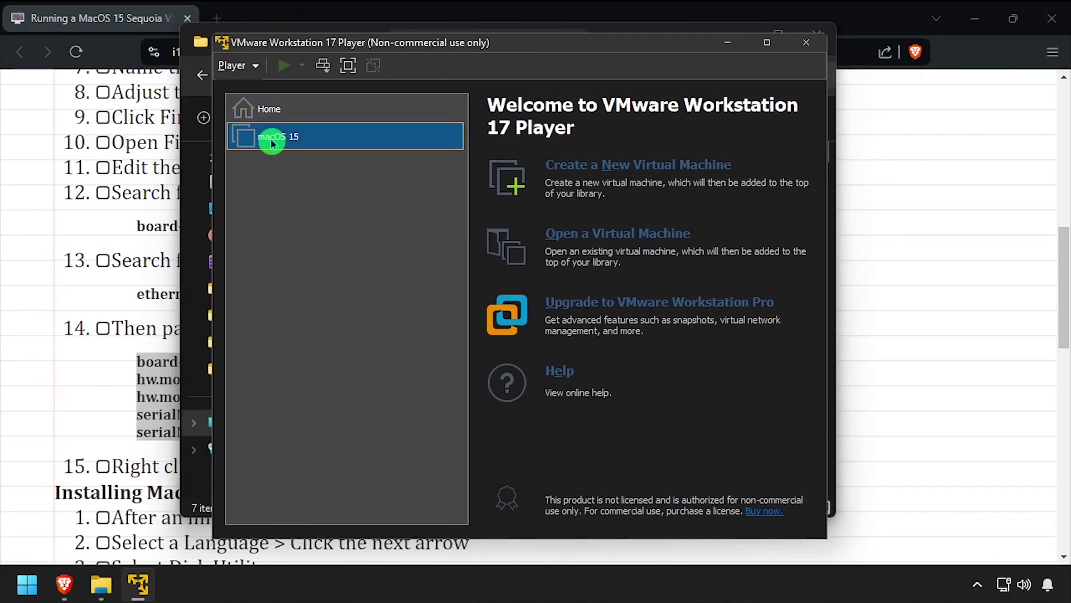
pyautogui.rightClick(282, 135)
pyautogui.click(318, 161)
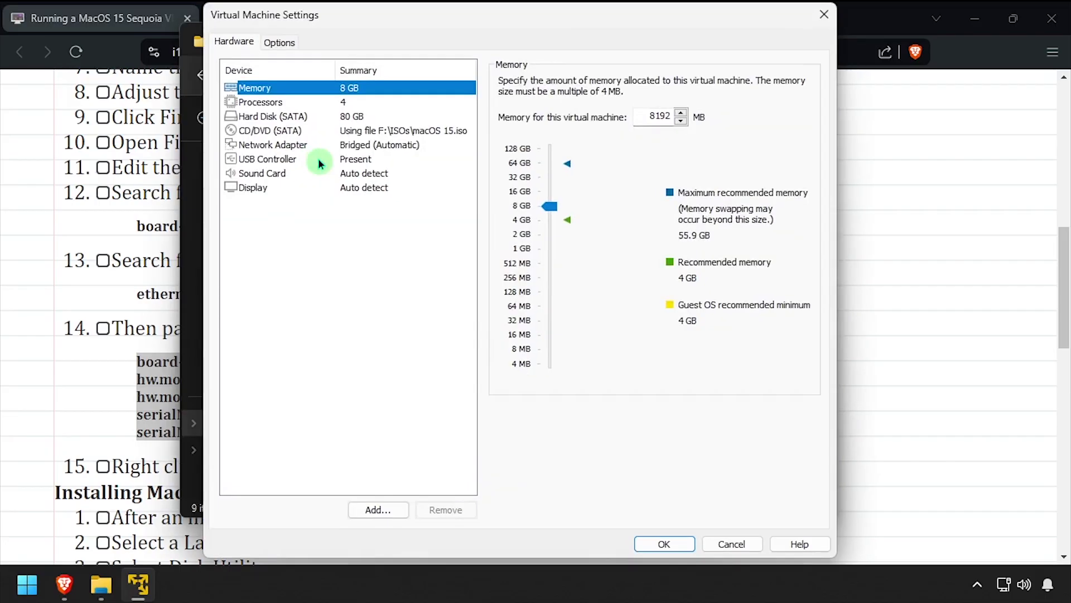
pyautogui.click(317, 143)
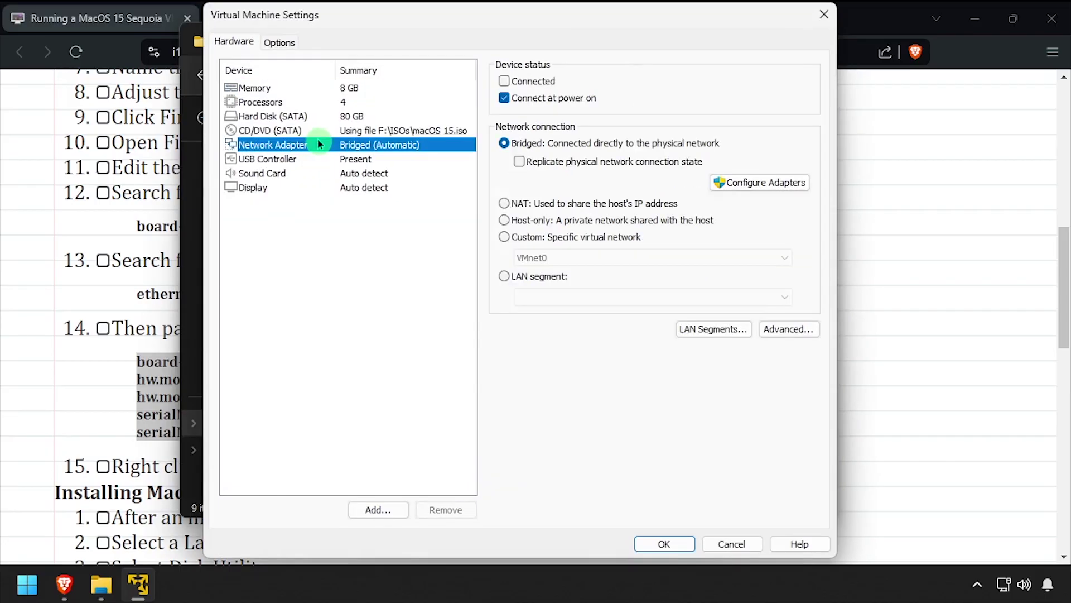
pyautogui.click(317, 133)
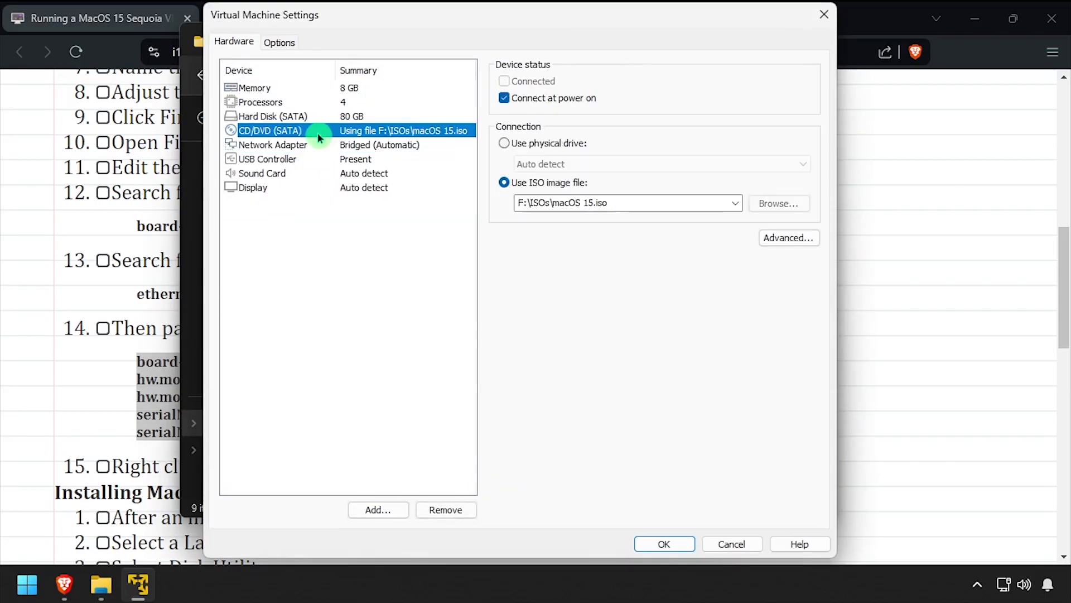
pyautogui.click(785, 204)
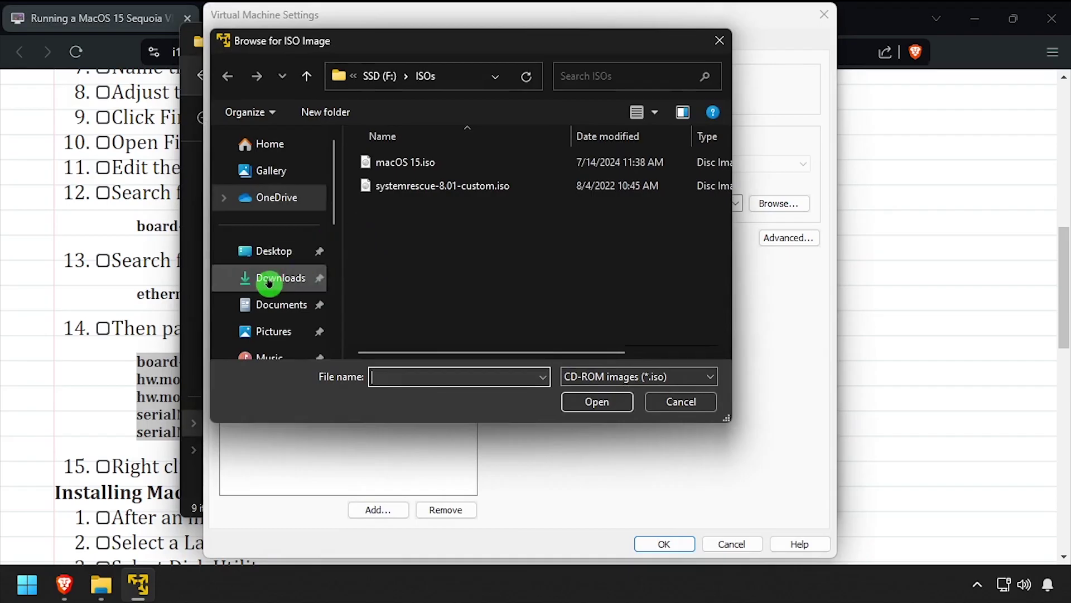
pyautogui.click(273, 277)
pyautogui.doubleClick(395, 190)
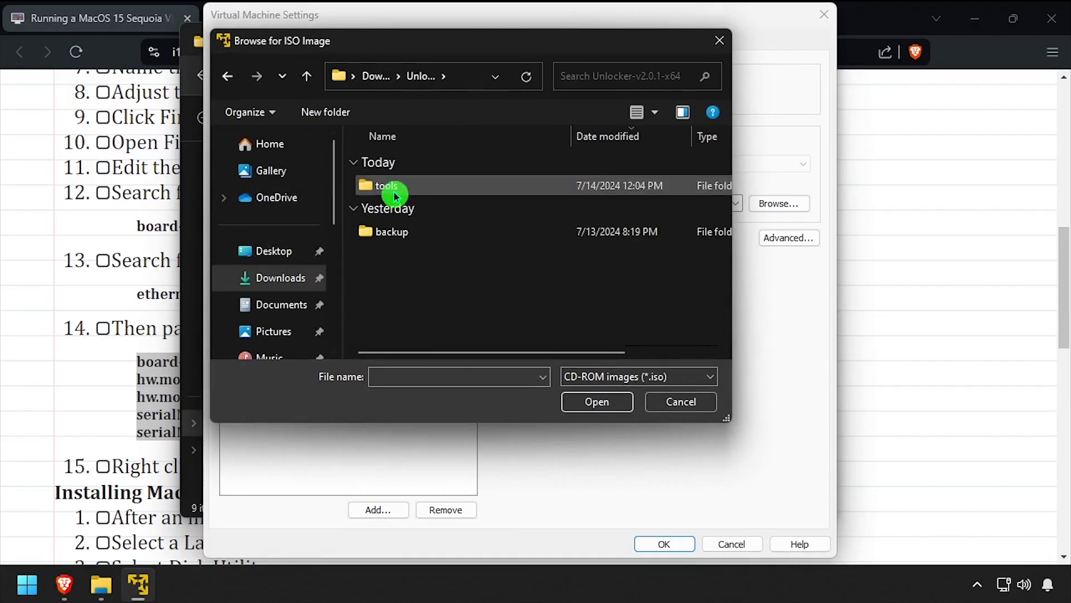
pyautogui.doubleClick(395, 189)
pyautogui.click(394, 186)
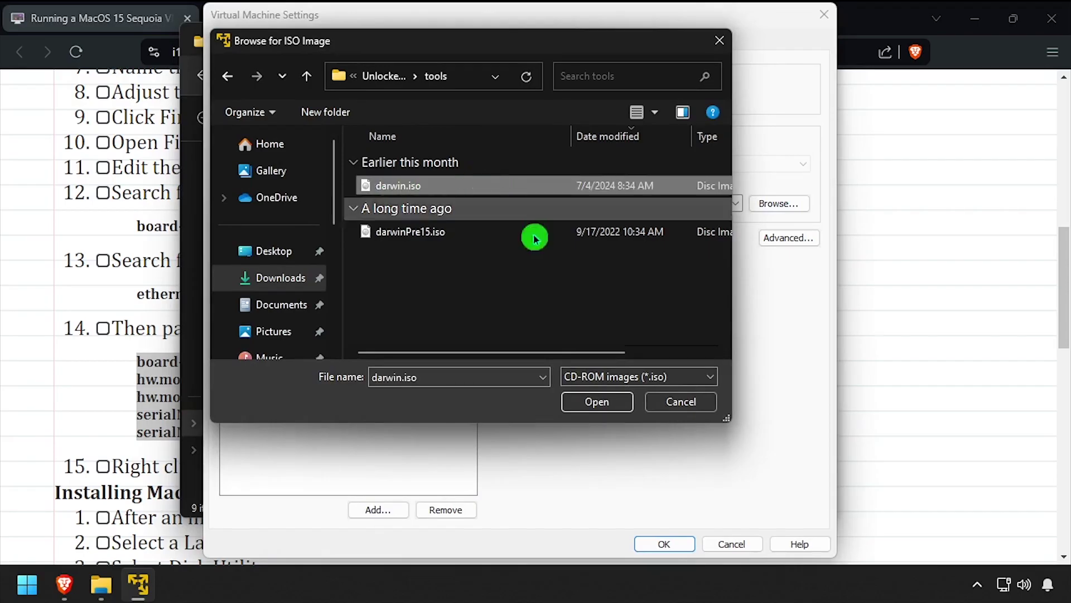
pyautogui.click(602, 400)
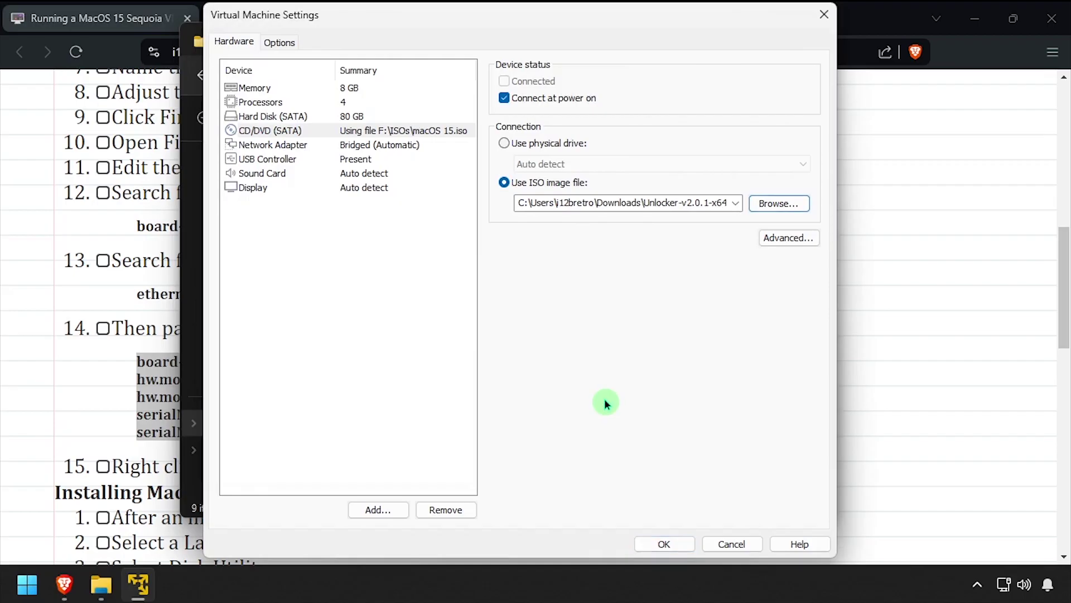
pyautogui.click(671, 547)
pyautogui.click(286, 70)
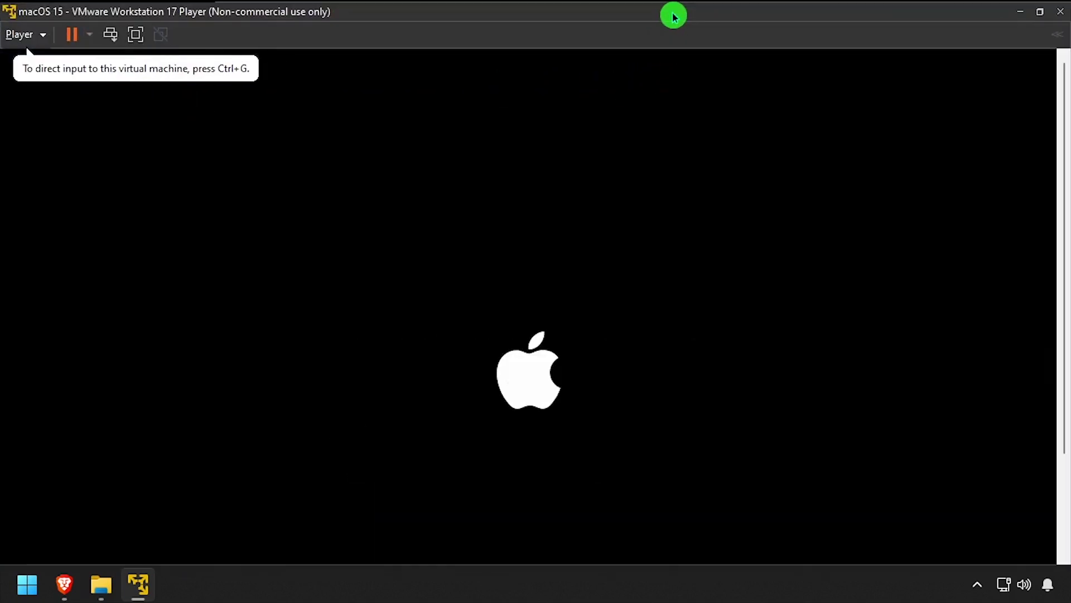
# - Switch the VM to full screen and log in to macOS with the account password
pyautogui.click(137, 34)
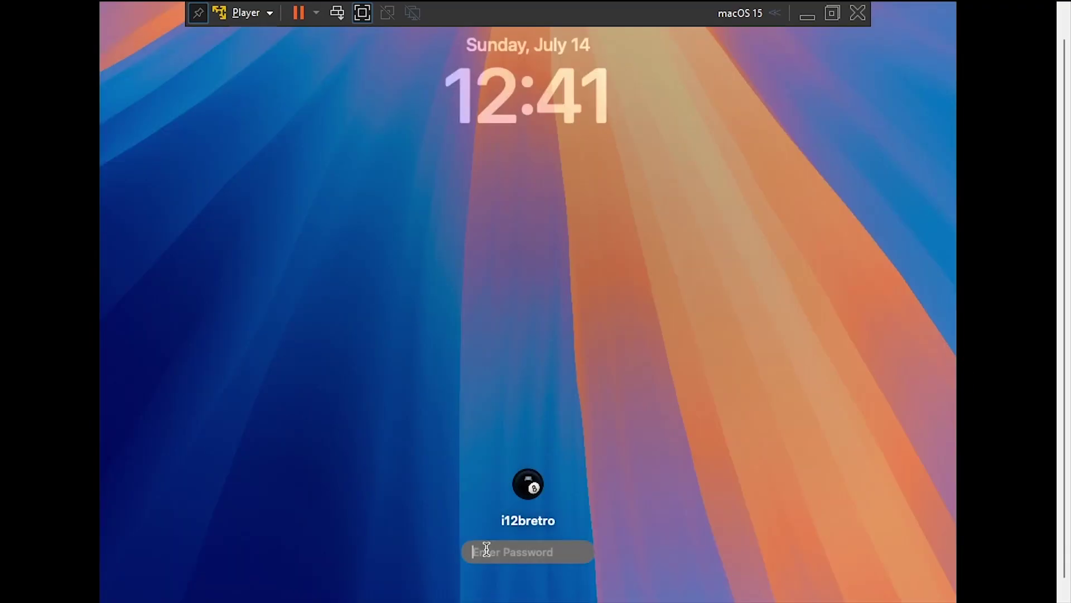
pyautogui.write('••••••••••')
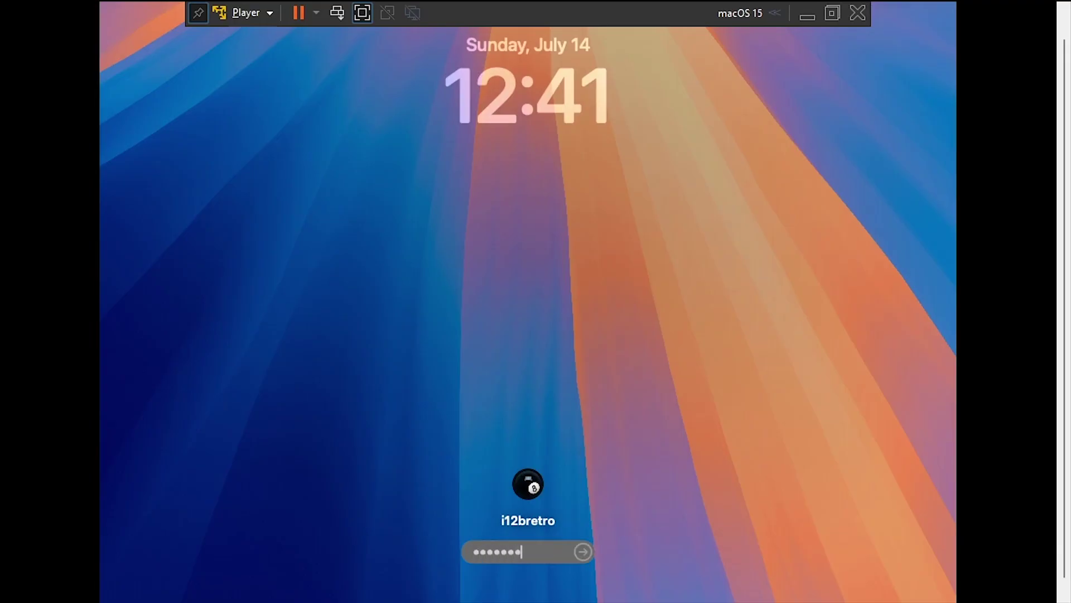
pyautogui.press('Return')
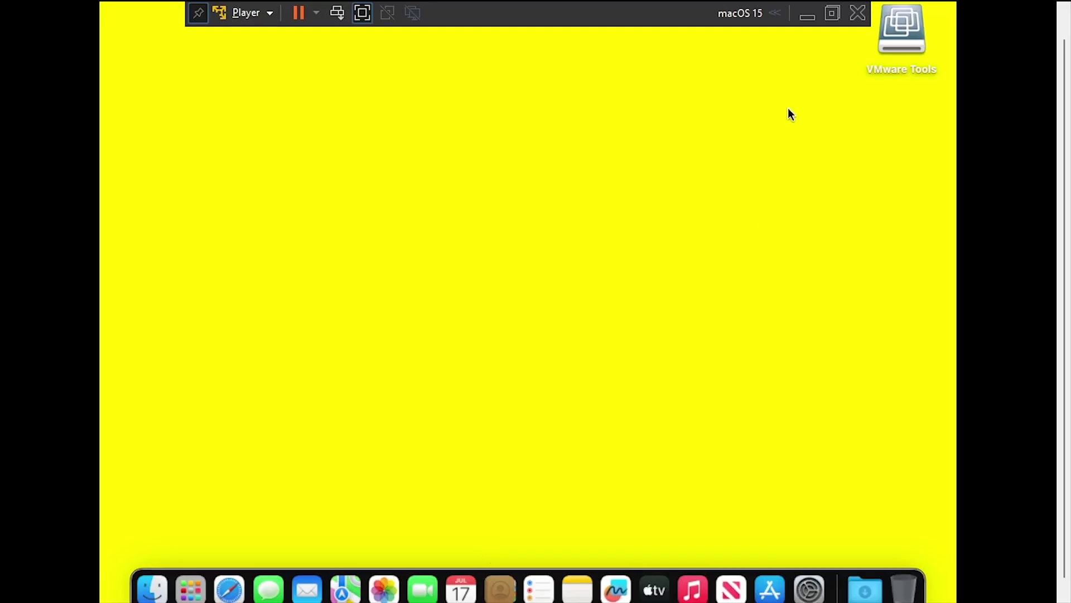
# - Run Install VMware Tools from the mounted disc with defaults, authorizing with the administrator password
pyautogui.doubleClick(899, 39)
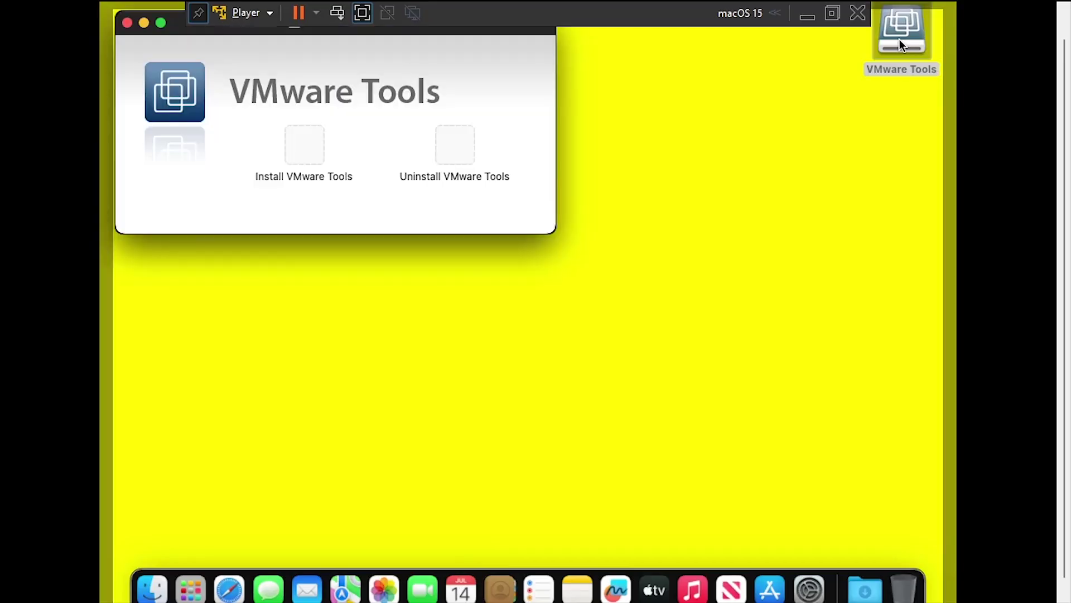
pyautogui.doubleClick(303, 150)
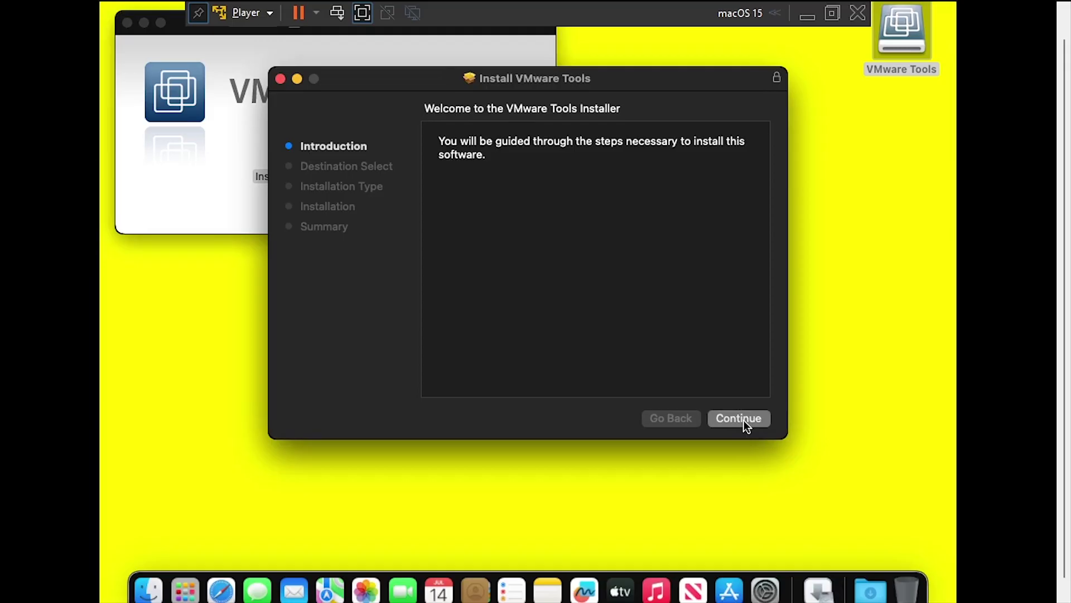
pyautogui.click(745, 420)
pyautogui.click(744, 420)
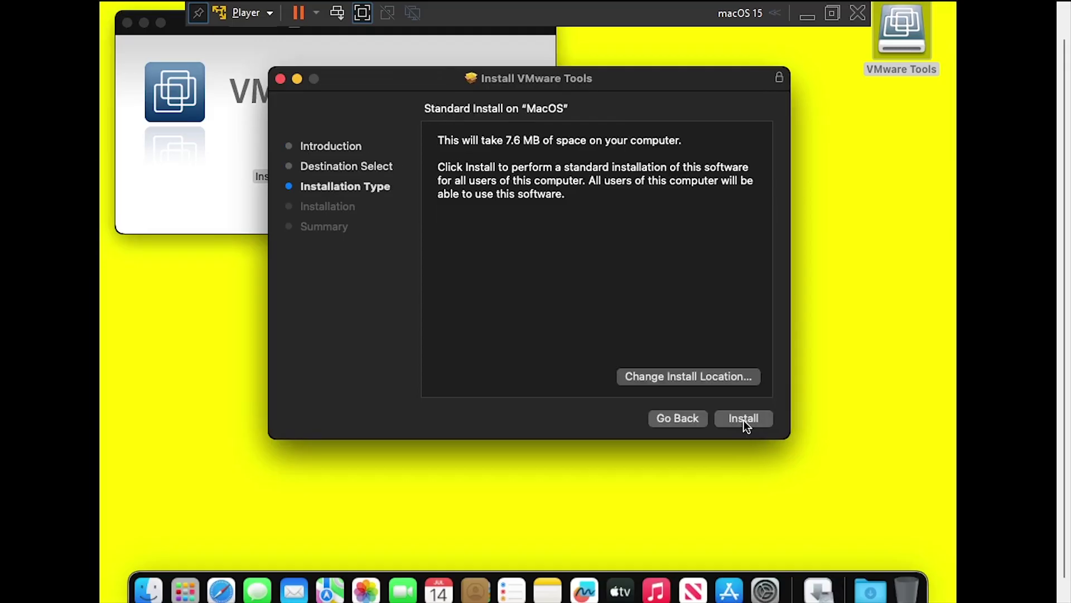
pyautogui.click(744, 420)
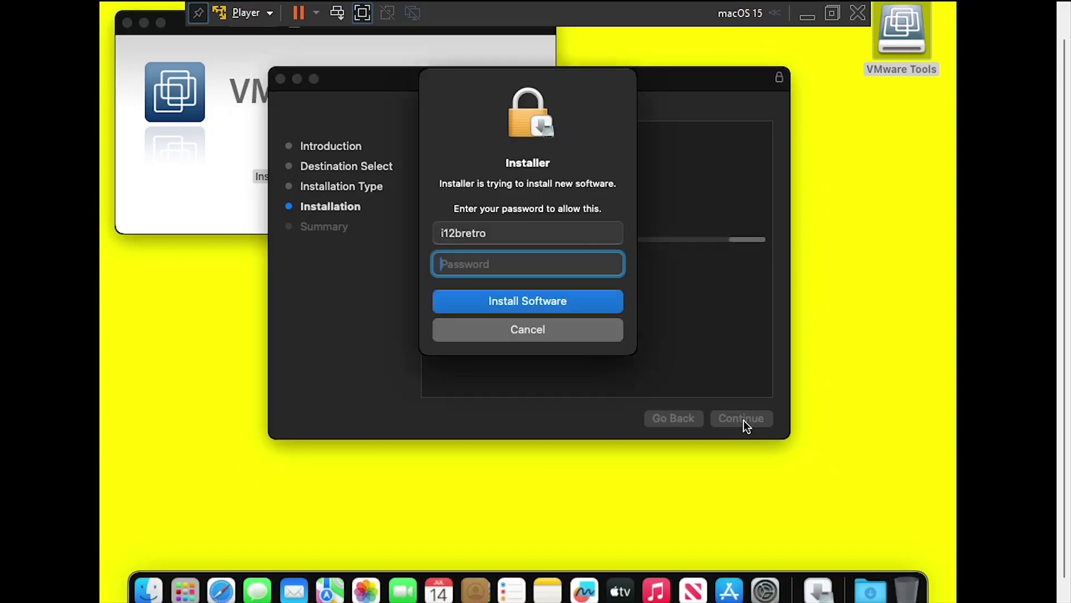
pyautogui.write('**********')
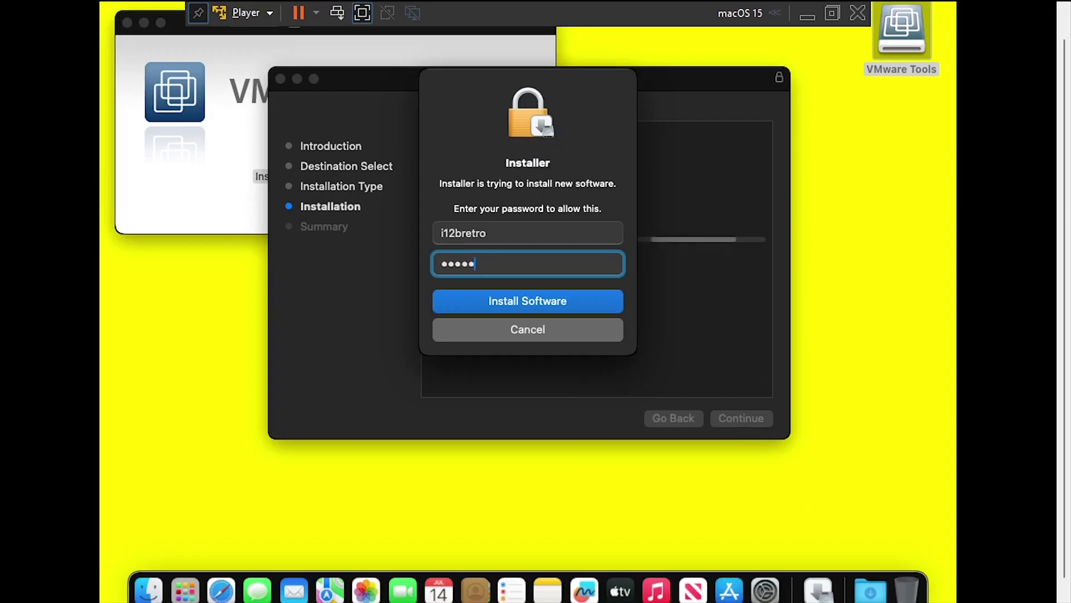
pyautogui.press('Return')
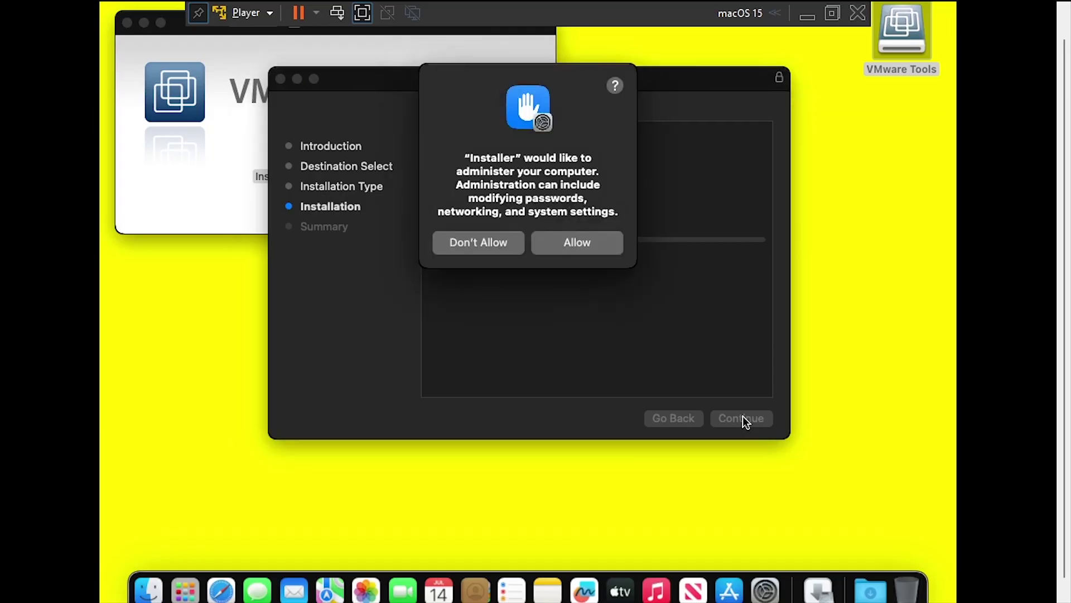
pyautogui.click(576, 244)
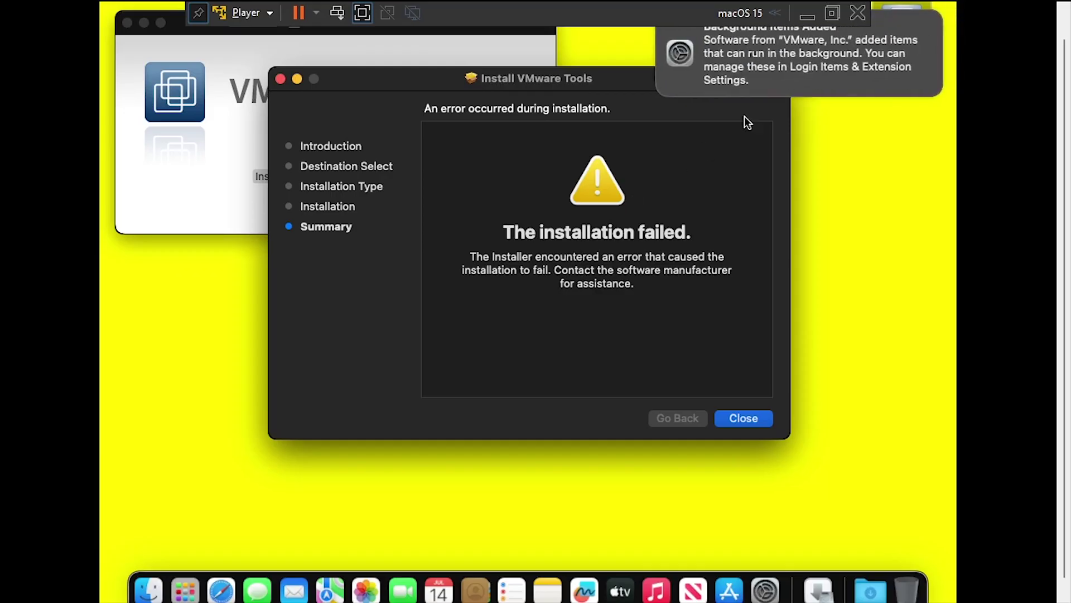
# - Dismiss the notices, close the failed install summary, and go to Privacy & Security settings
pyautogui.click(797, 75)
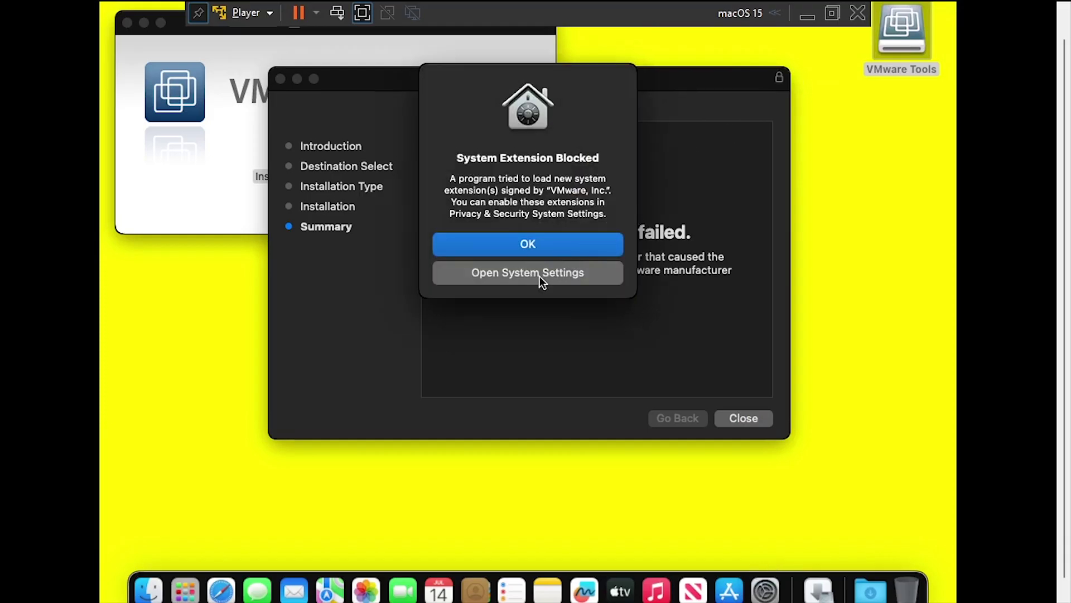
pyautogui.click(540, 276)
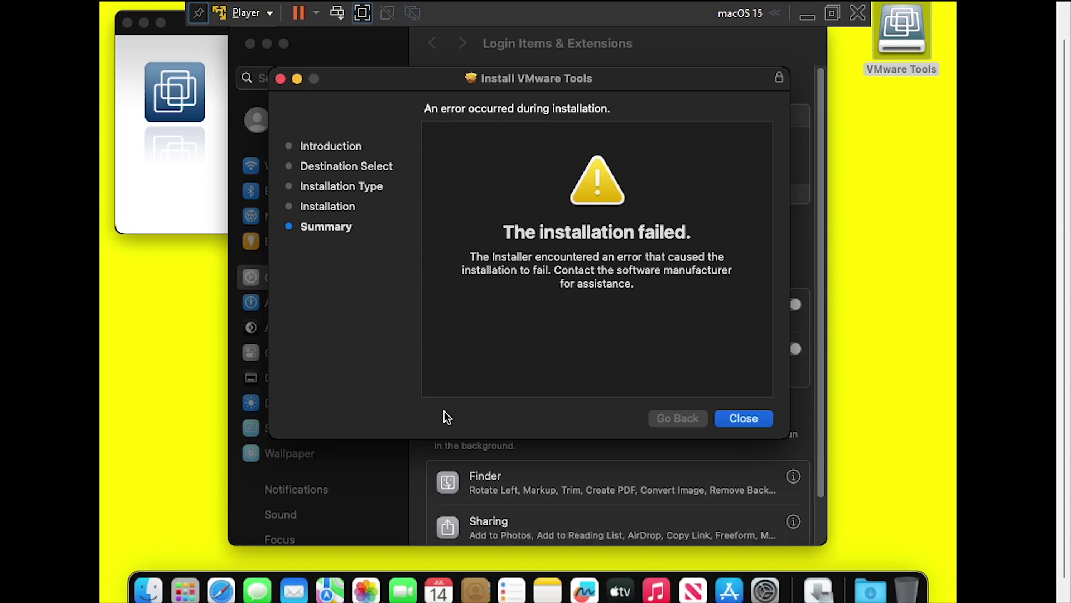
pyautogui.click(414, 476)
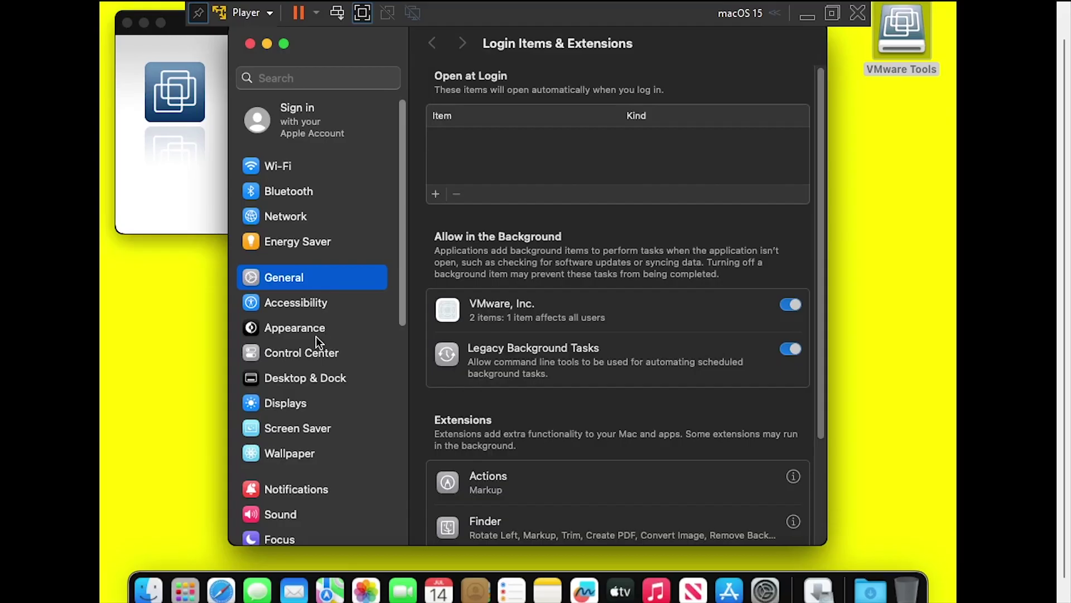
pyautogui.scroll(-5, 315, 337)
pyautogui.click(310, 389)
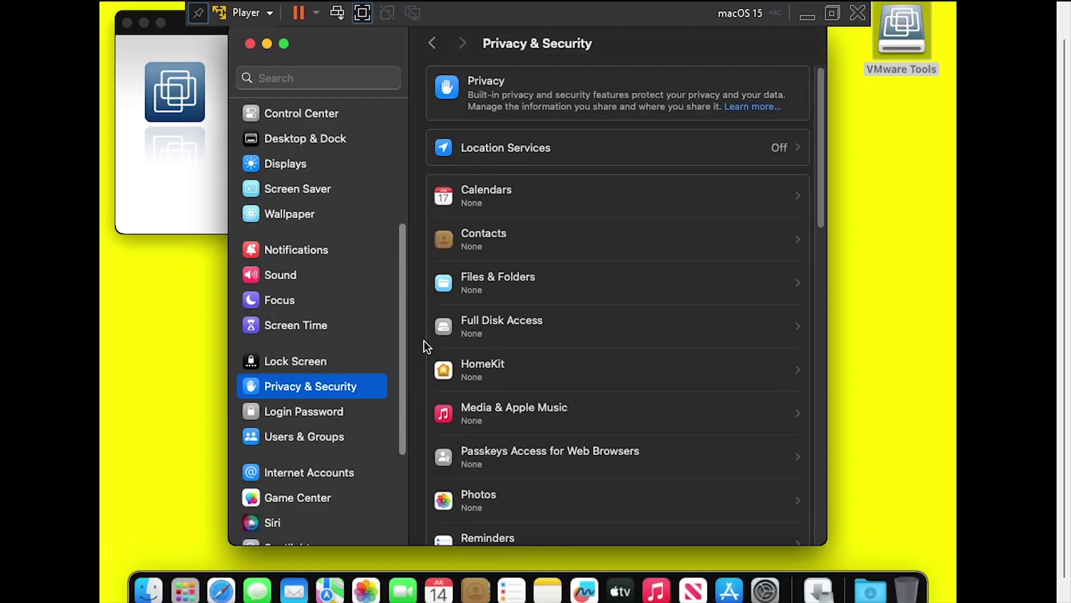
# - Allow the blocked VMware system software with the account password and restart the guest
pyautogui.scroll(-10, 424, 340)
pyautogui.scroll(-7, 420, 346)
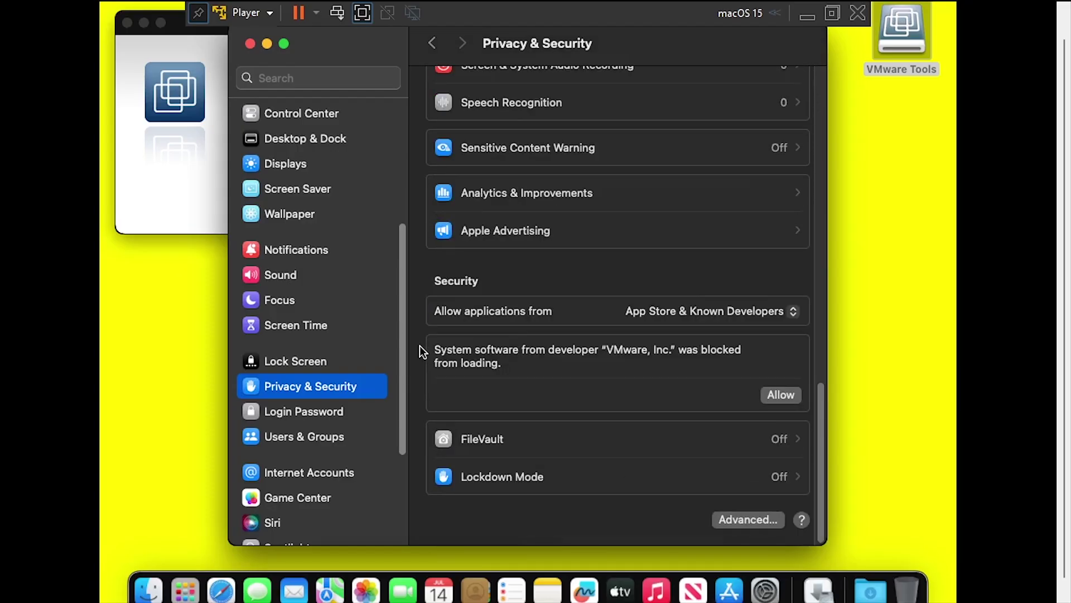
pyautogui.click(780, 396)
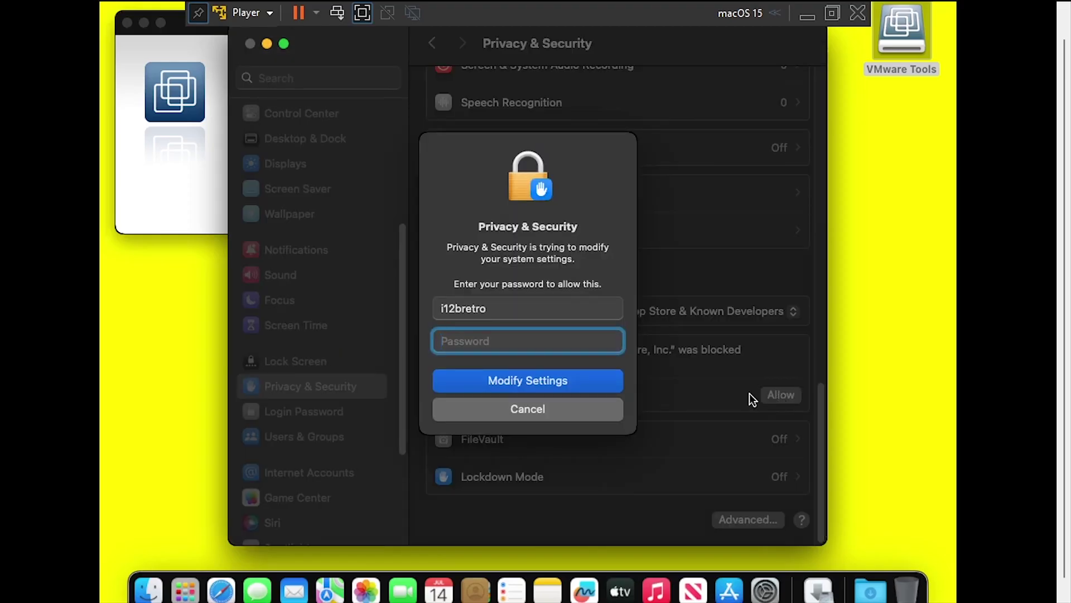
pyautogui.write('••••••••••')
pyautogui.press('Return')
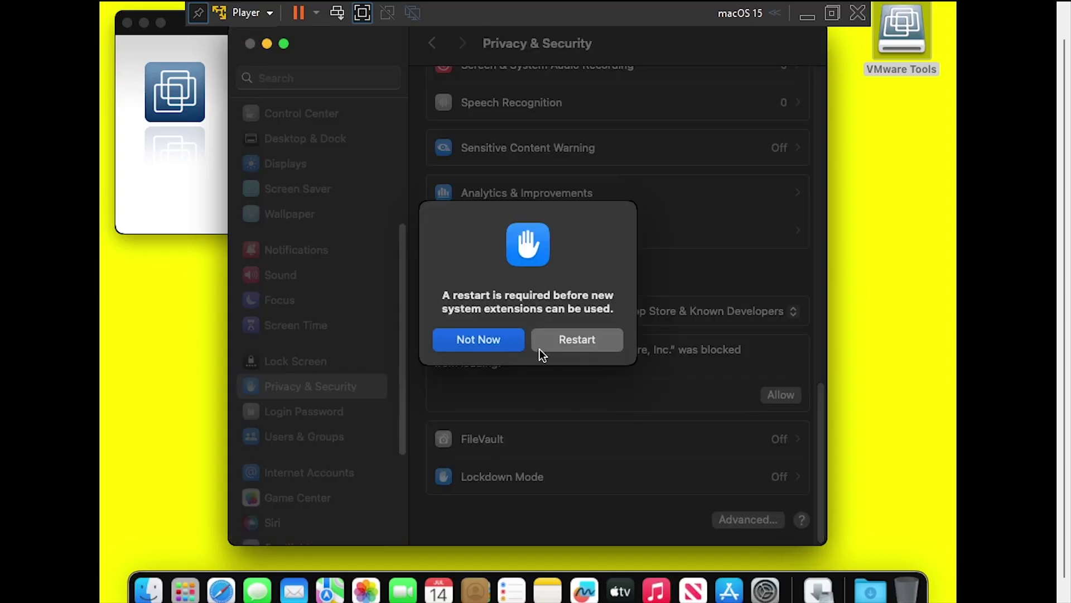
pyautogui.click(558, 341)
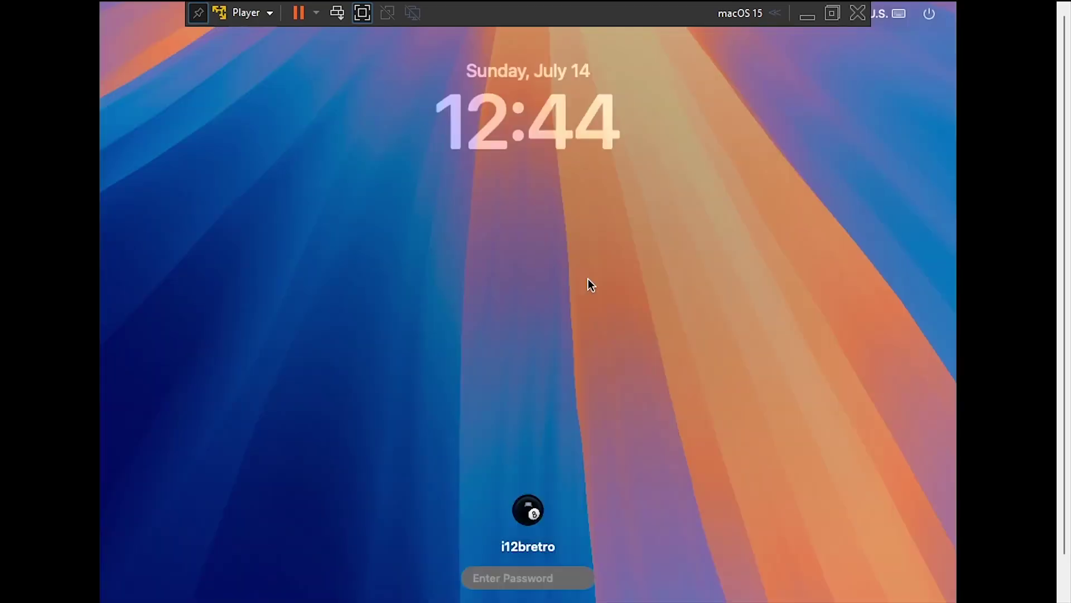
# - Enter the account password at the macOS login screen to log back in after the restart
pyautogui.write('**********')
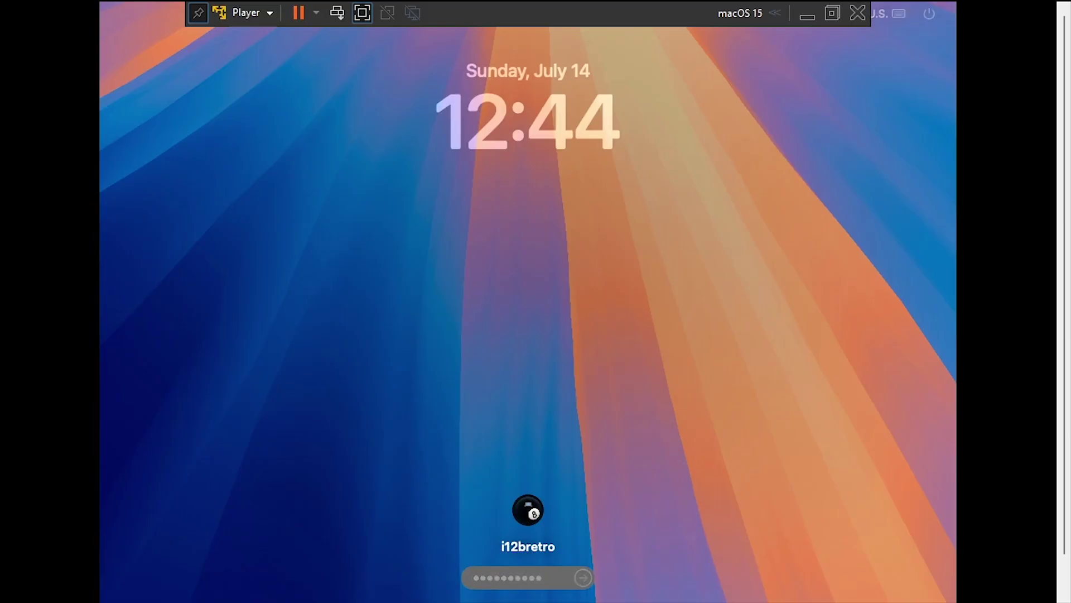
pyautogui.press('Return')
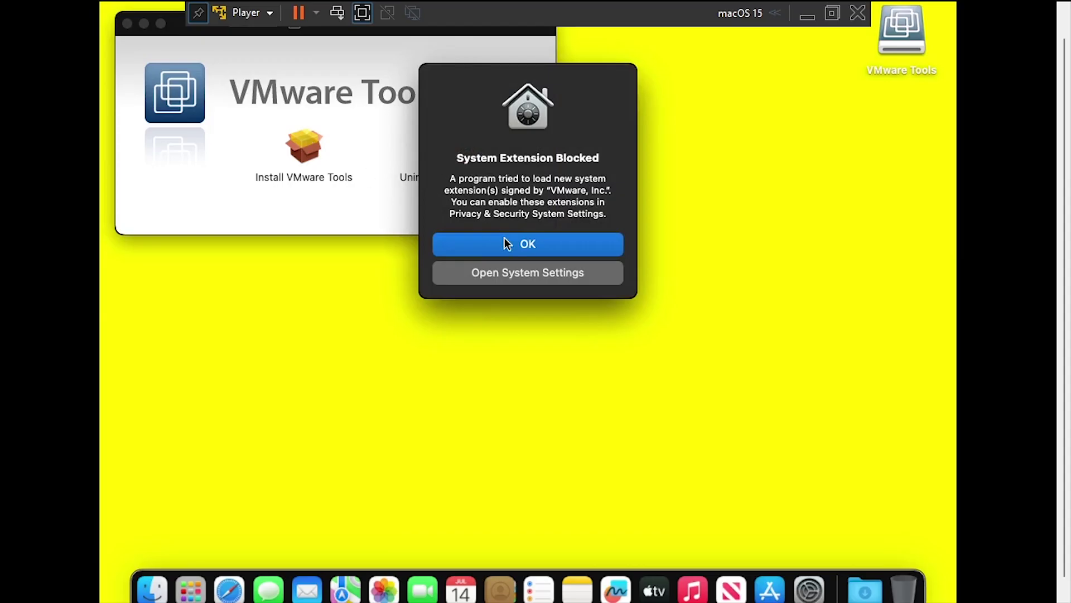
# - From the System Extension Blocked alert, go to the Privacy & Security settings
pyautogui.click(508, 272)
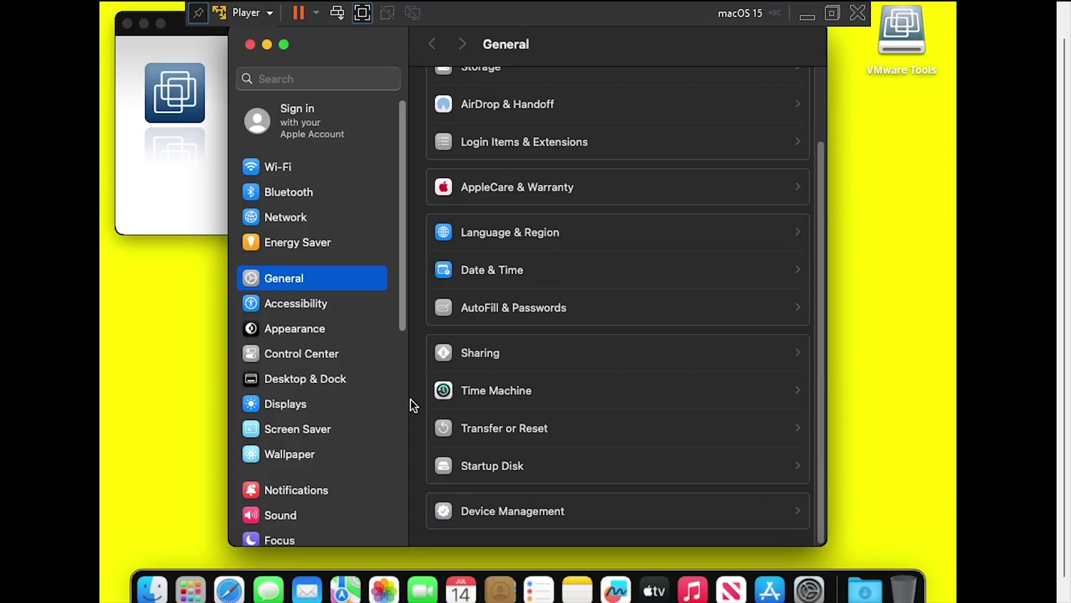
pyautogui.scroll(3, 413, 406)
pyautogui.scroll(-10, 334, 407)
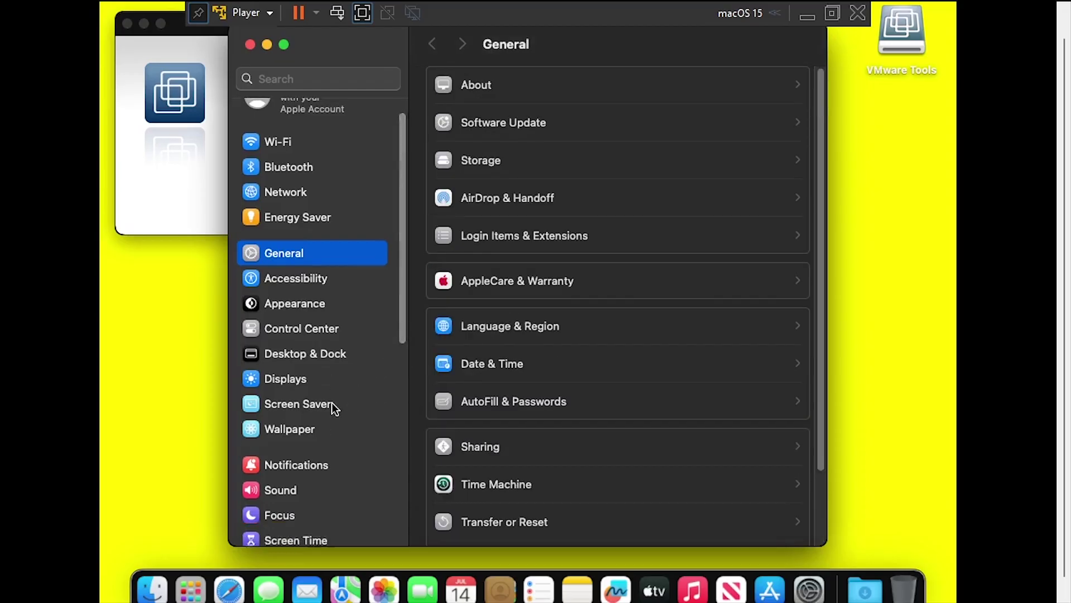
pyautogui.scroll(-1, 333, 409)
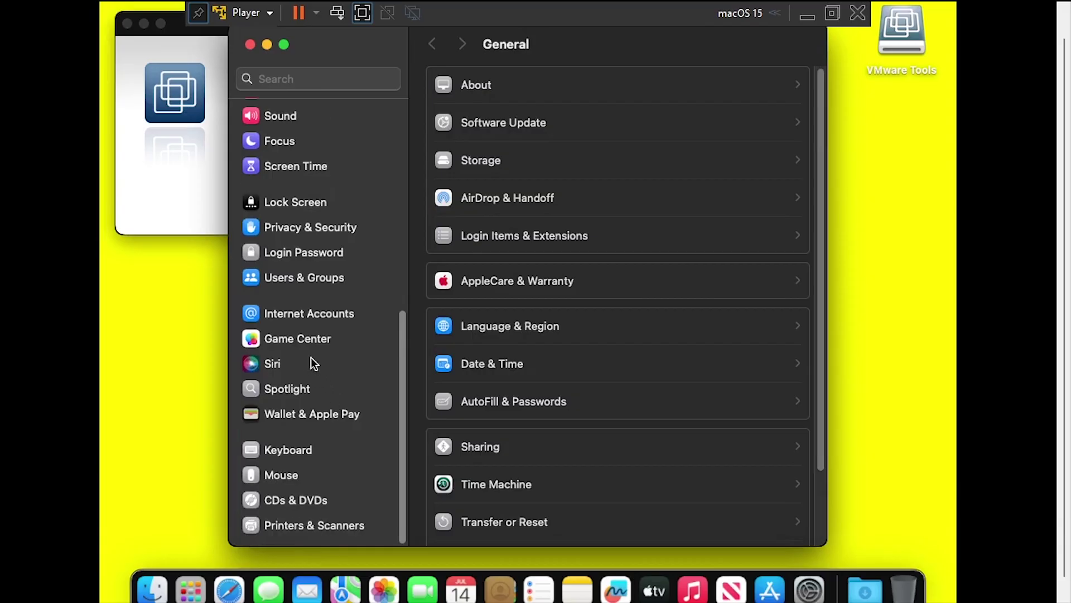
pyautogui.click(315, 228)
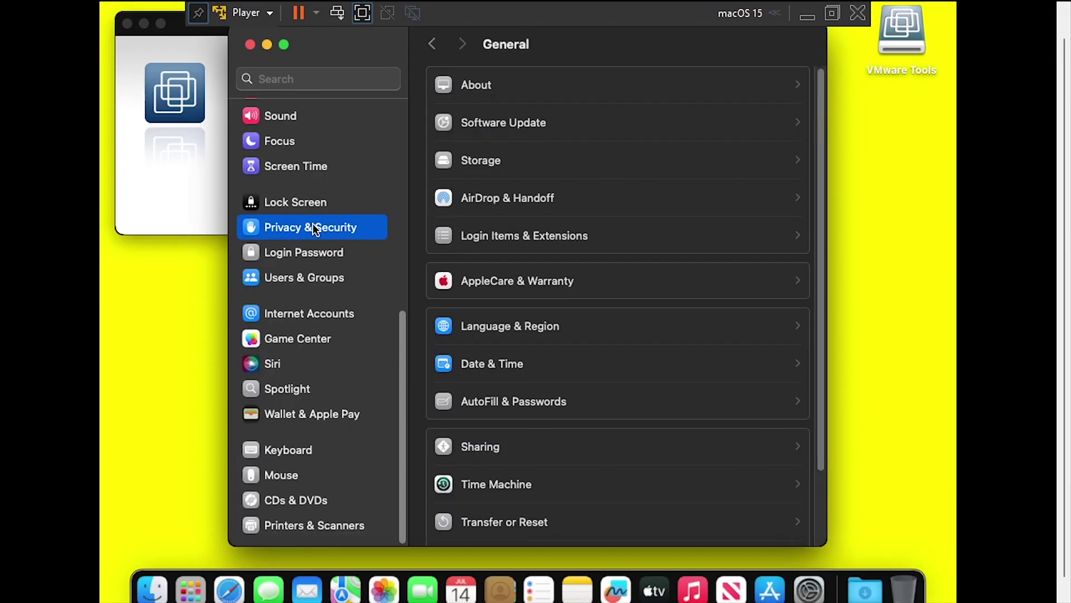
# - Allow VMware, Inc. system software, confirm with the account password, and restart the guest
pyautogui.scroll(-15, 417, 234)
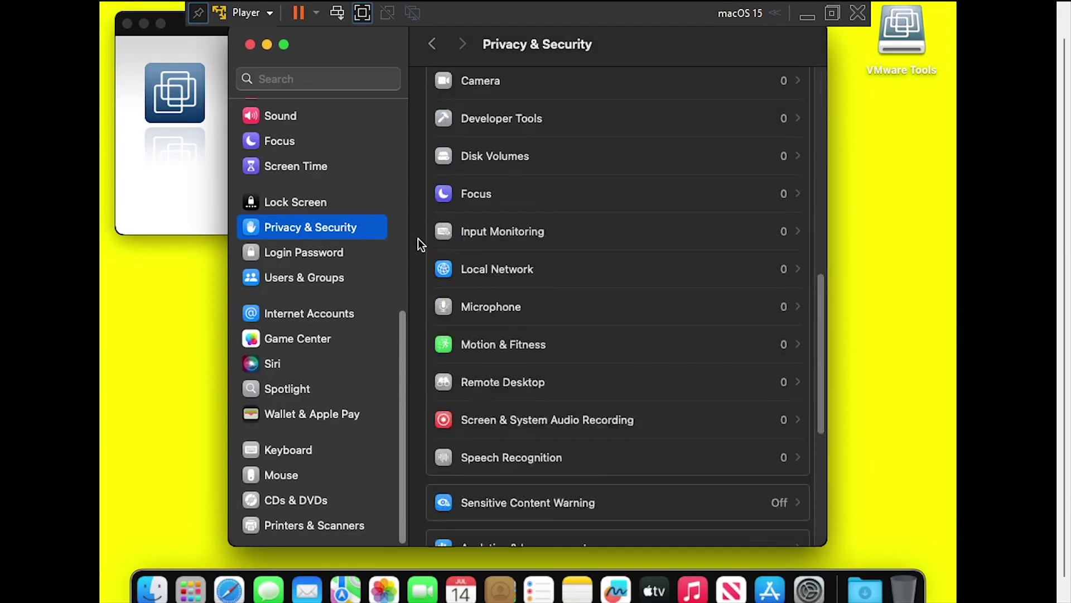
pyautogui.scroll(-10, 419, 245)
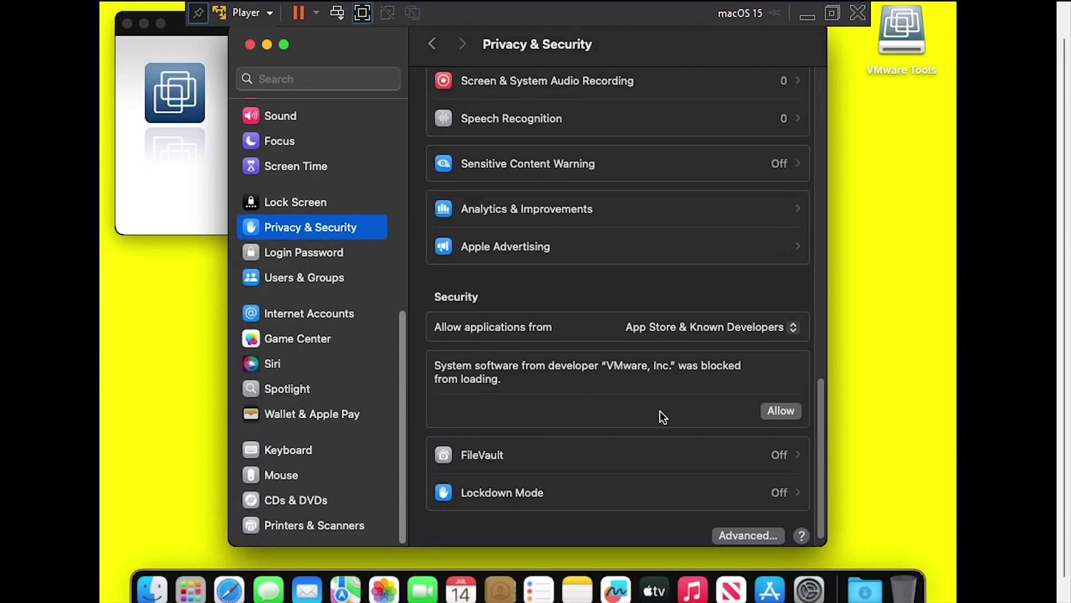
pyautogui.click(781, 410)
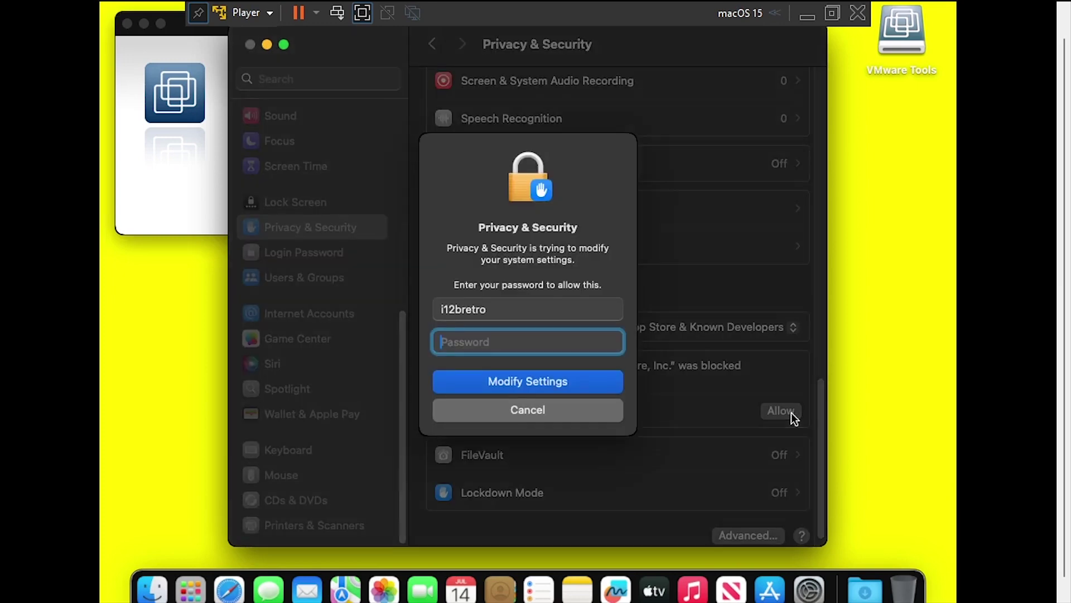
pyautogui.write('••••••••••')
pyautogui.click(581, 387)
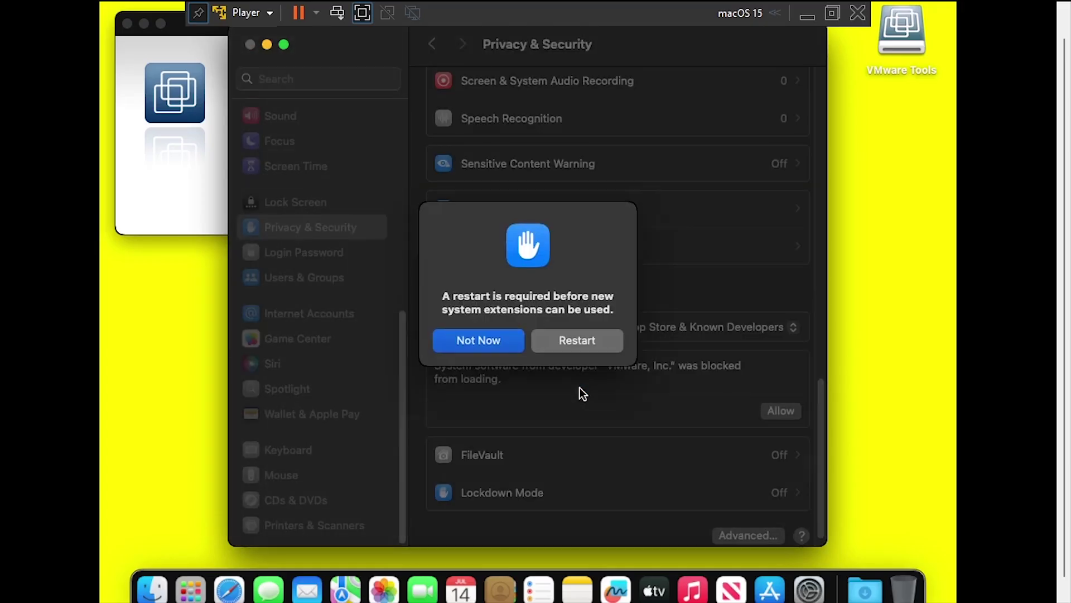
pyautogui.click(577, 346)
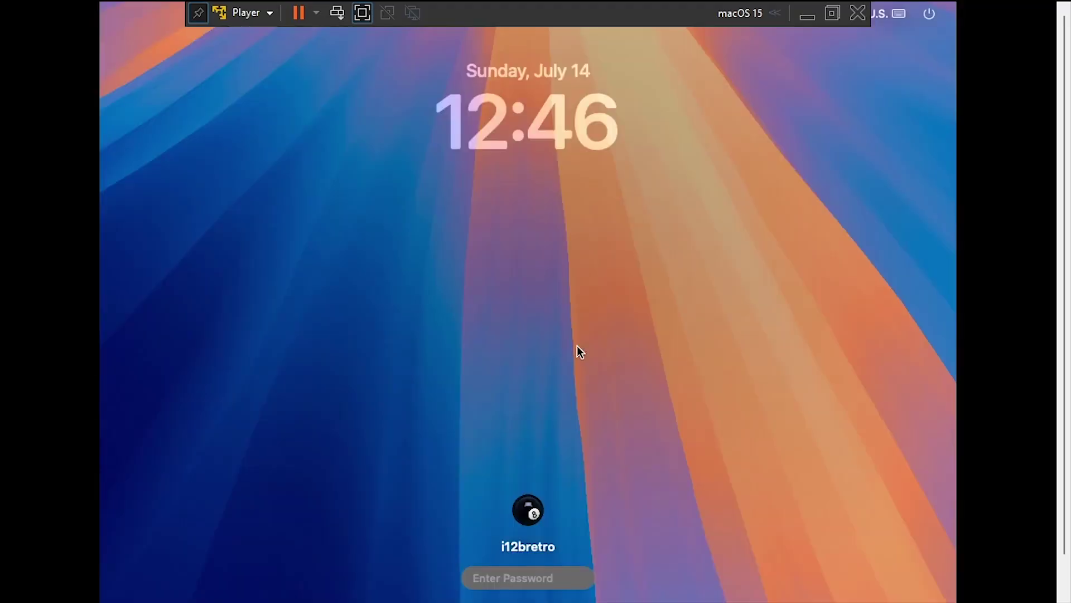
# - Type the account password at the login screen to sign back in to the macOS guest
pyautogui.write('**********')
pyautogui.press('Return')
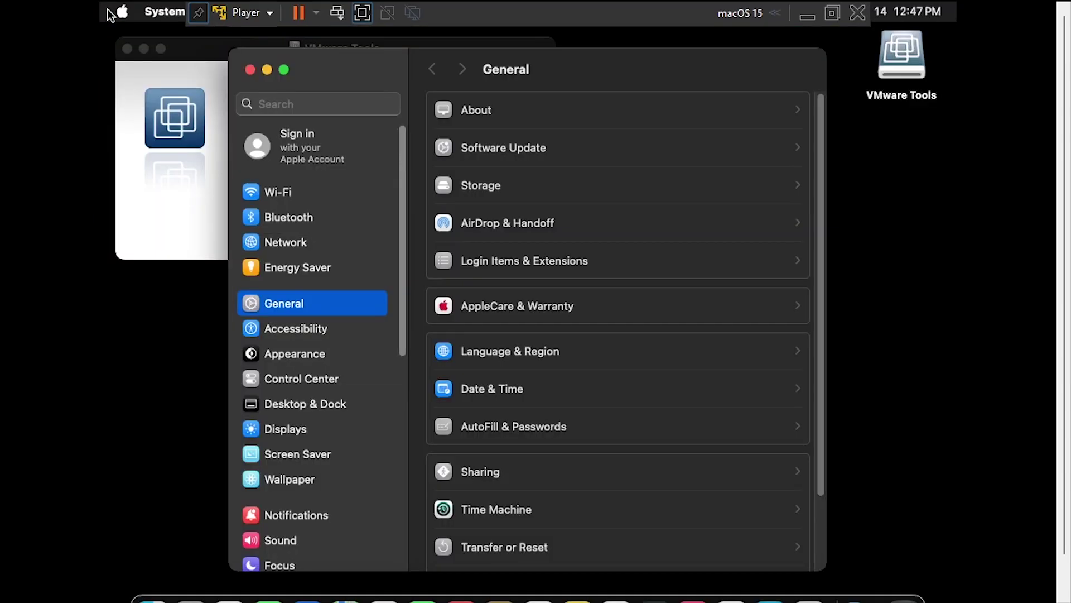
# - Close the VMware Tools window, then the System Settings window
pyautogui.click(183, 221)
pyautogui.click(127, 48)
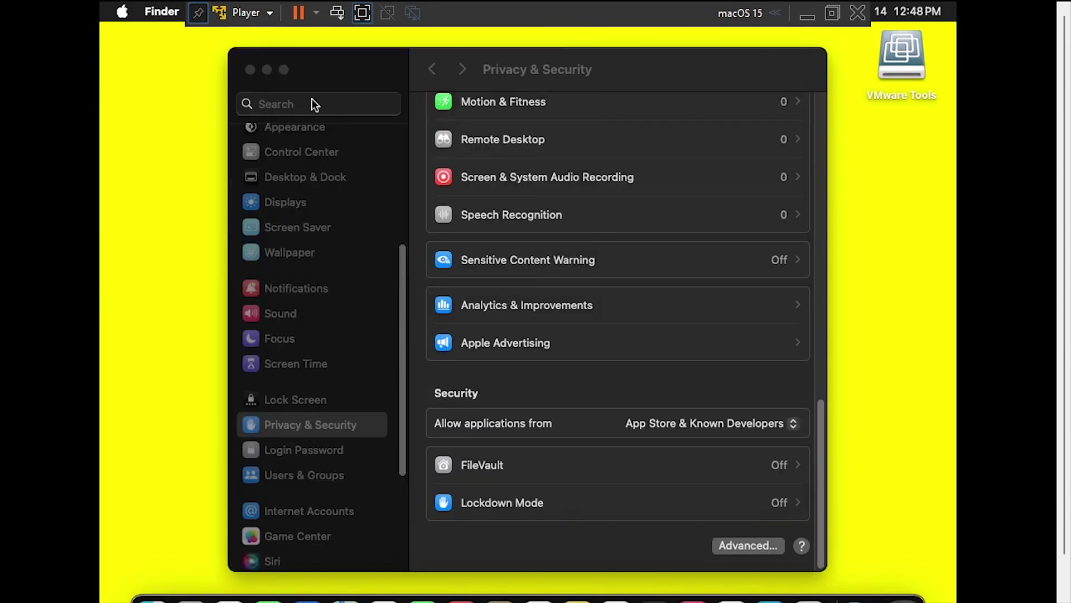
pyautogui.click(250, 69)
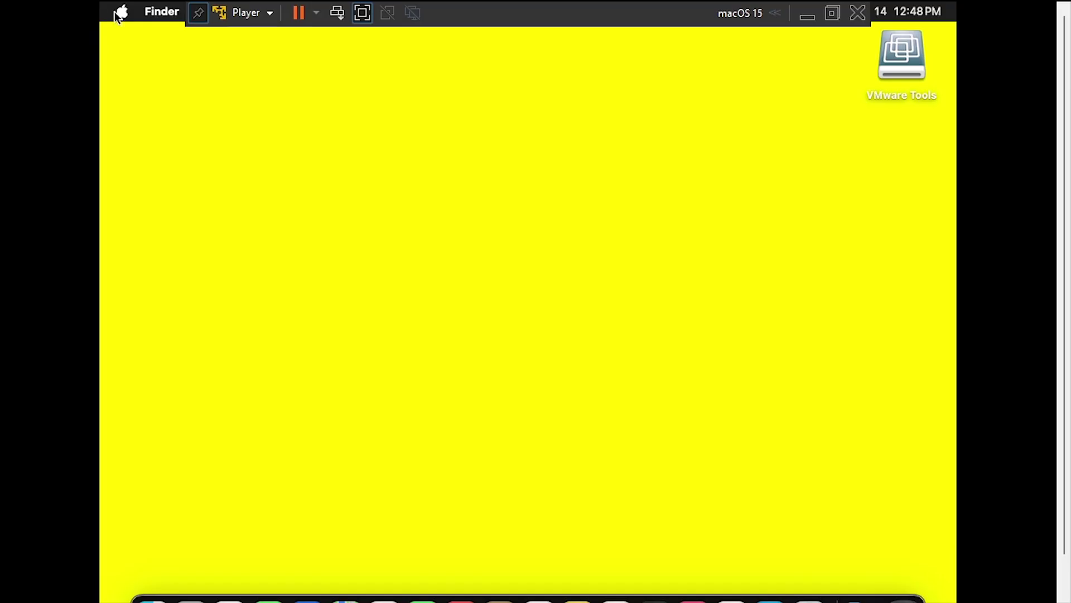